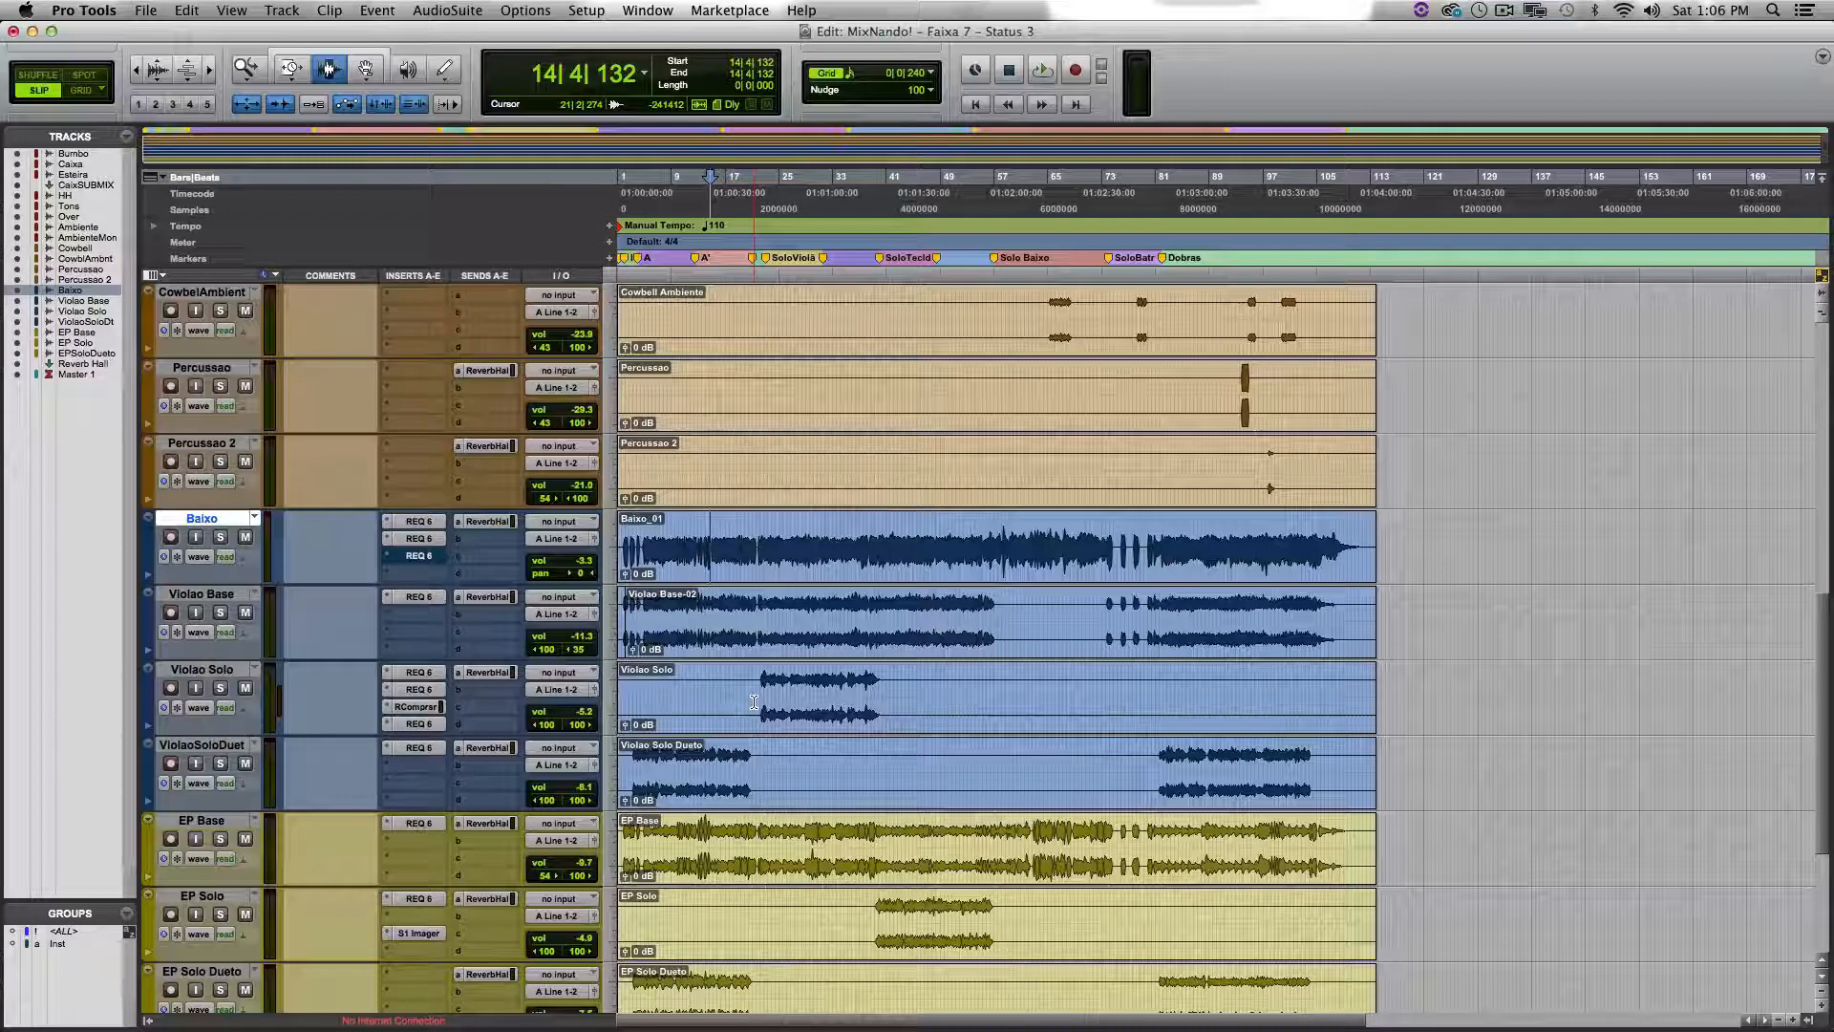
# Step: Examine the RVerb plug-in settings on the Reverb Hall track and close the plug-in window
pyautogui.scroll(-3, 754, 702)
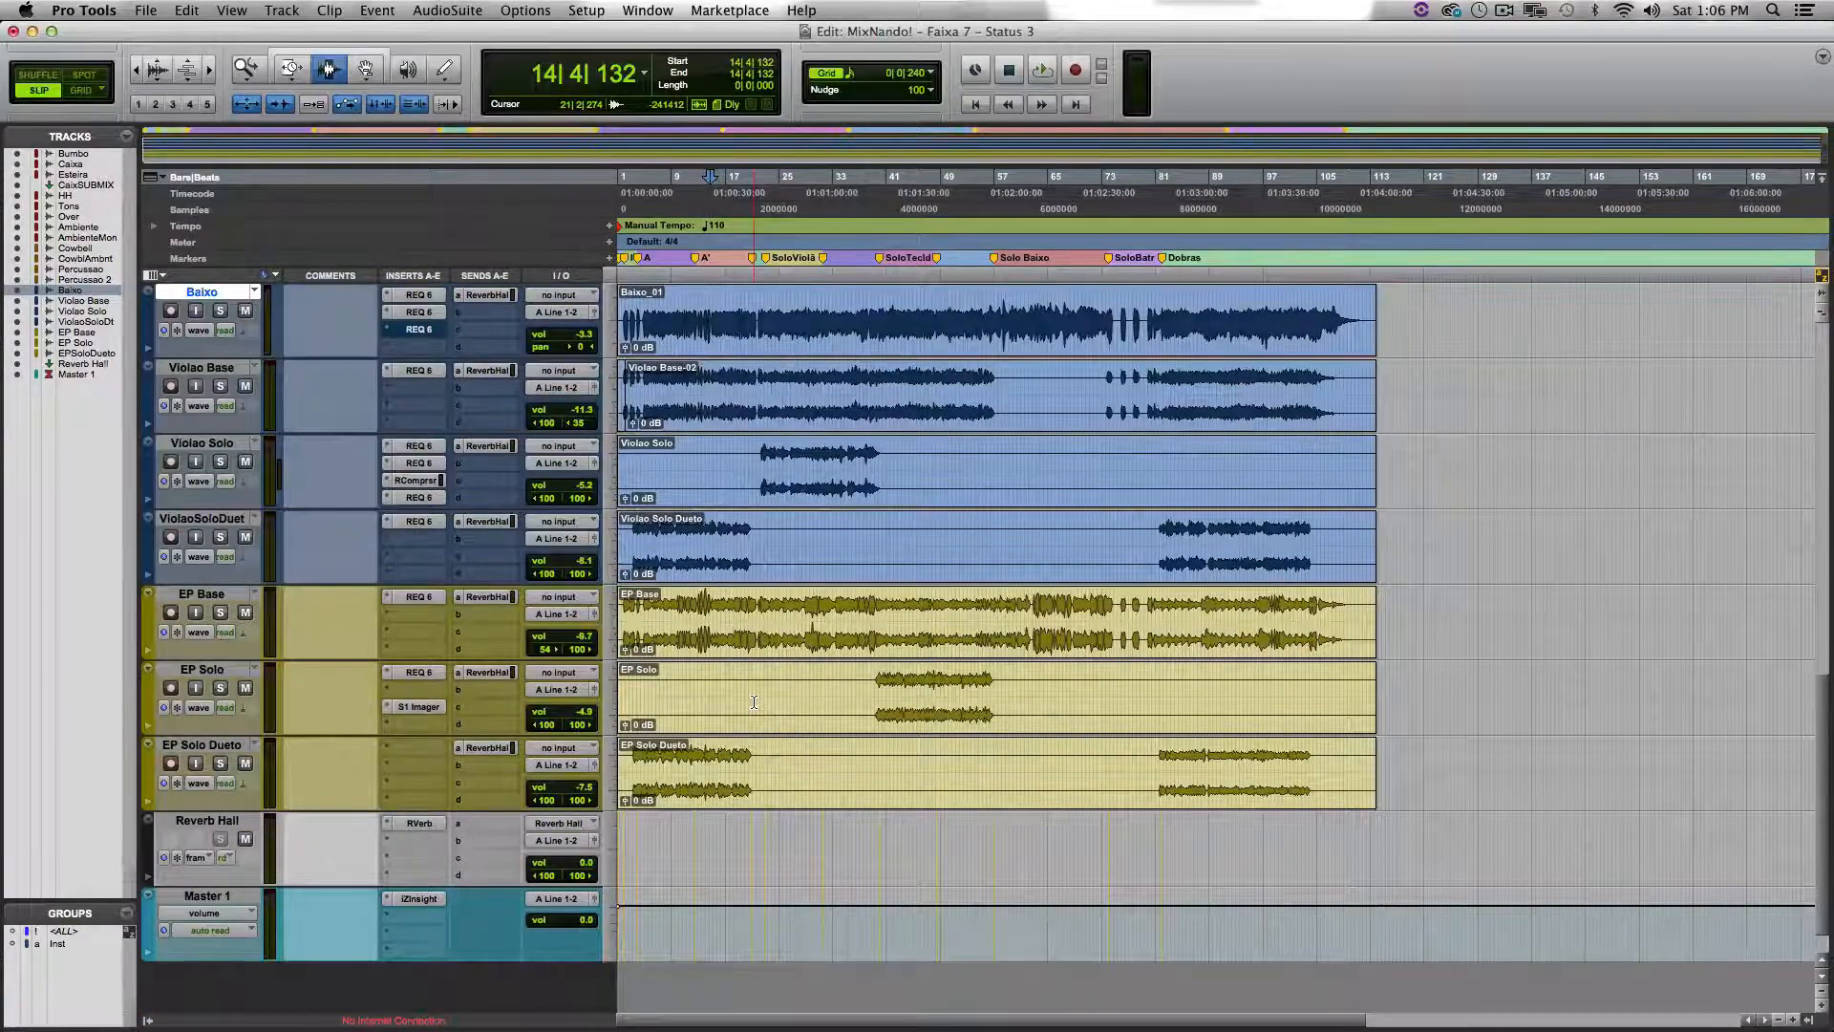
pyautogui.click(416, 824)
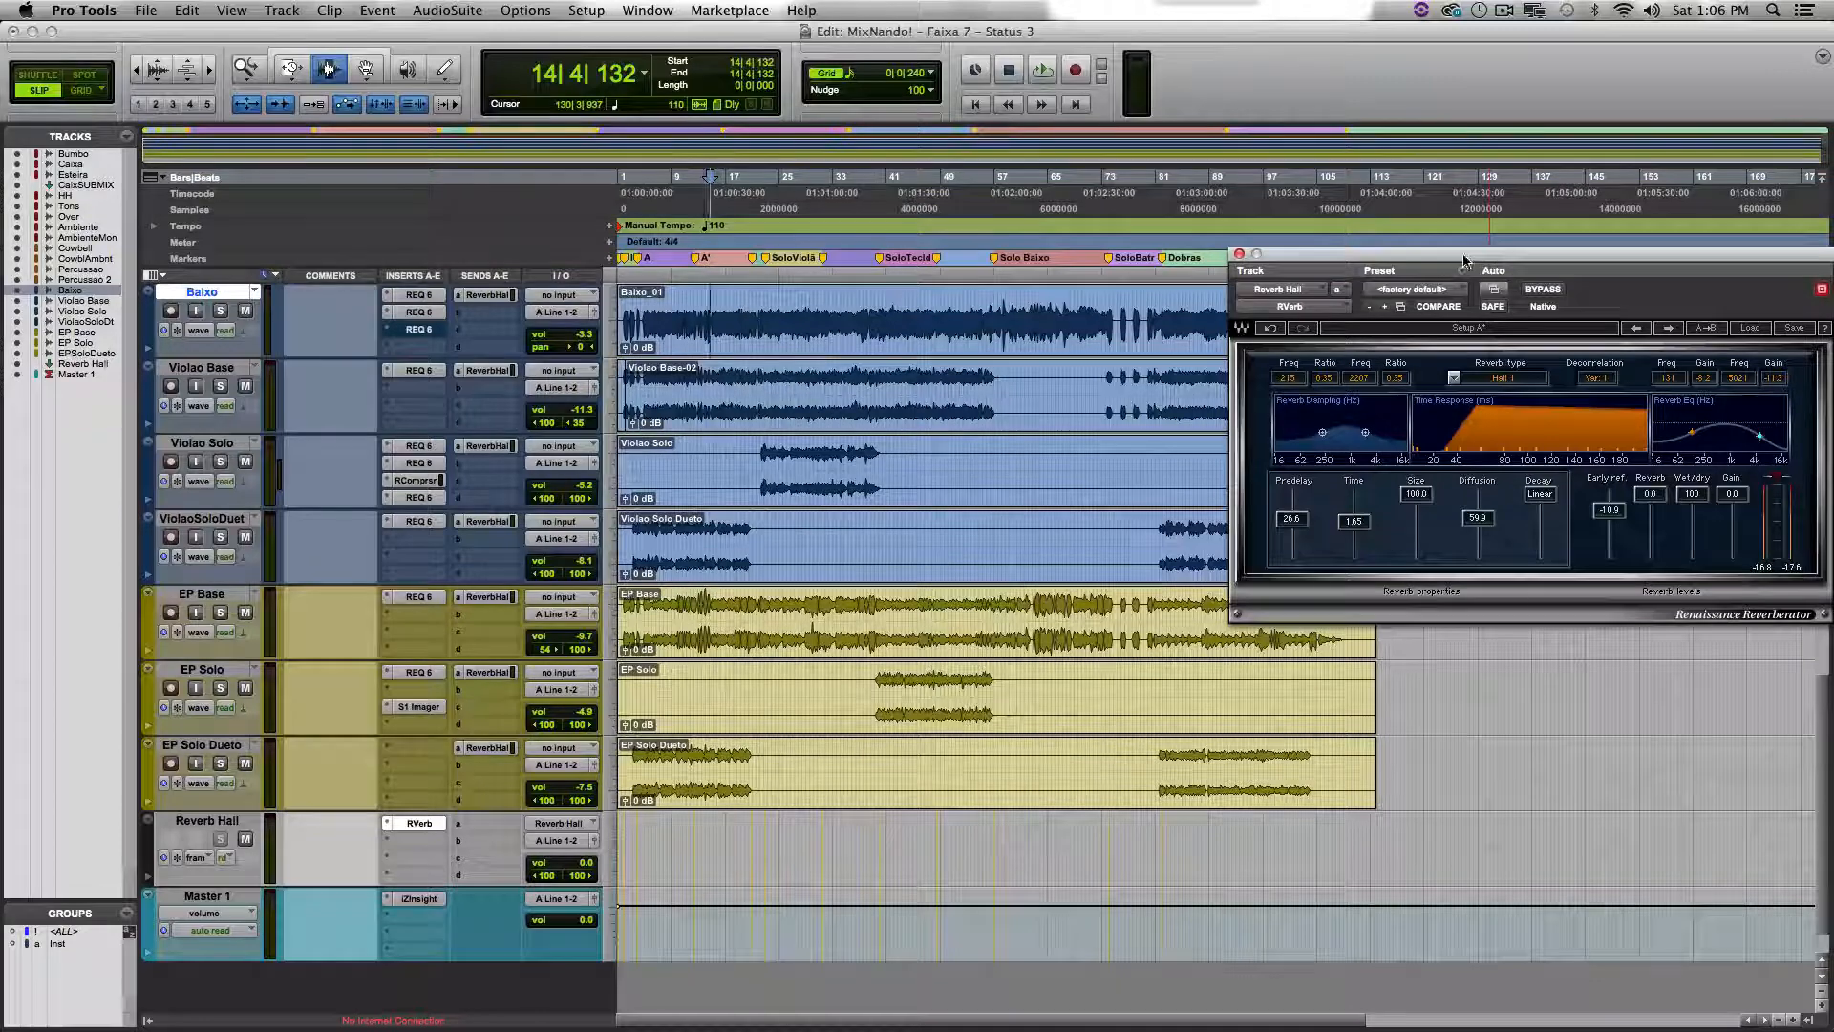
pyautogui.moveTo(1468, 263); pyautogui.dragTo(1099, 258)
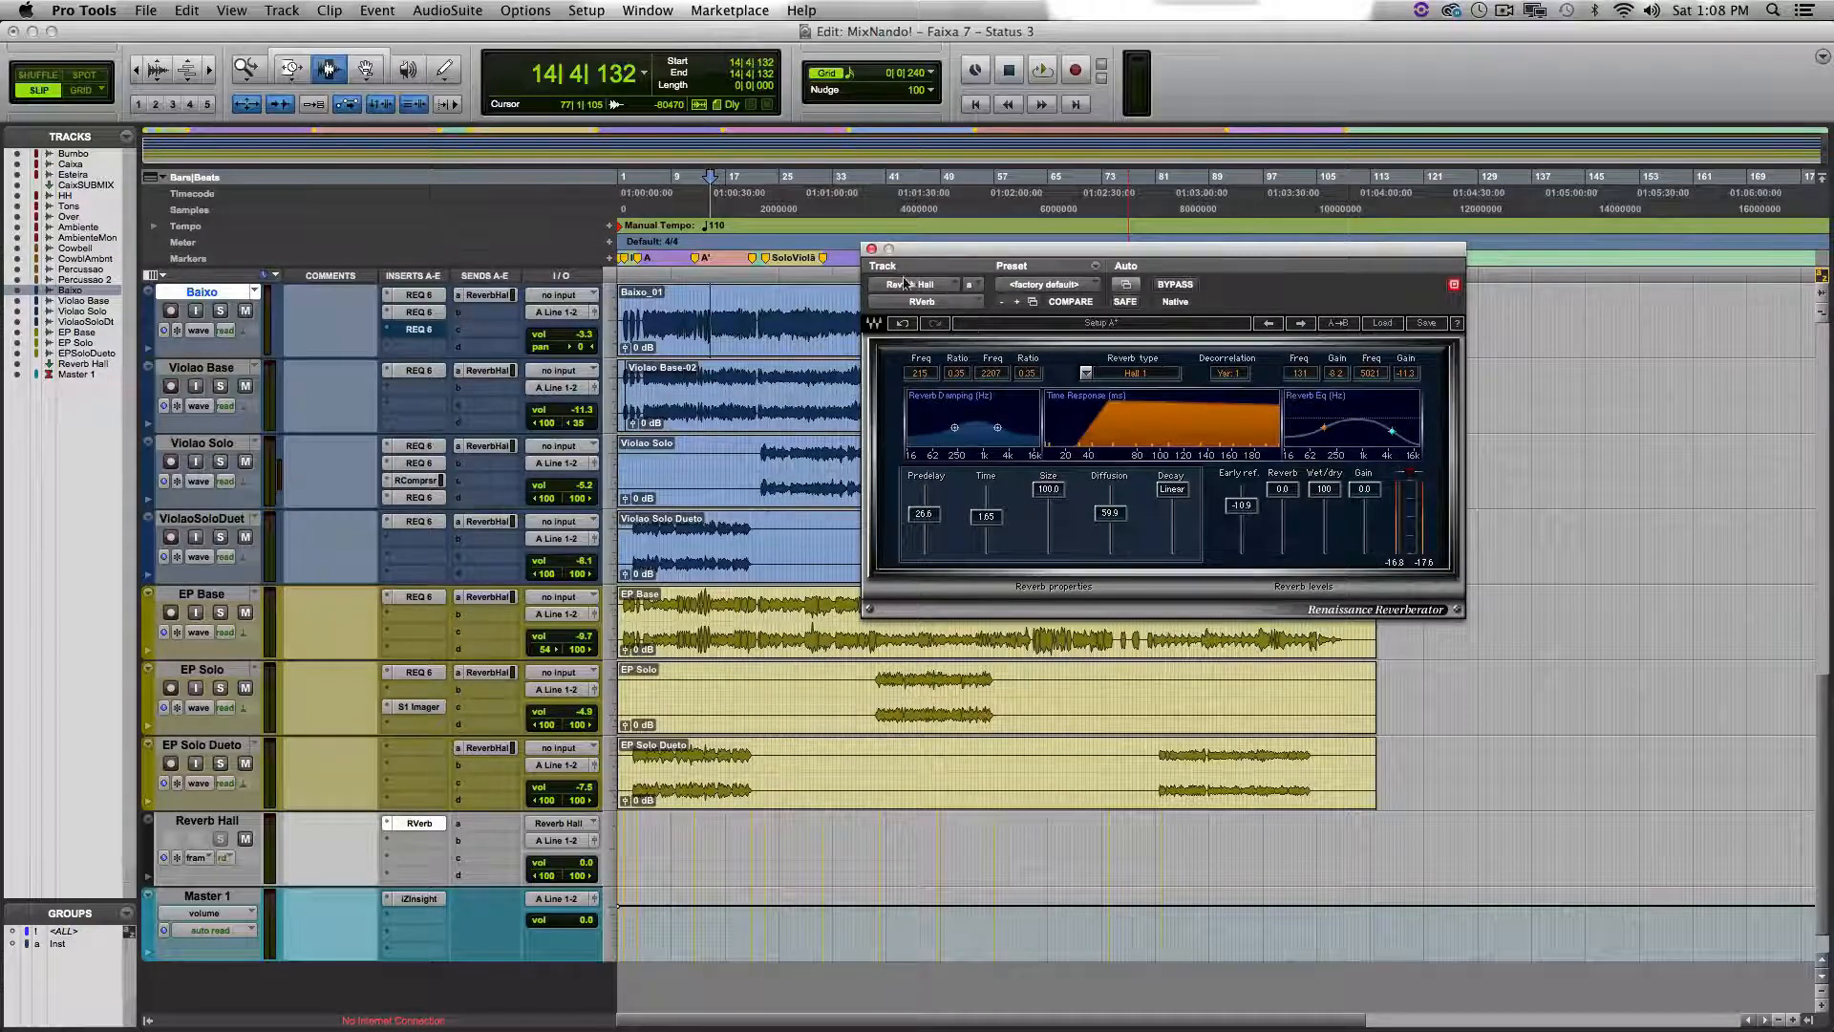
pyautogui.click(872, 248)
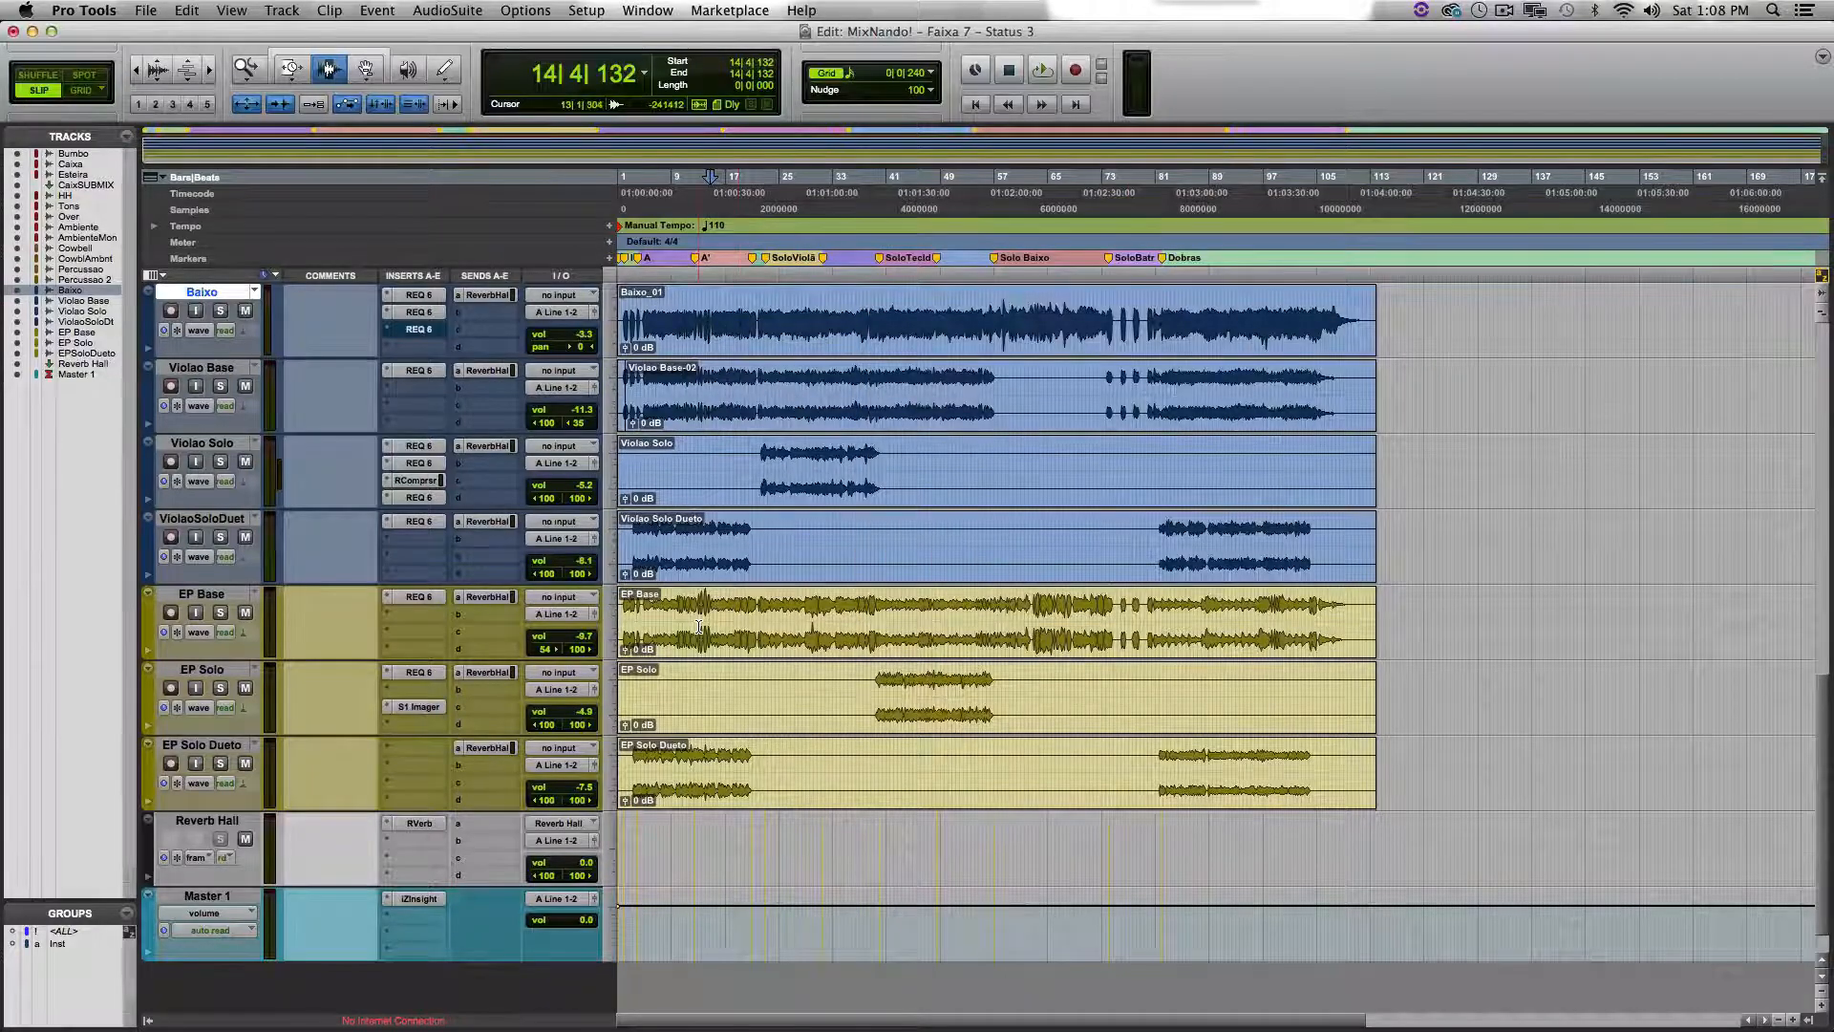
# Step: Examine the Reverb Hall send settings of the Violao Base and Violao Solo tracks
pyautogui.scroll(1, 699, 627)
pyautogui.click(647, 476)
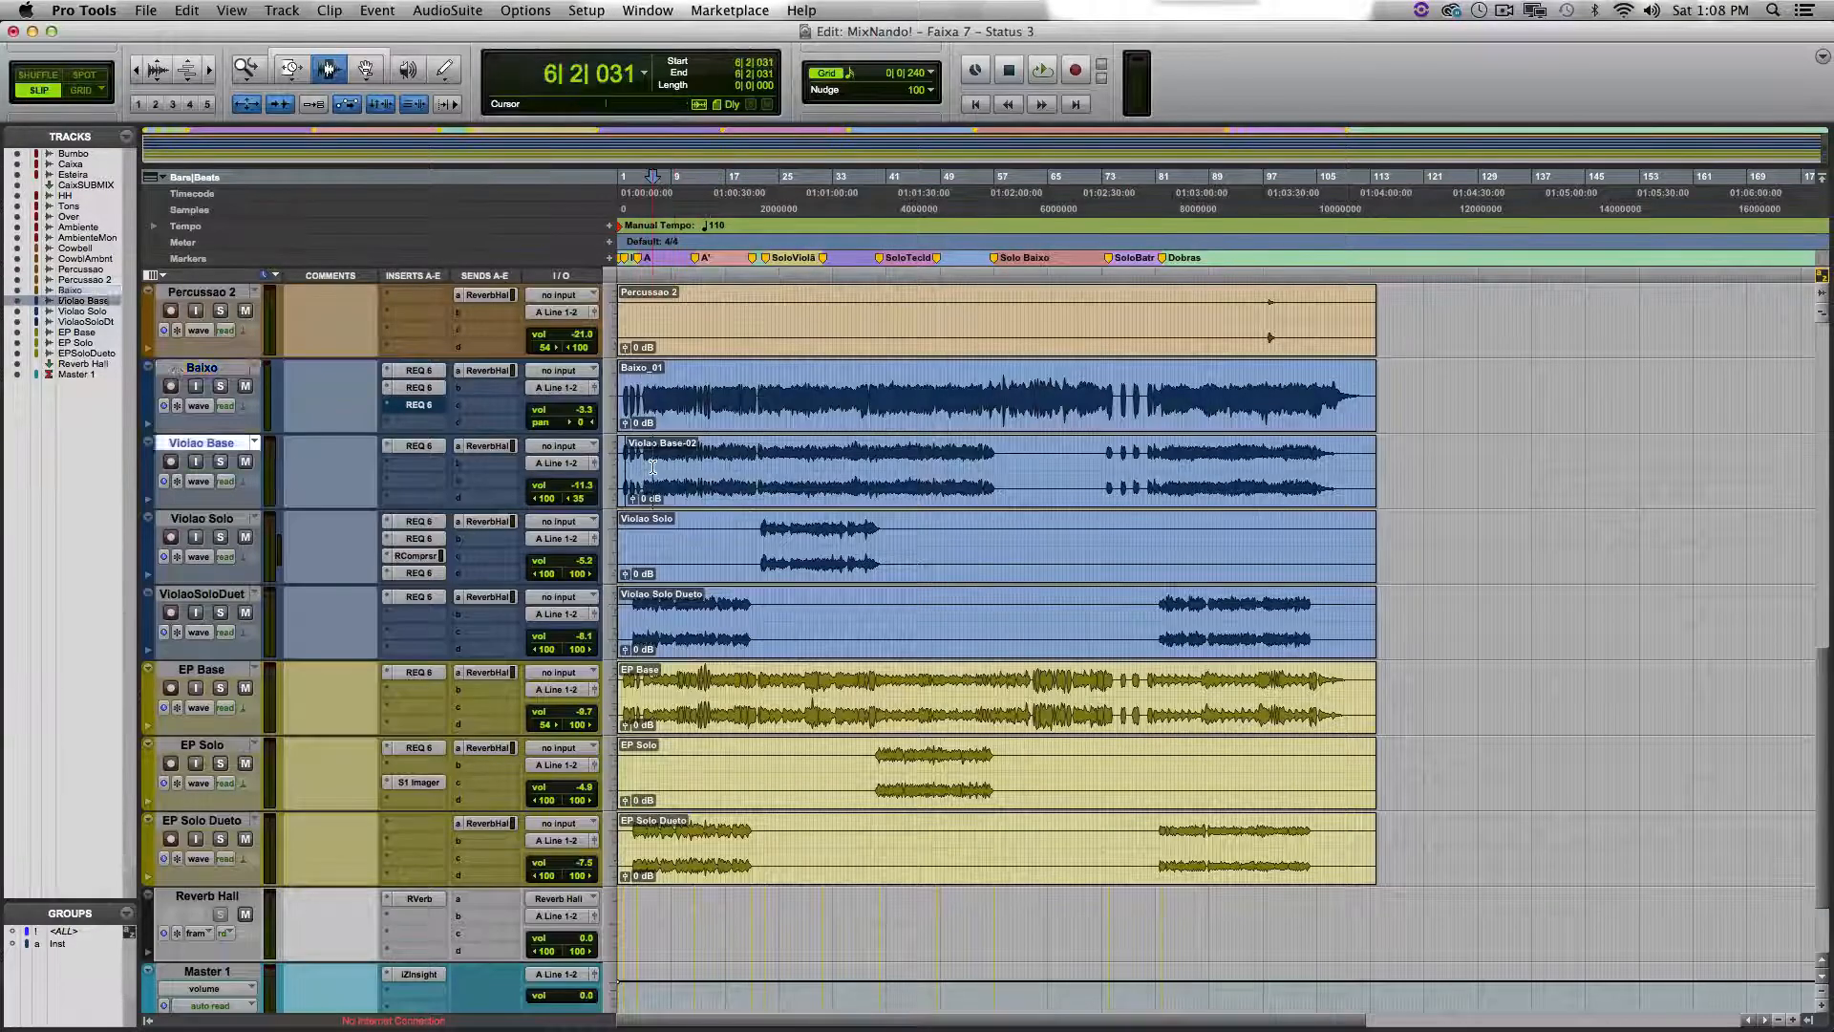
pyautogui.click(487, 446)
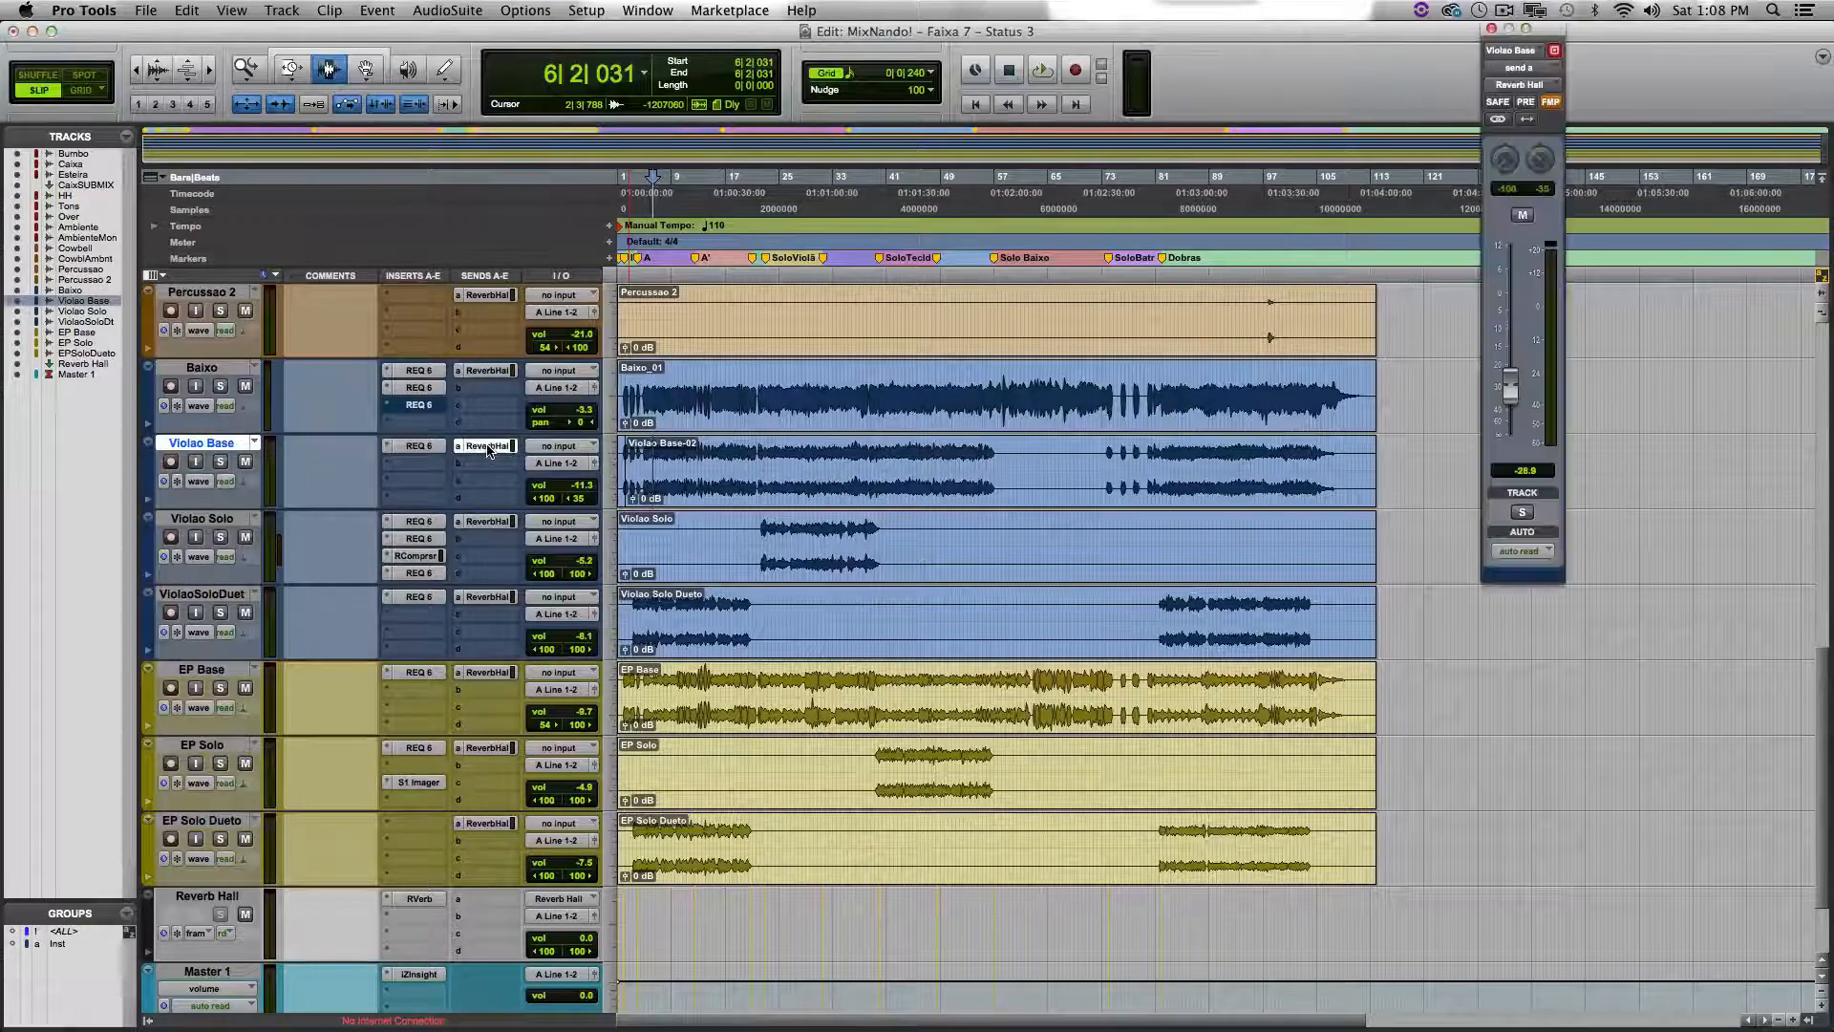
pyautogui.click(492, 522)
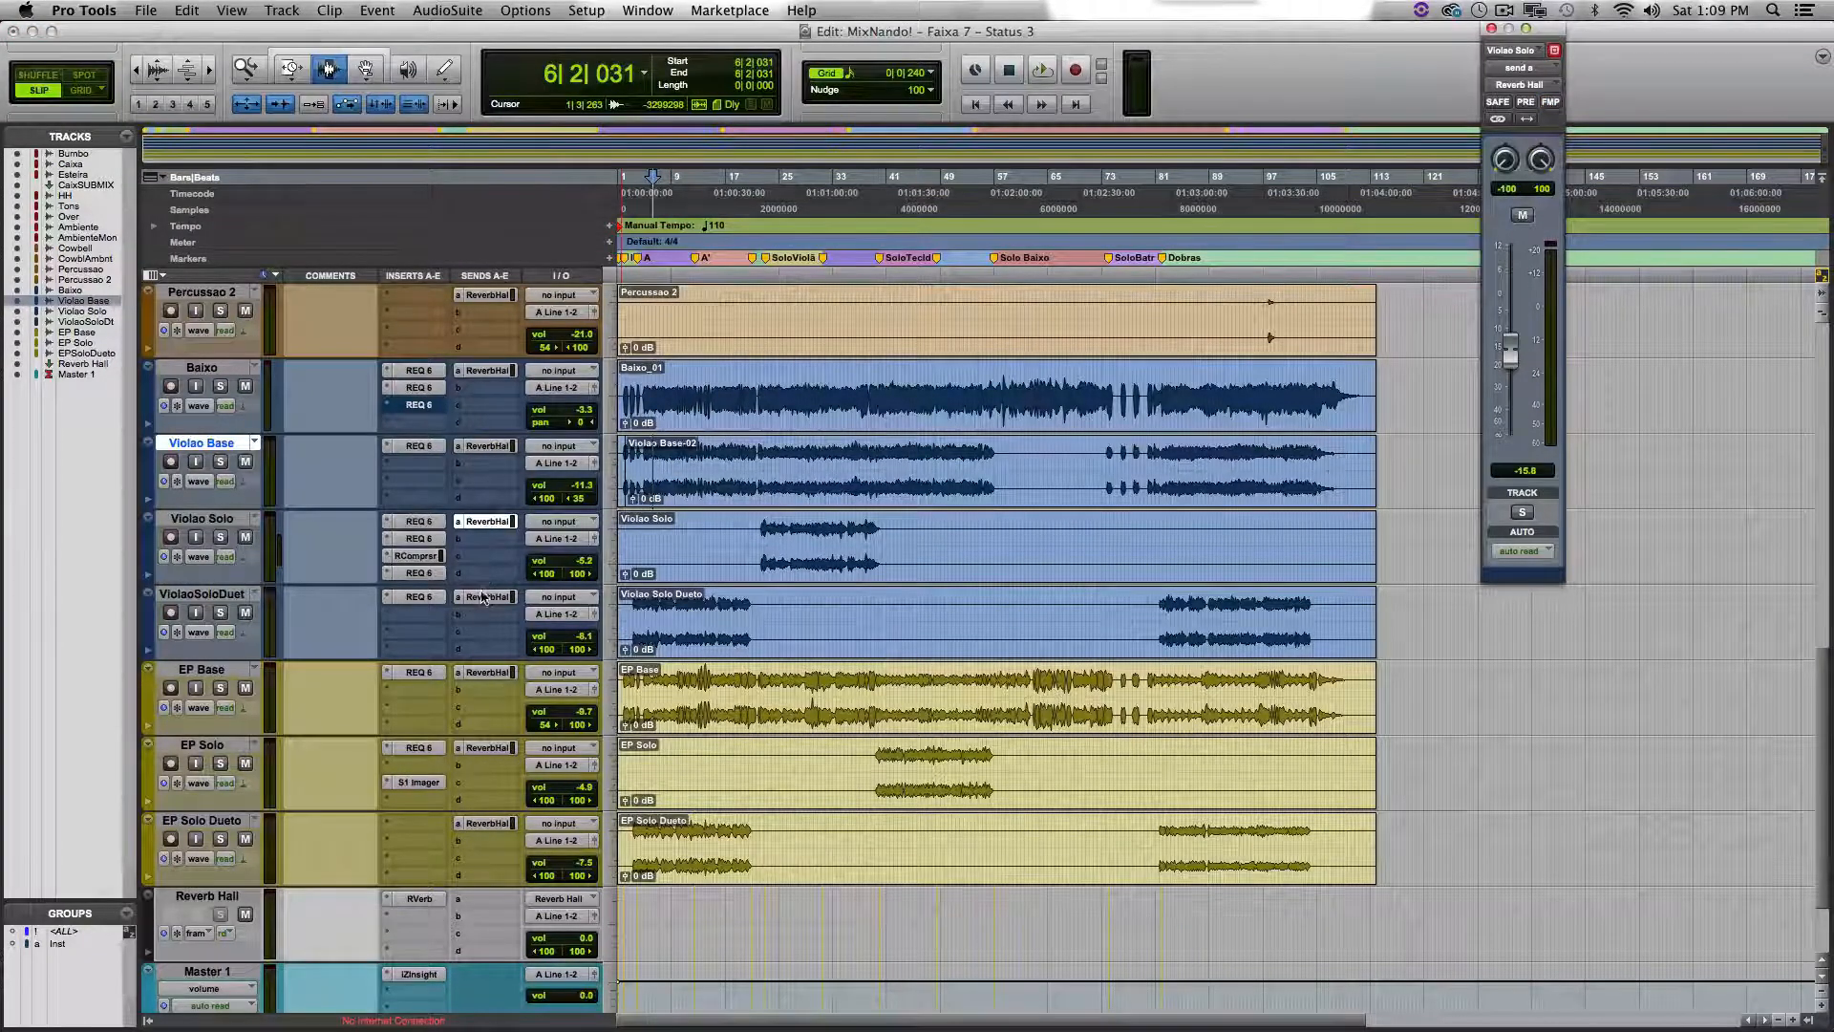
# Step: Examine the Violao Solo Dueto track's Reverb Hall send and select the first played passage in the Violao Solo Dueto and EP Solo Dueto clips
pyautogui.moveTo(641, 619); pyautogui.dragTo(713, 851)
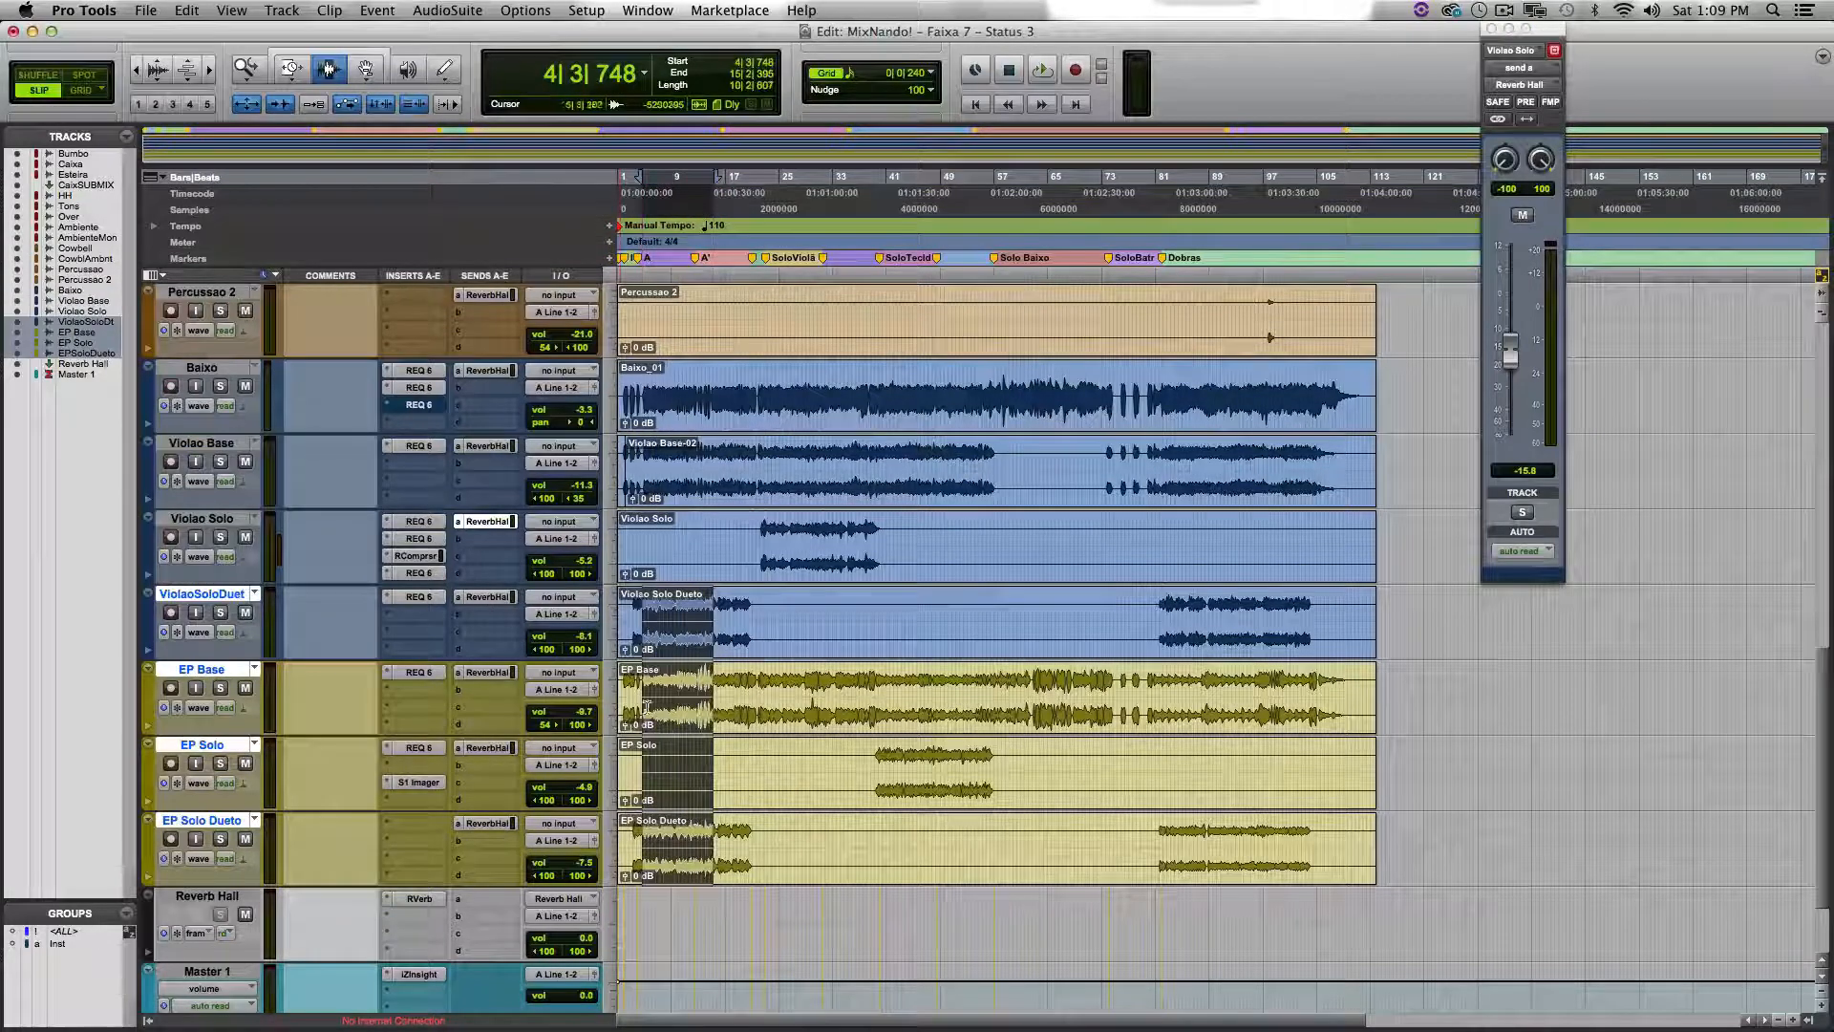
pyautogui.click(486, 597)
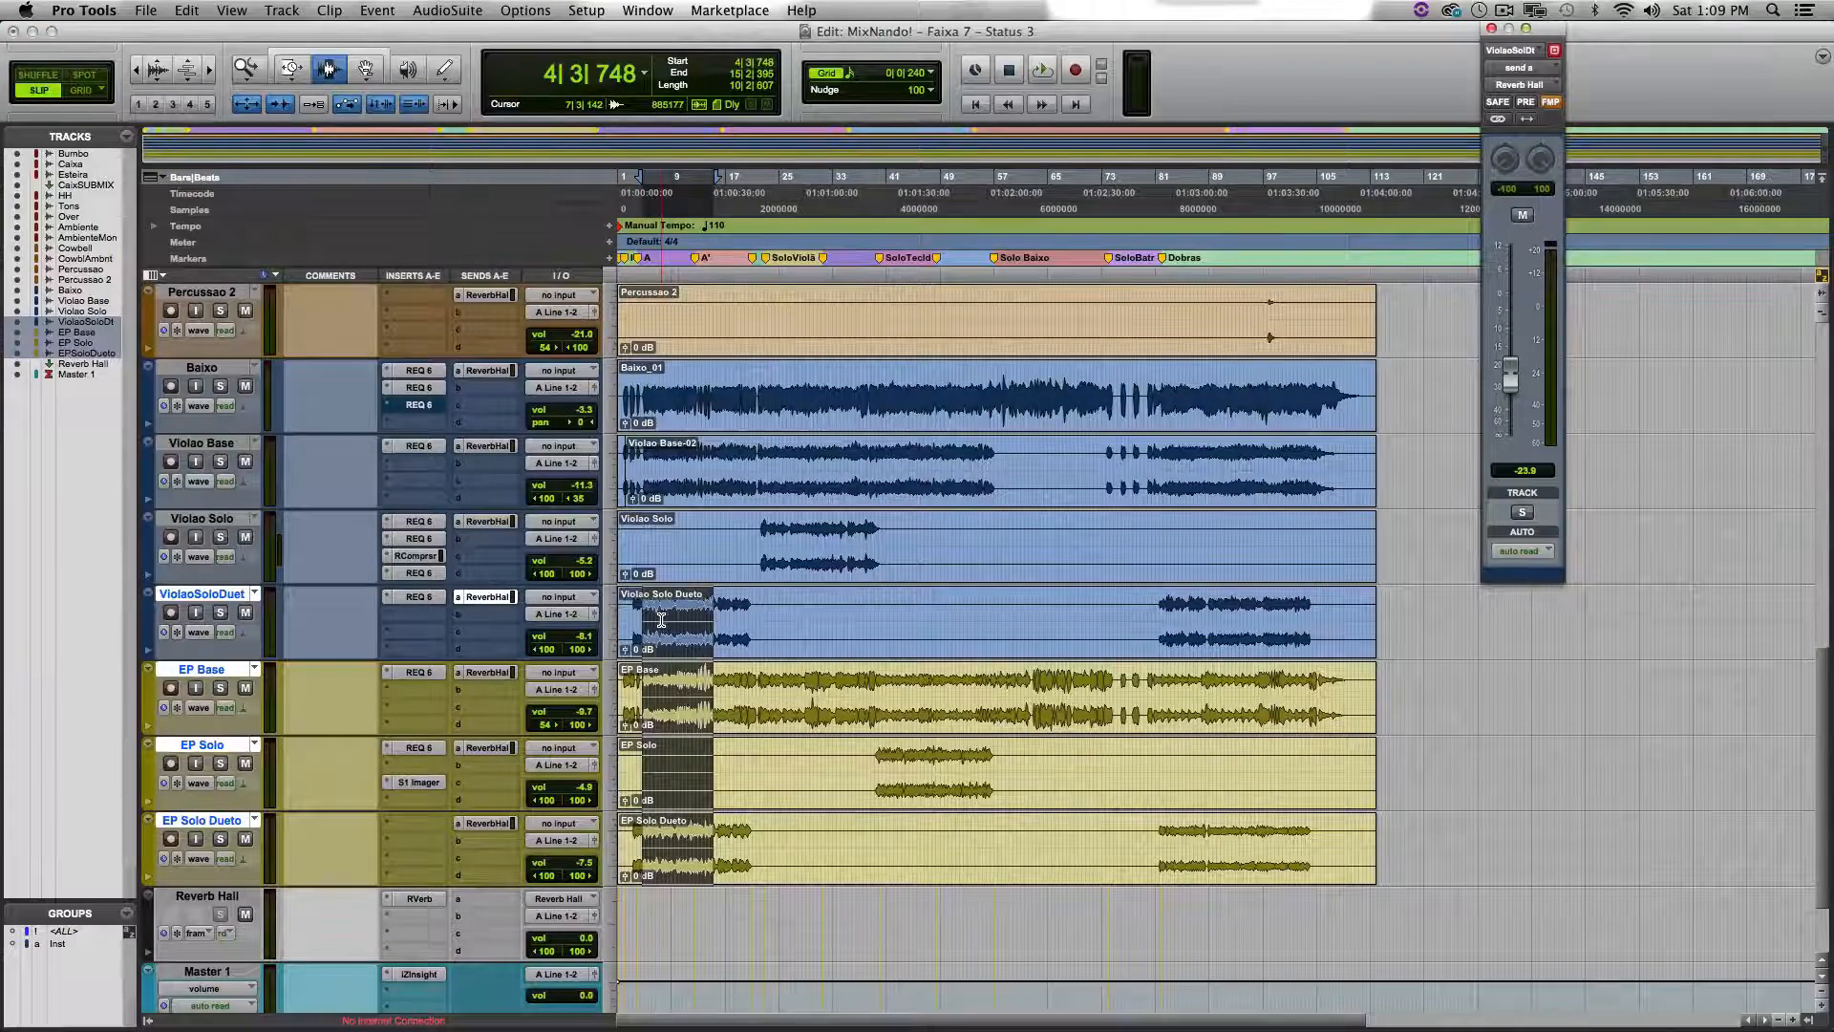
pyautogui.moveTo(661, 619); pyautogui.dragTo(740, 626)
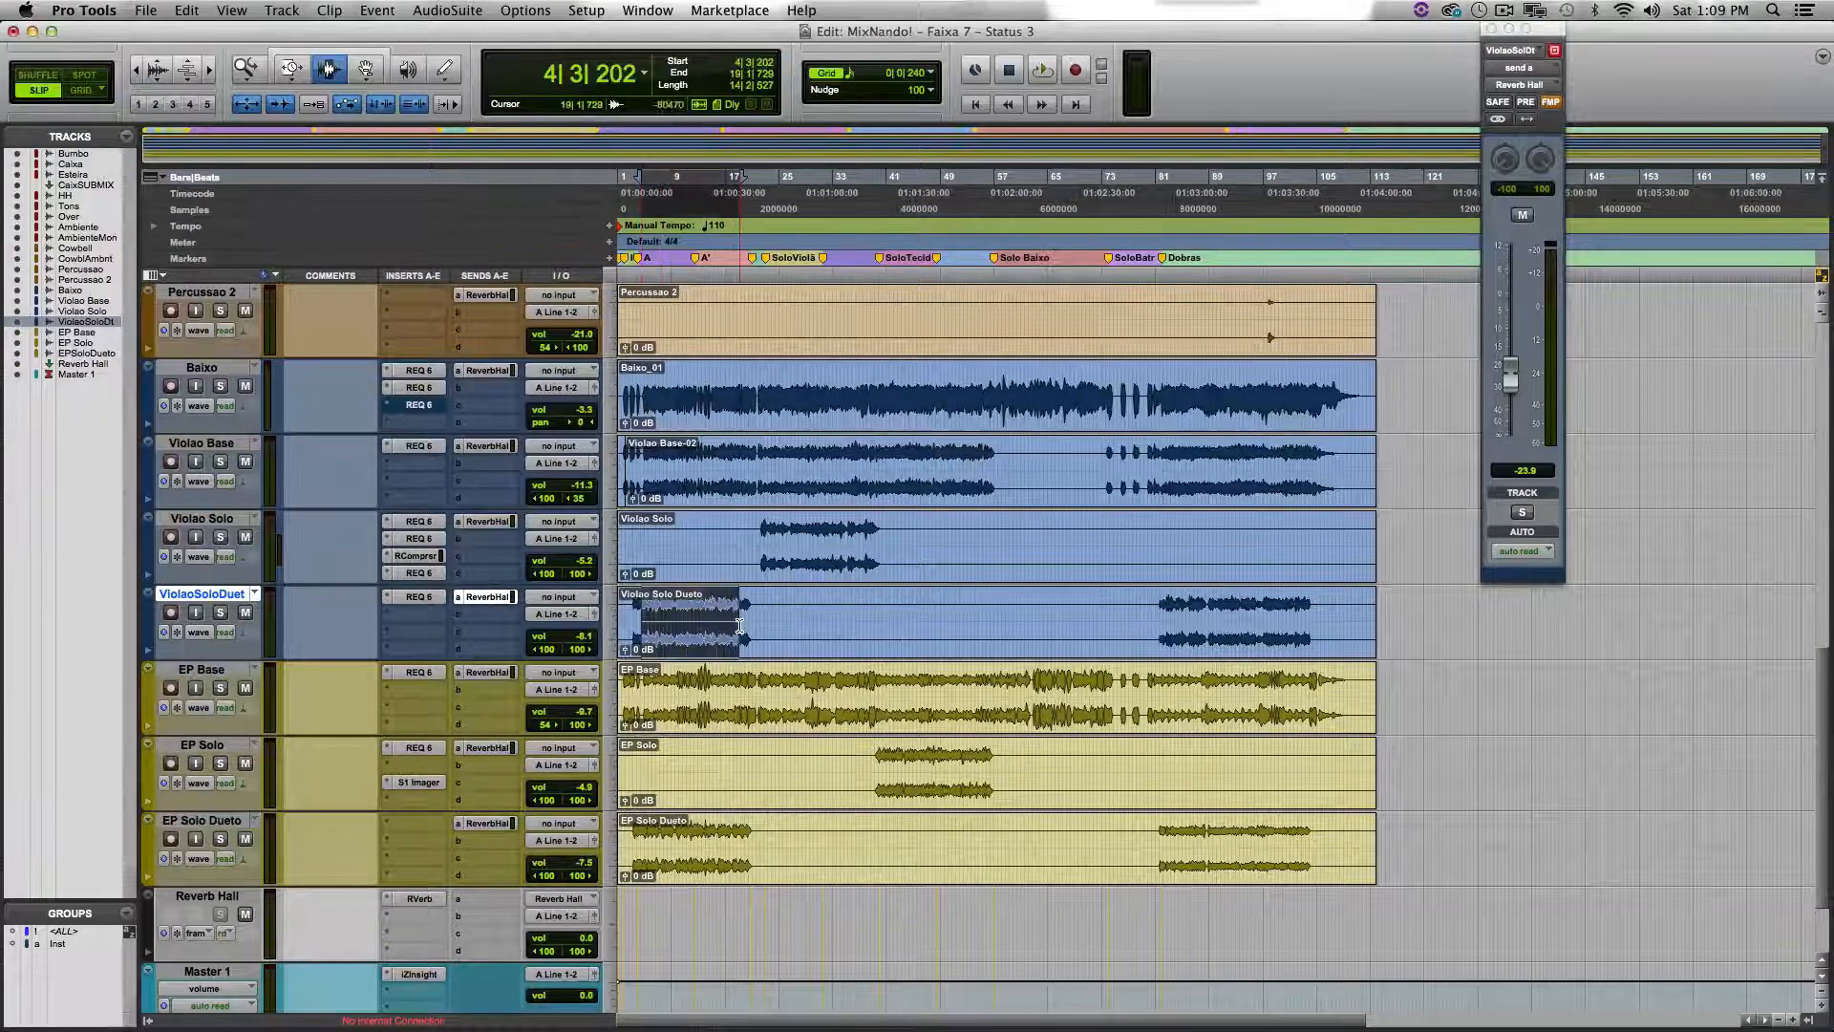
pyautogui.moveTo(648, 846); pyautogui.dragTo(745, 848)
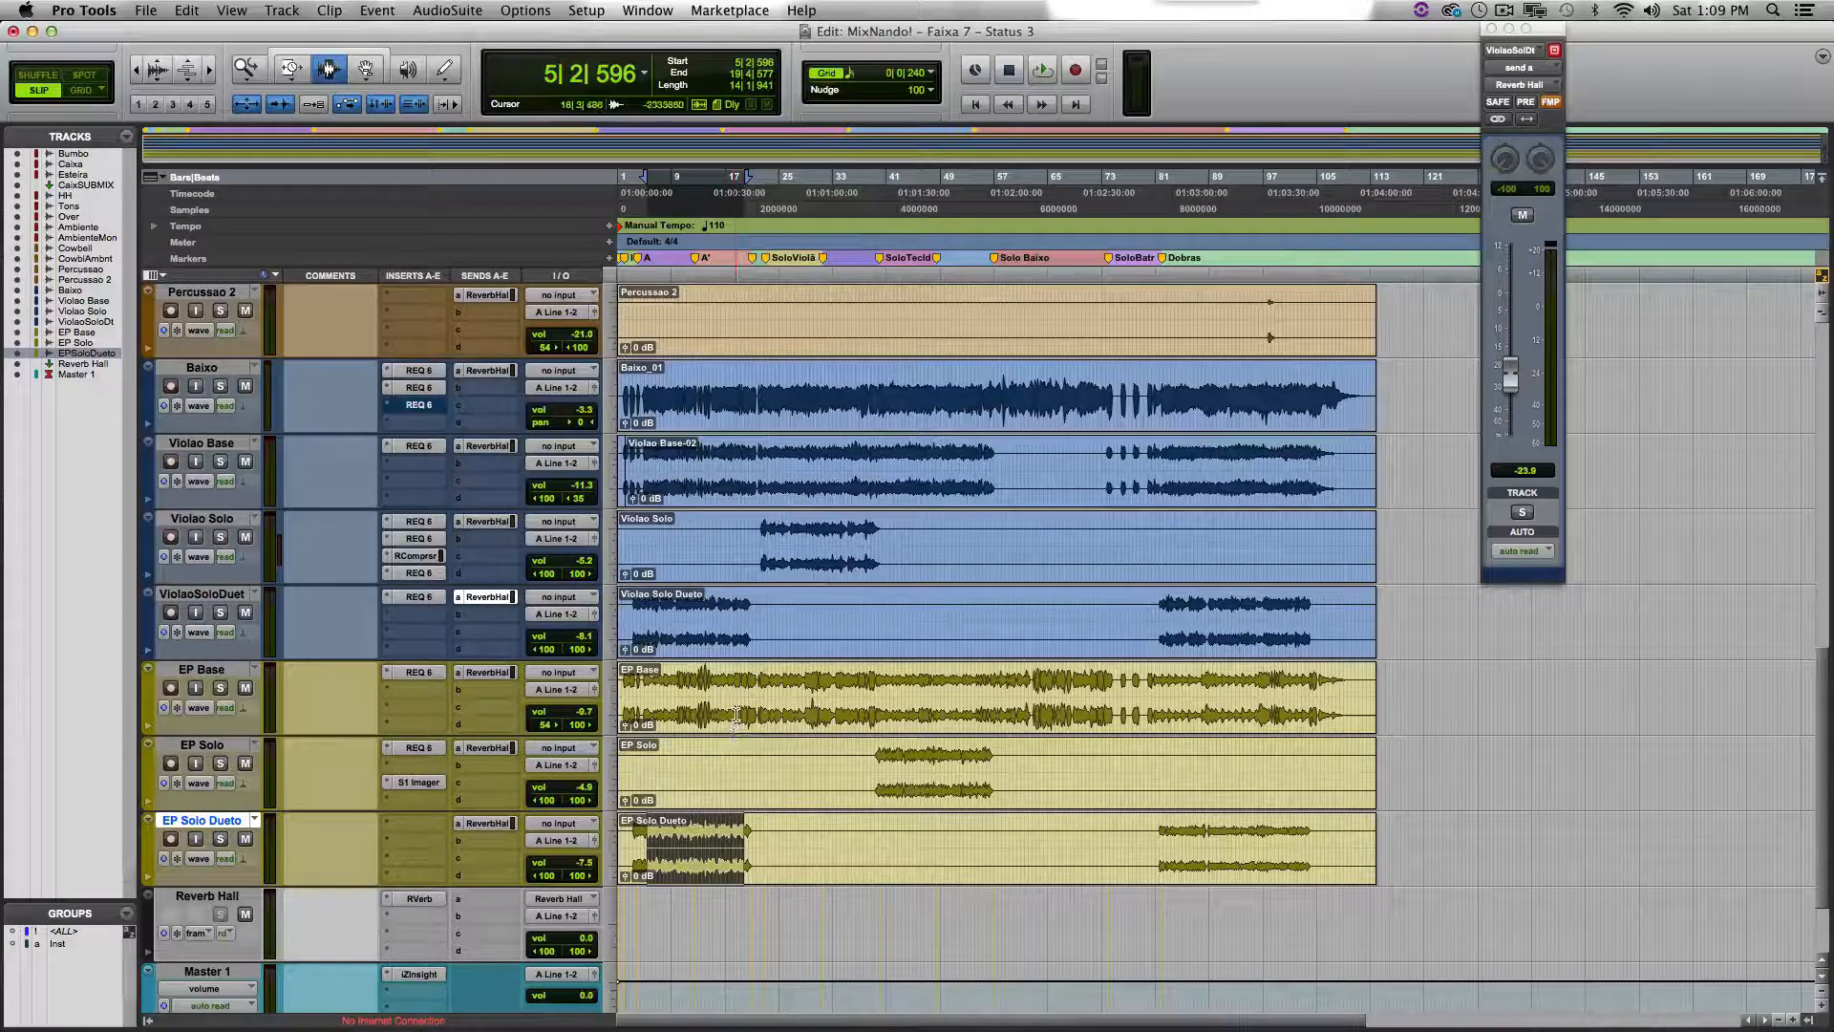
# Step: Locate the Violao Solo and EP Solo parts on the timeline and show EP Solo's Reverb Hall send
pyautogui.click(820, 549)
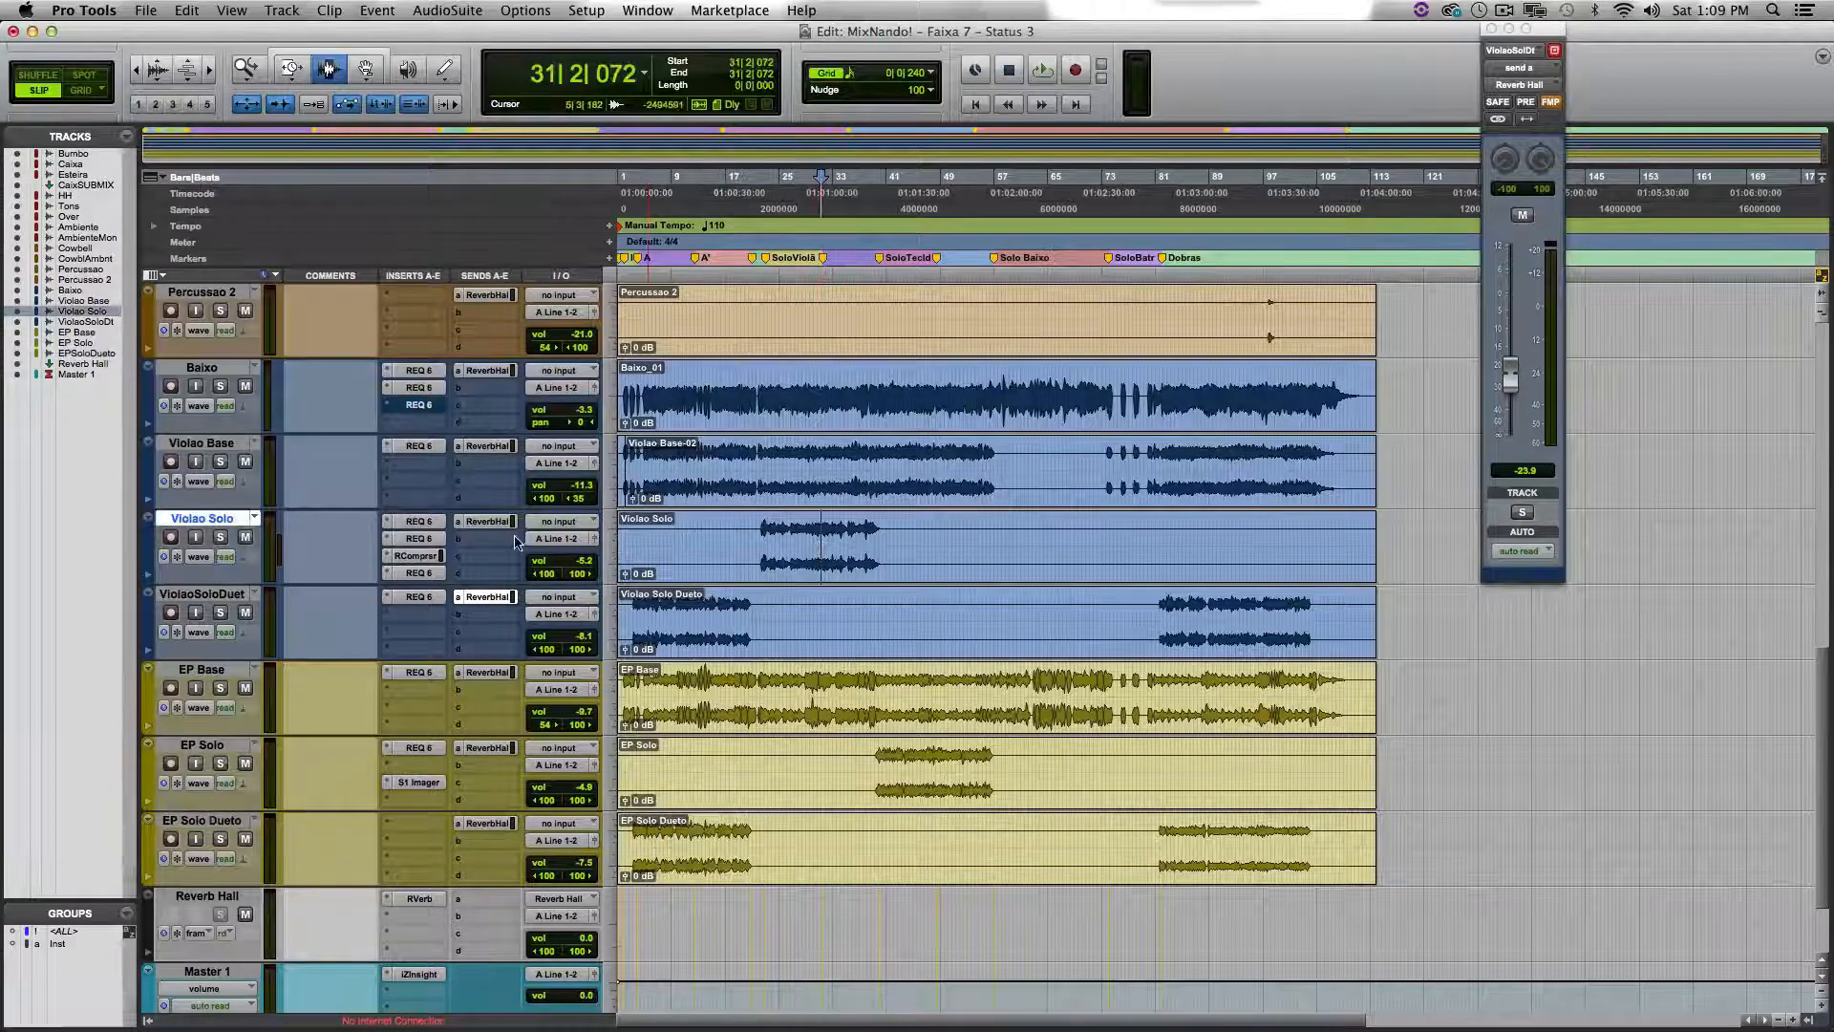
pyautogui.click(881, 757)
pyautogui.click(485, 747)
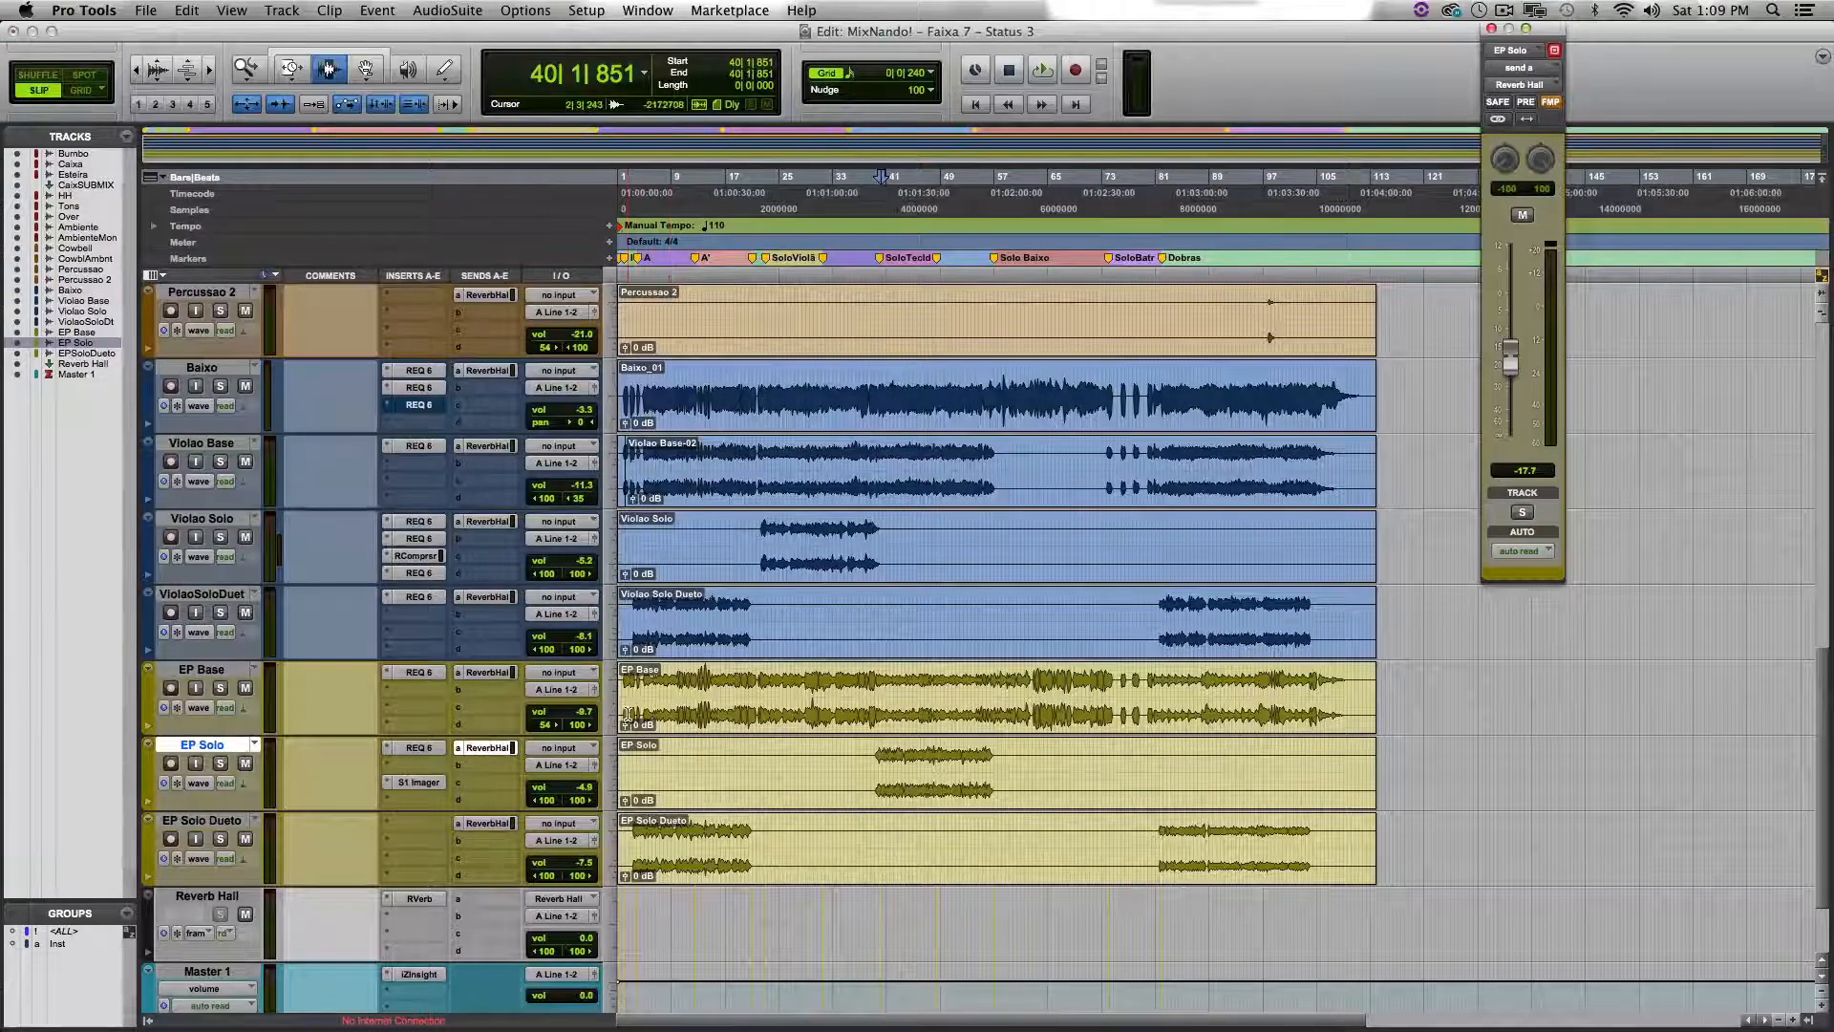
# Step: Review which drum tracks send to the reverb, placing the edit cursor in the HH and Tons clips around bar 14
pyautogui.scroll(5, 1034, 553)
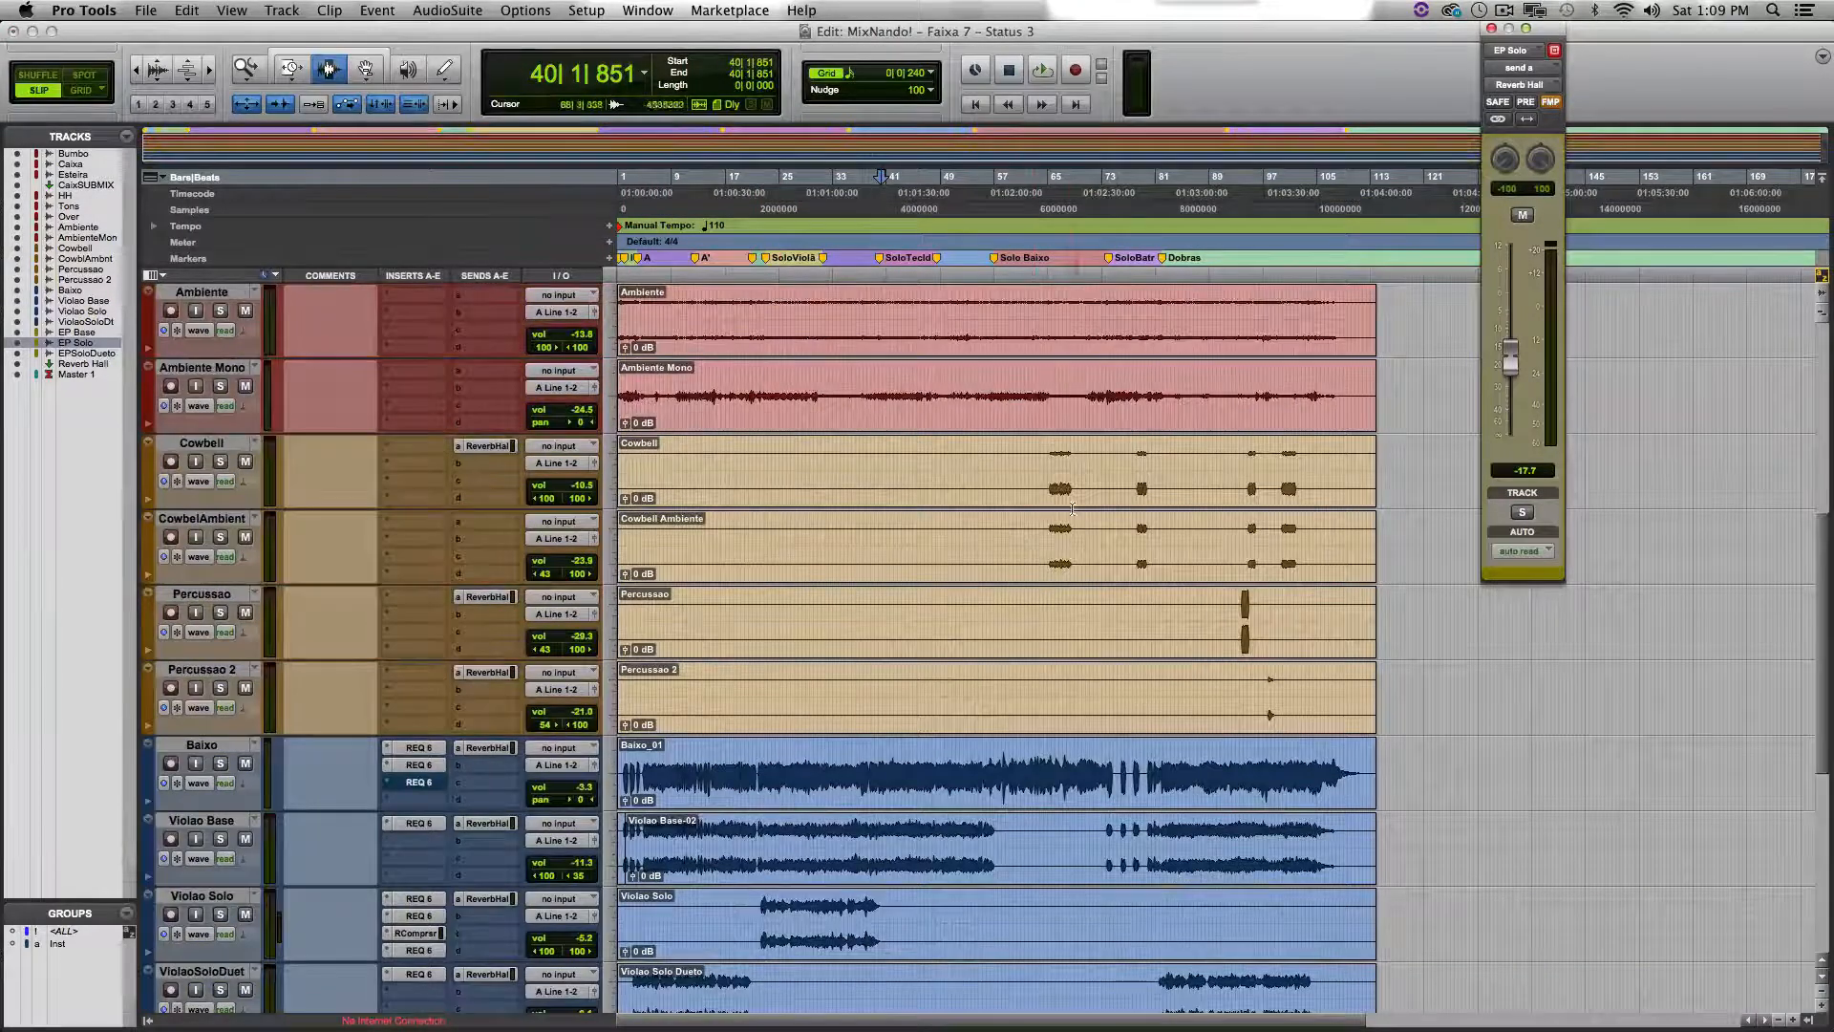
pyautogui.scroll(4, 1047, 625)
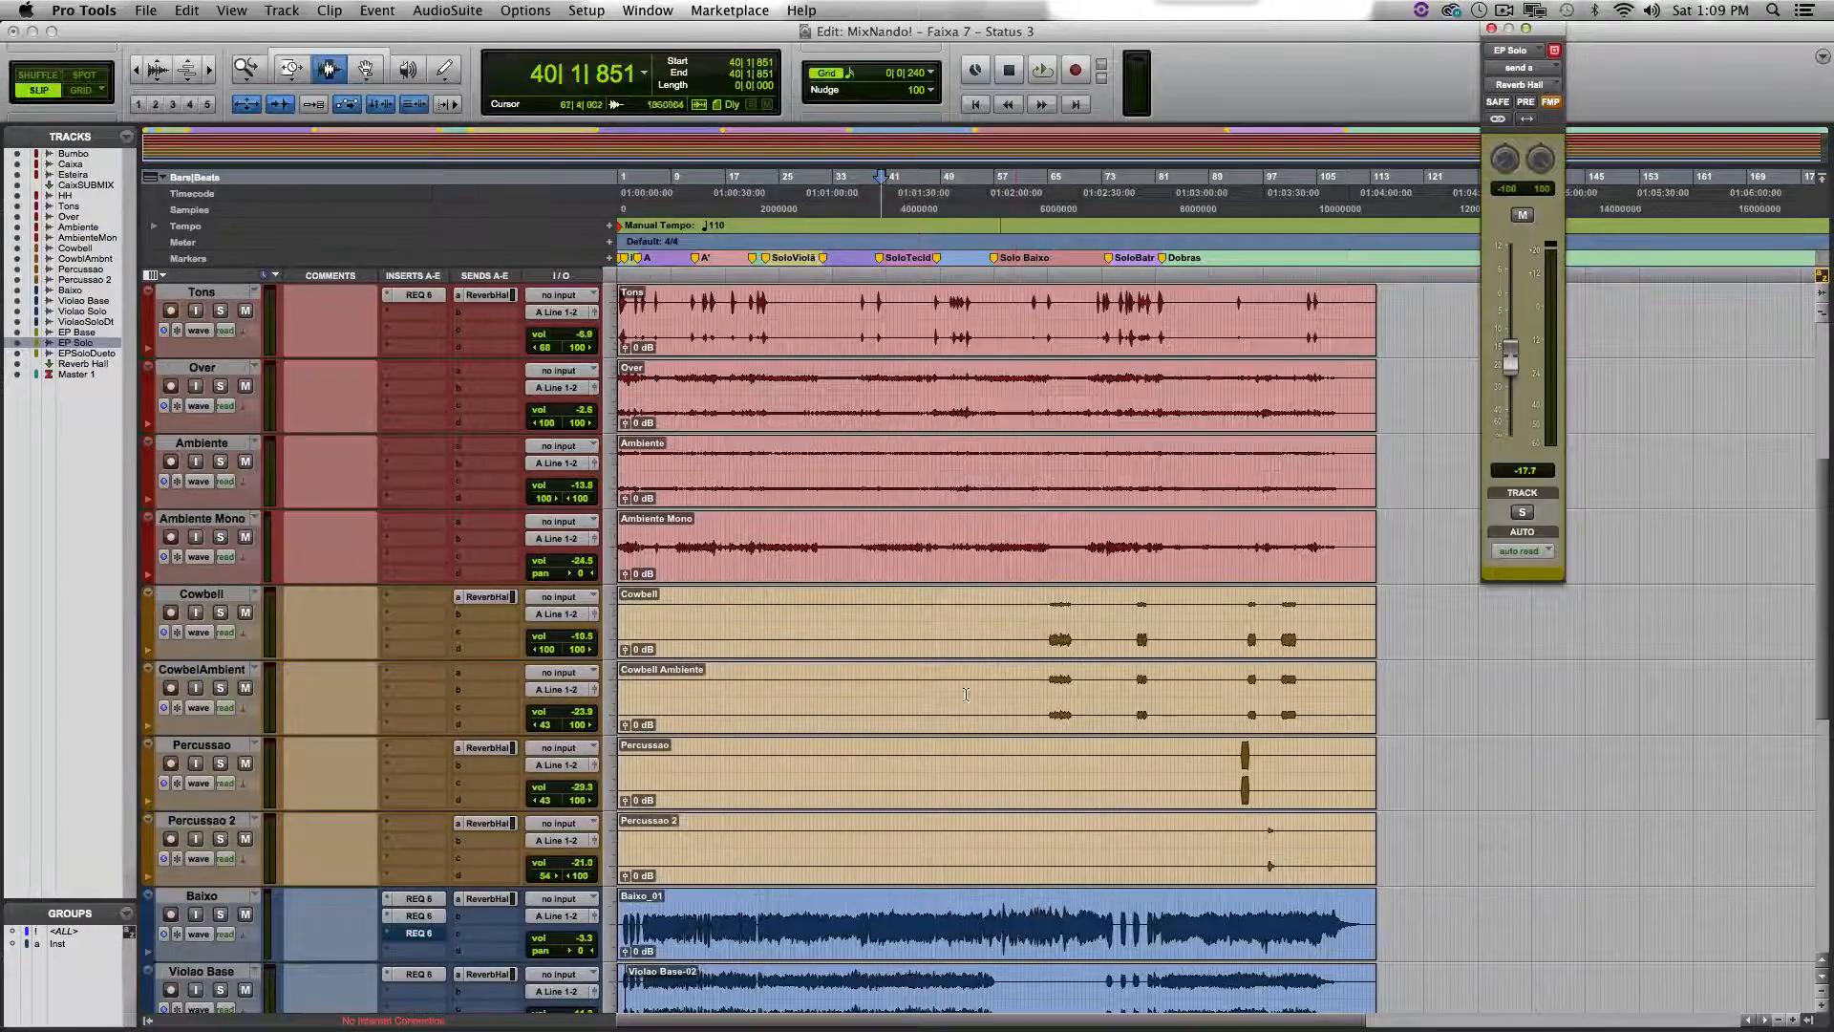
pyautogui.scroll(3, 817, 596)
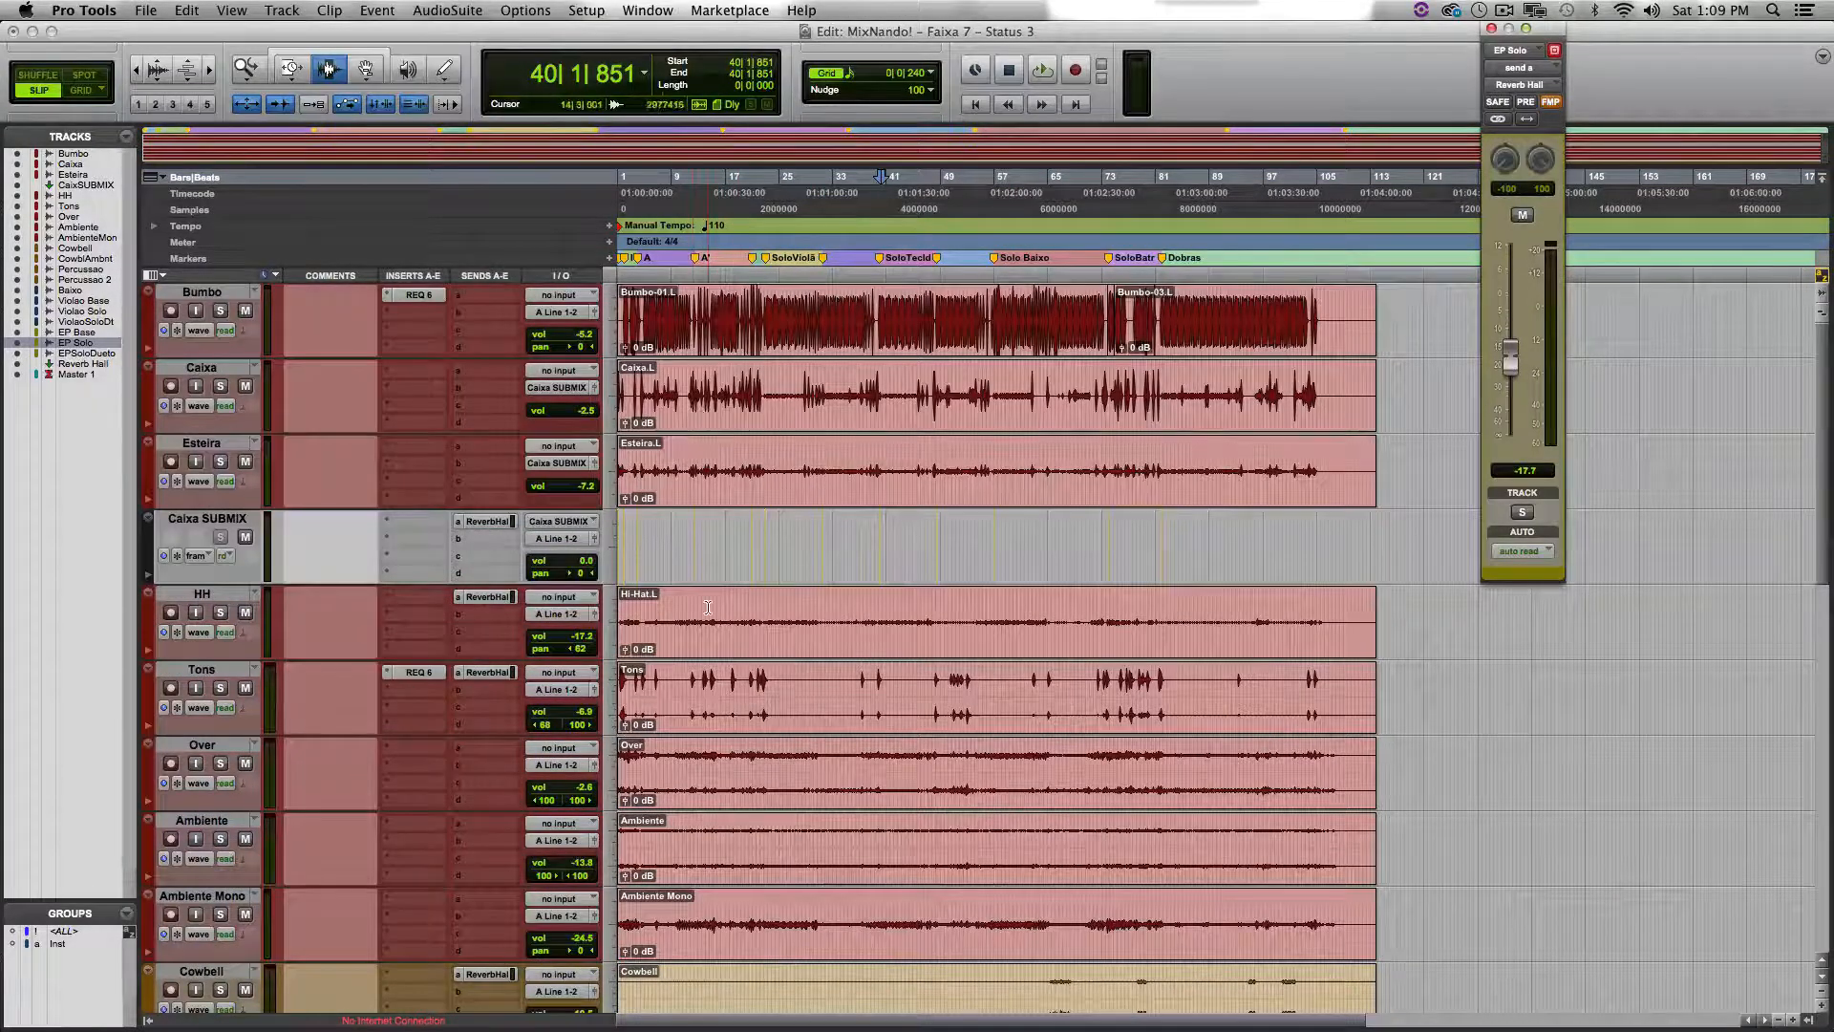
pyautogui.click(706, 612)
pyautogui.click(711, 699)
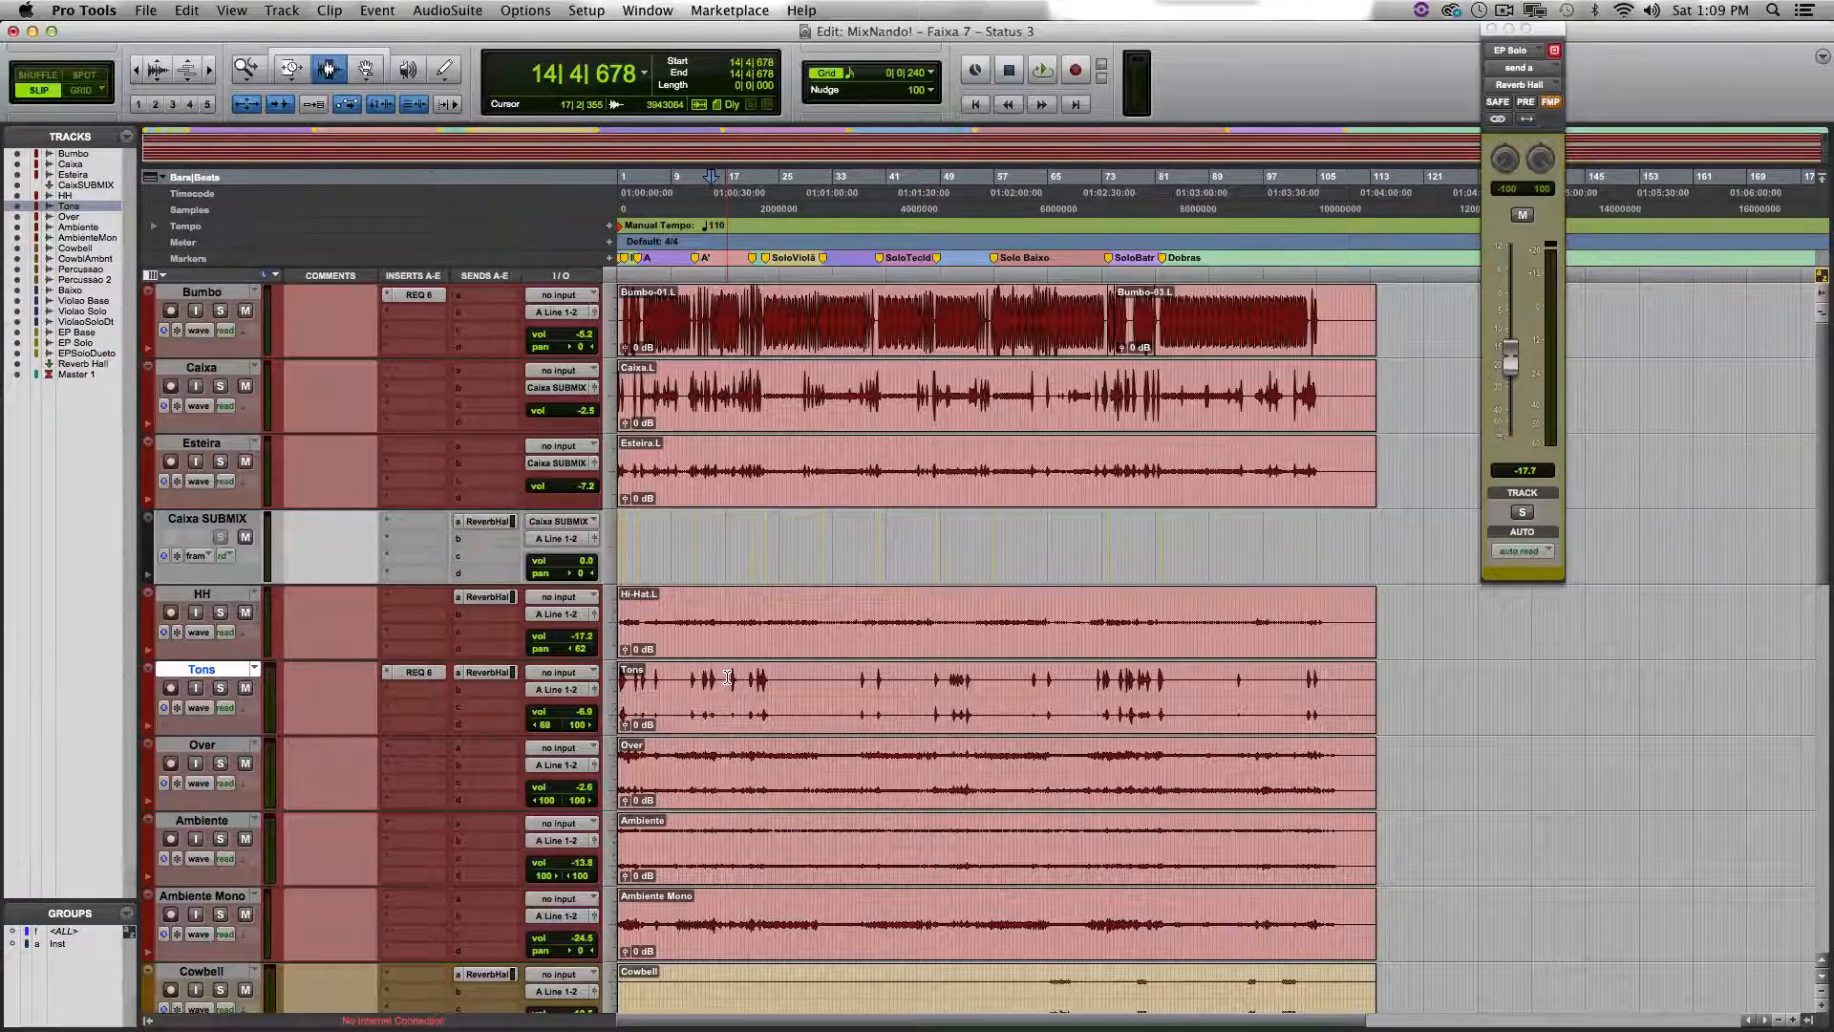
# Step: Select a range from about bar 35 to bar 43 across the Cowbell through Percussao 2 tracks while reviewing their reverb sends
pyautogui.scroll(-8, 834, 533)
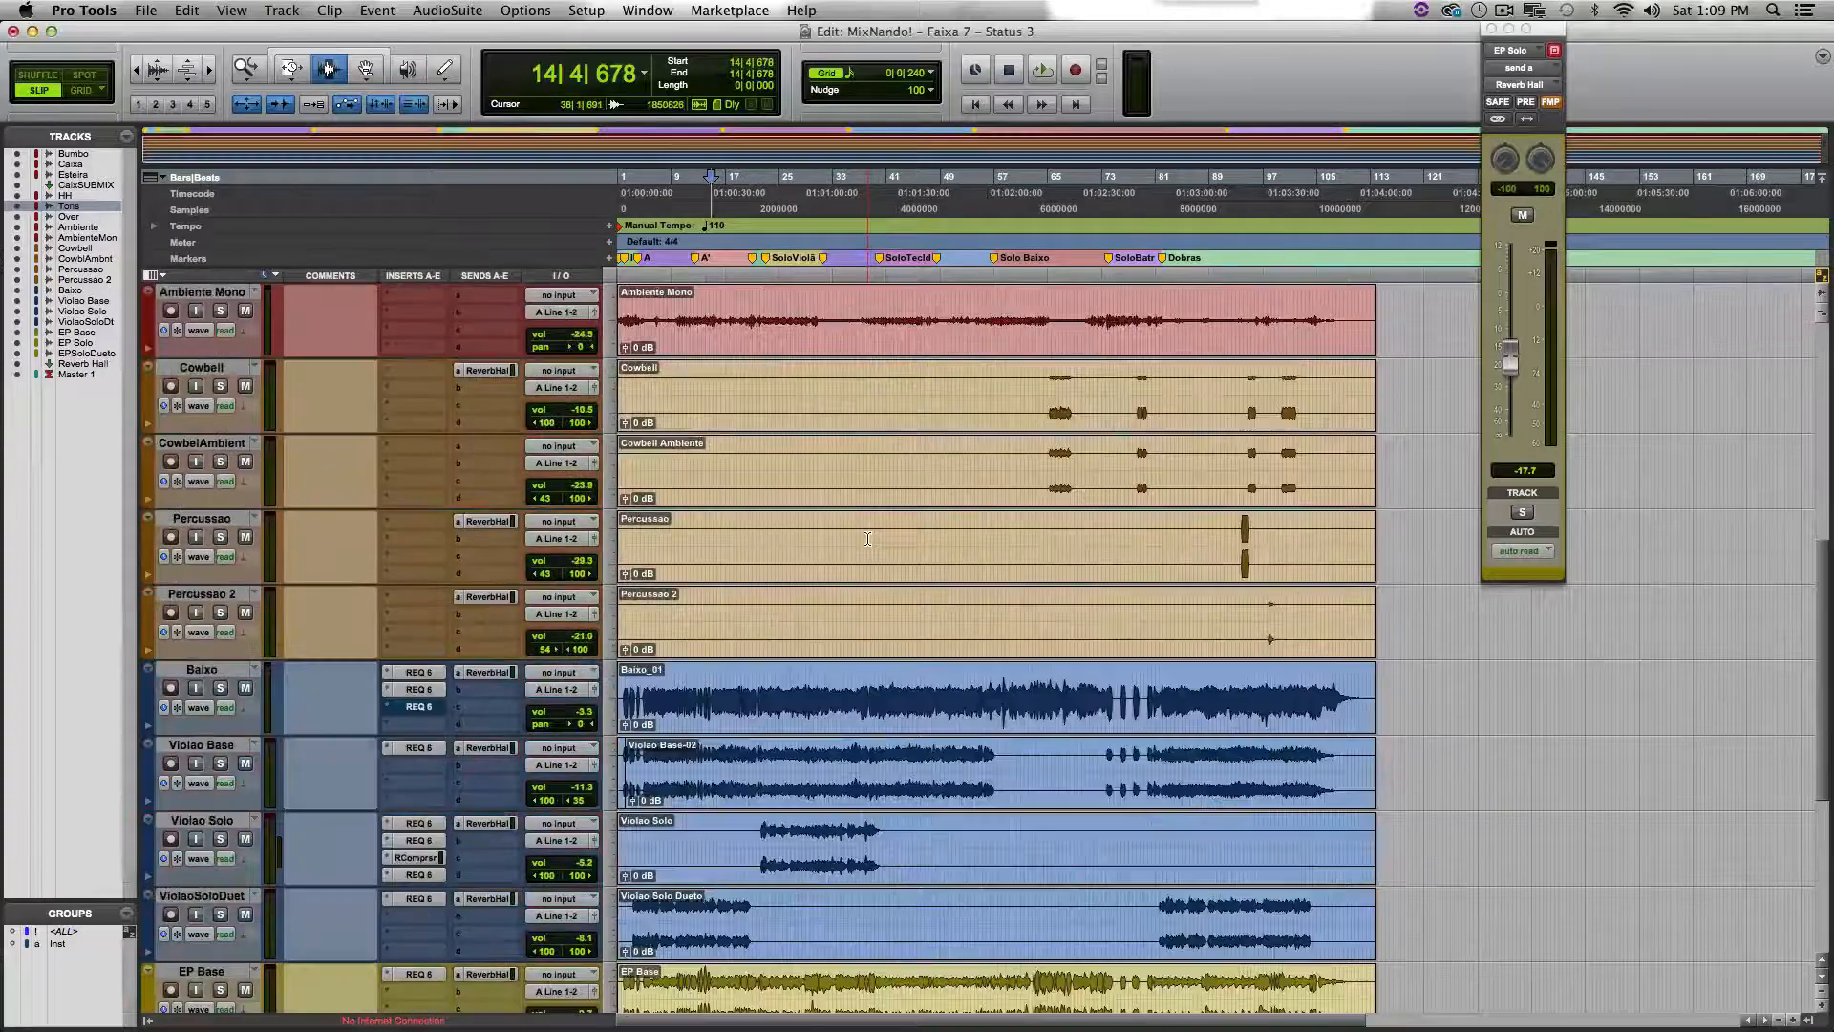
pyautogui.moveTo(853, 406); pyautogui.dragTo(900, 637)
pyautogui.scroll(-3, 802, 626)
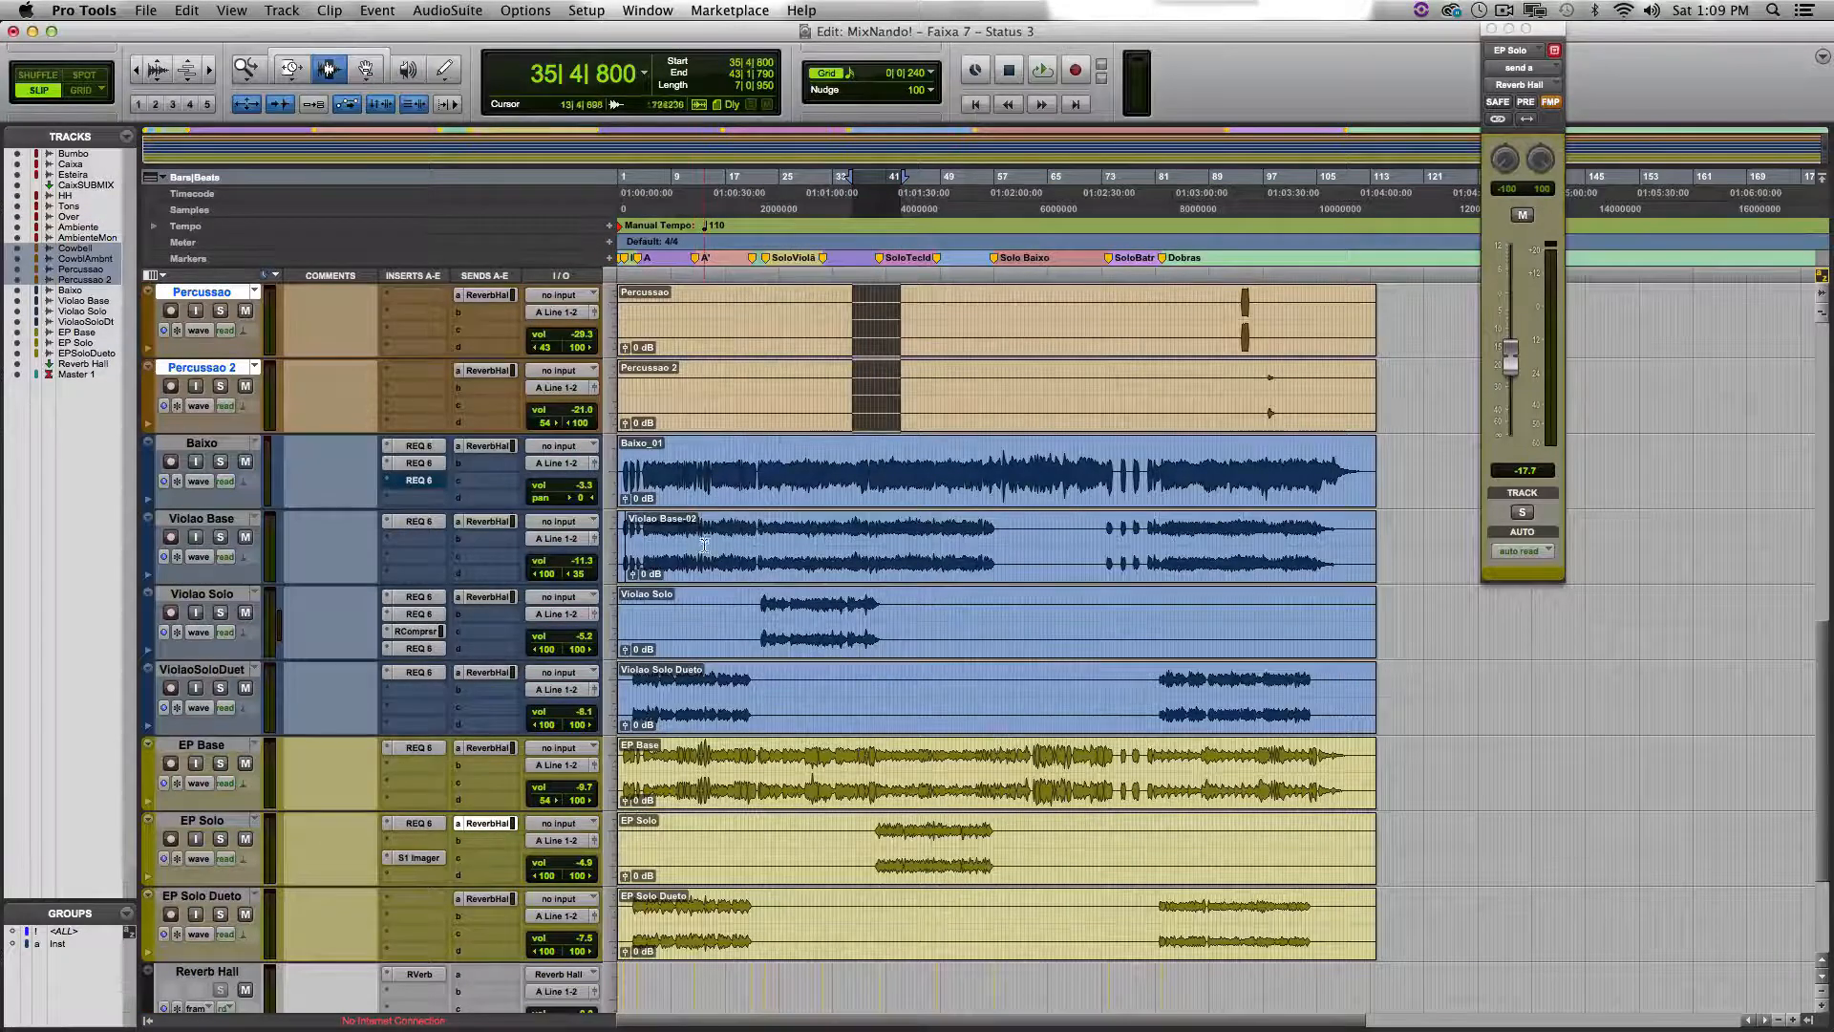
pyautogui.scroll(-2, 704, 548)
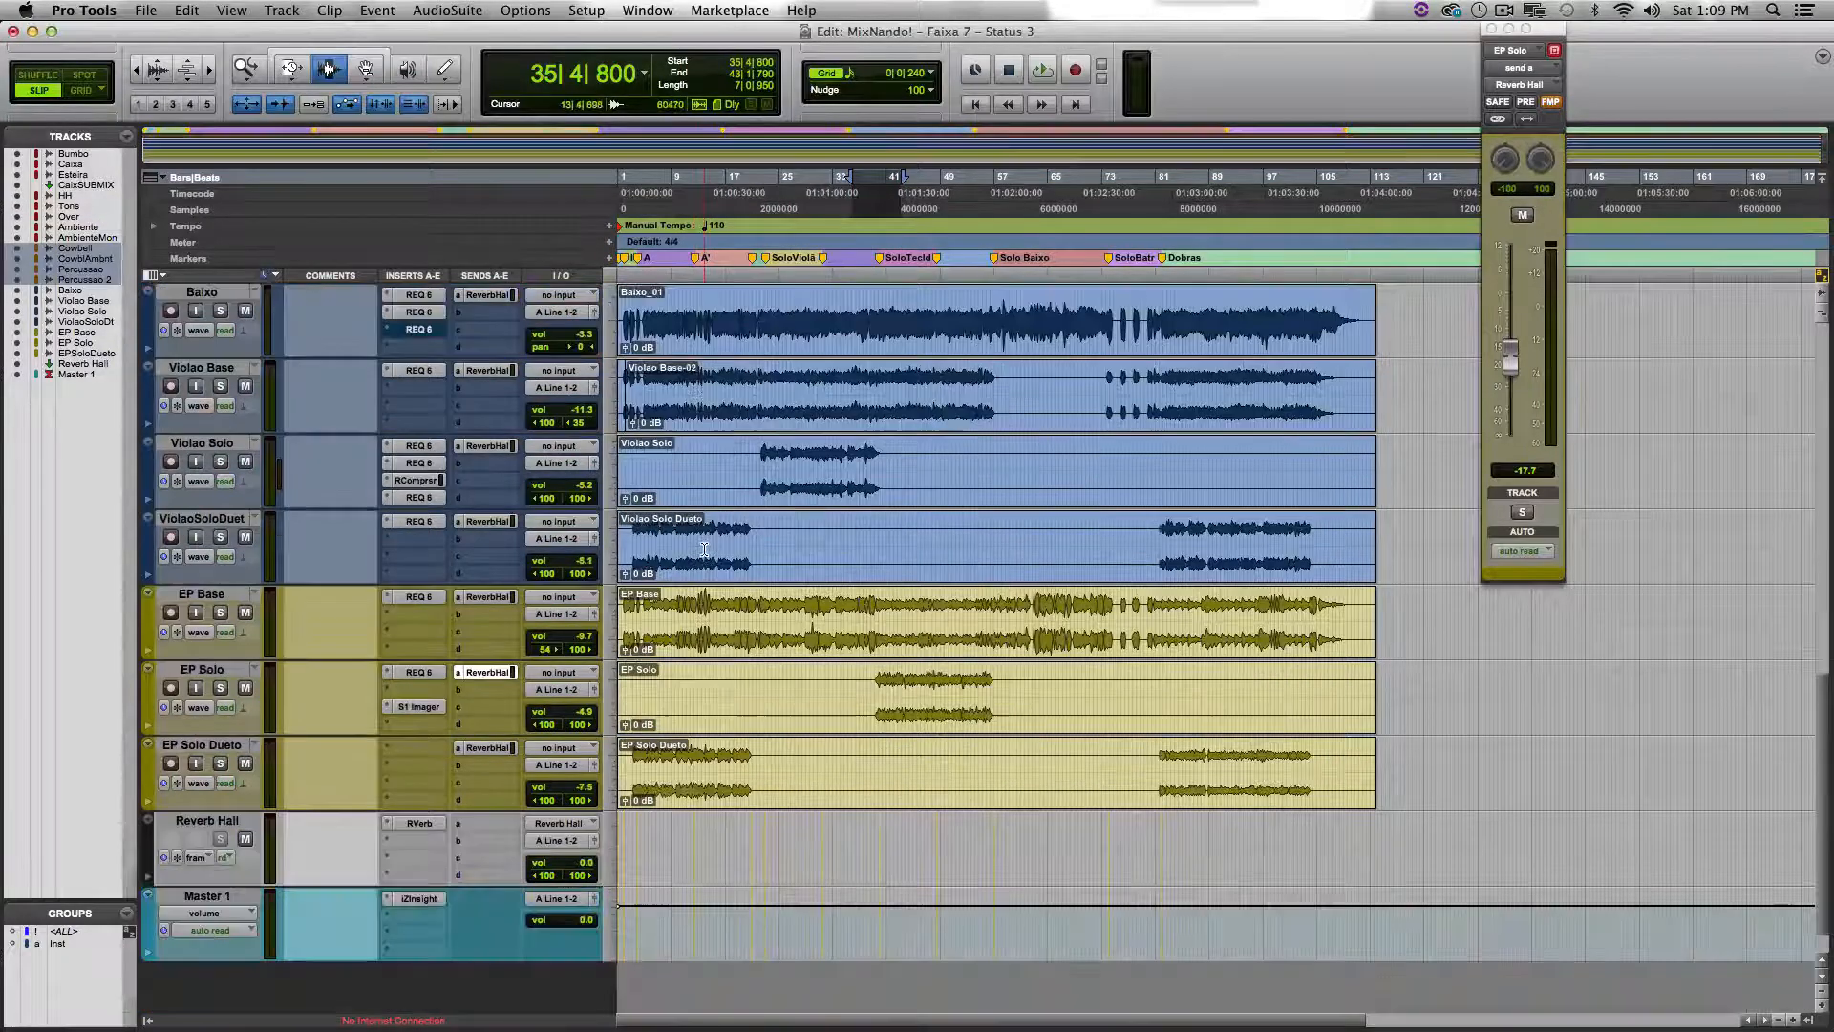
# Step: Examine the RCompressor and the three REQ 6 equalizers inserted on the Violao Solo track
pyautogui.click(777, 485)
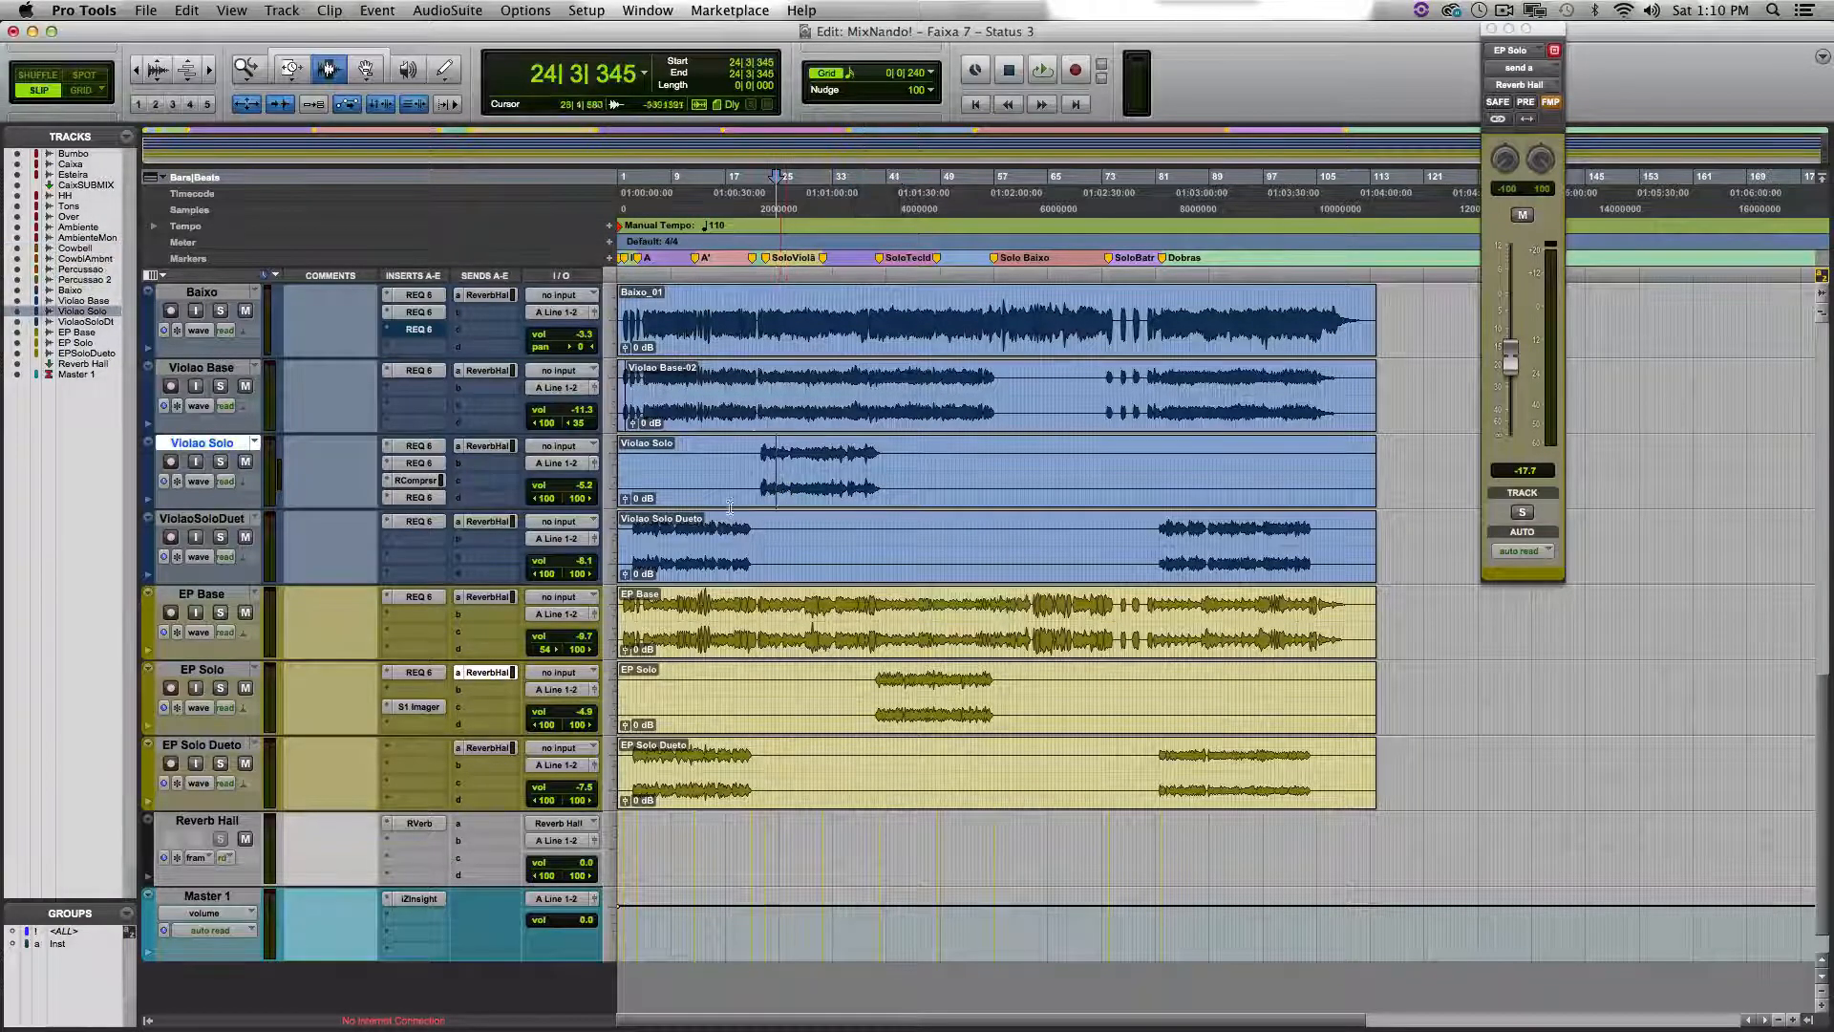
pyautogui.click(420, 483)
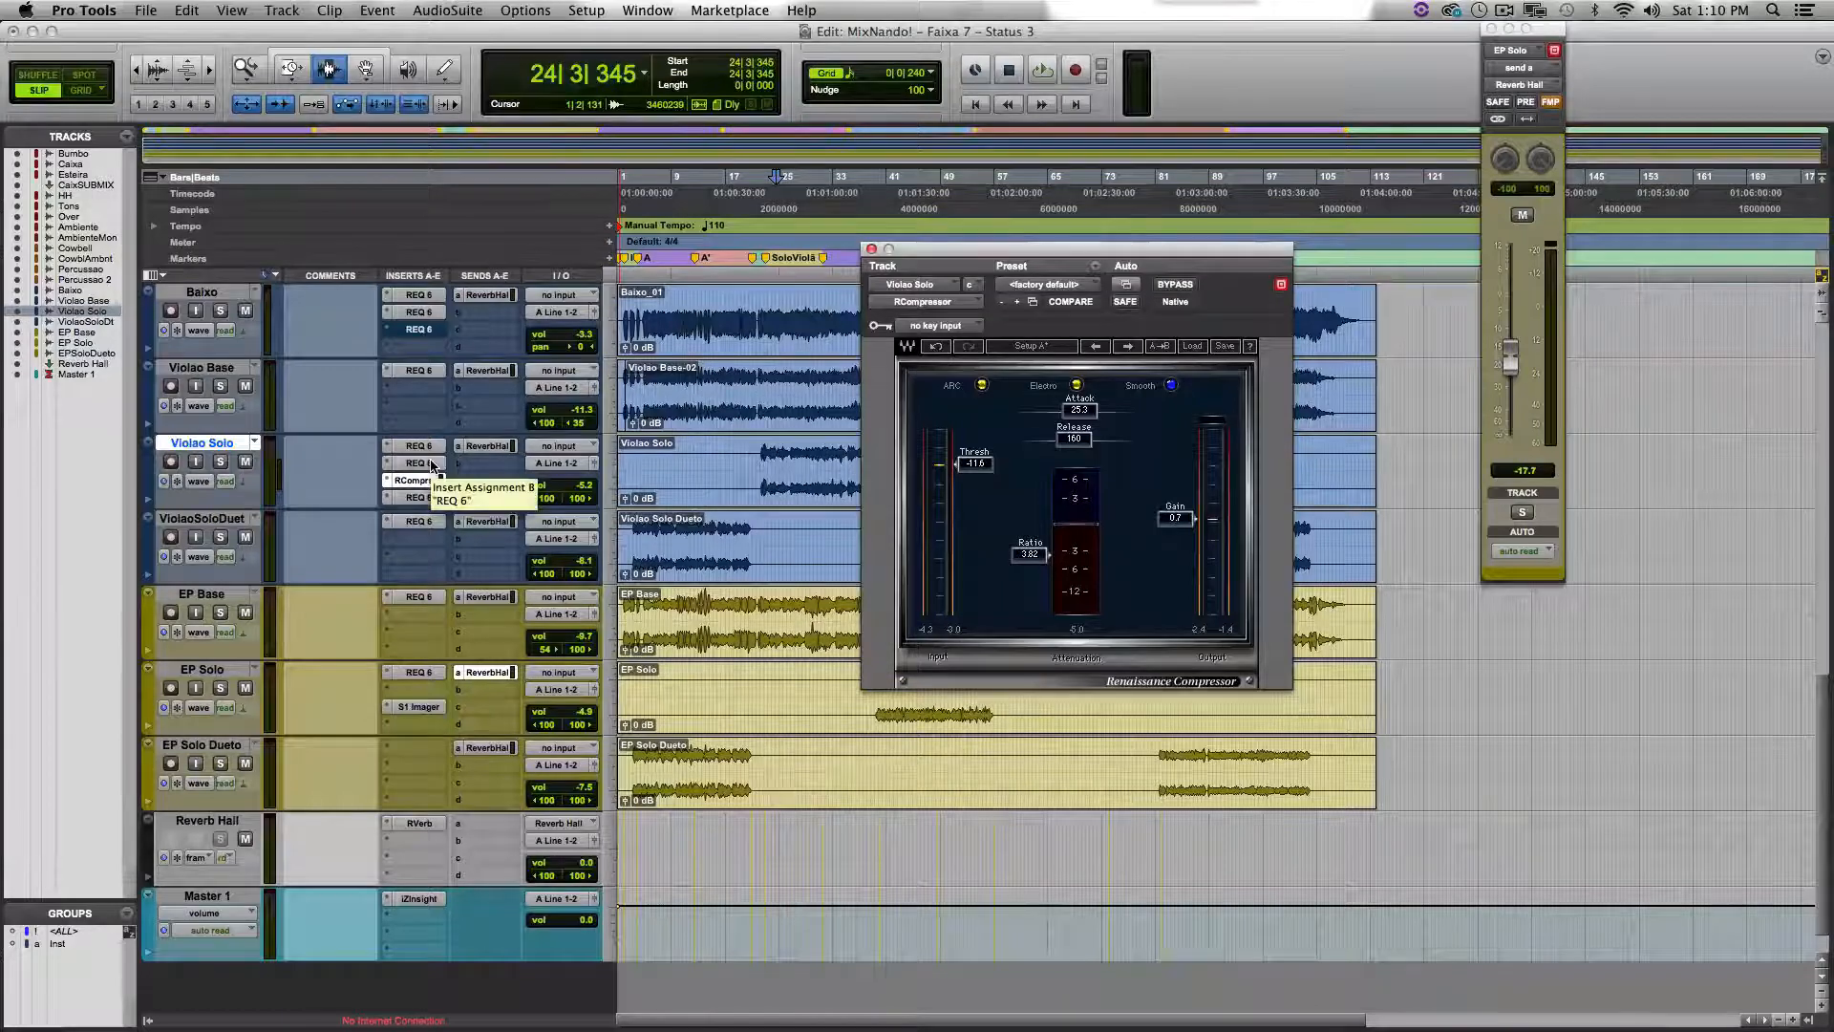
pyautogui.click(425, 463)
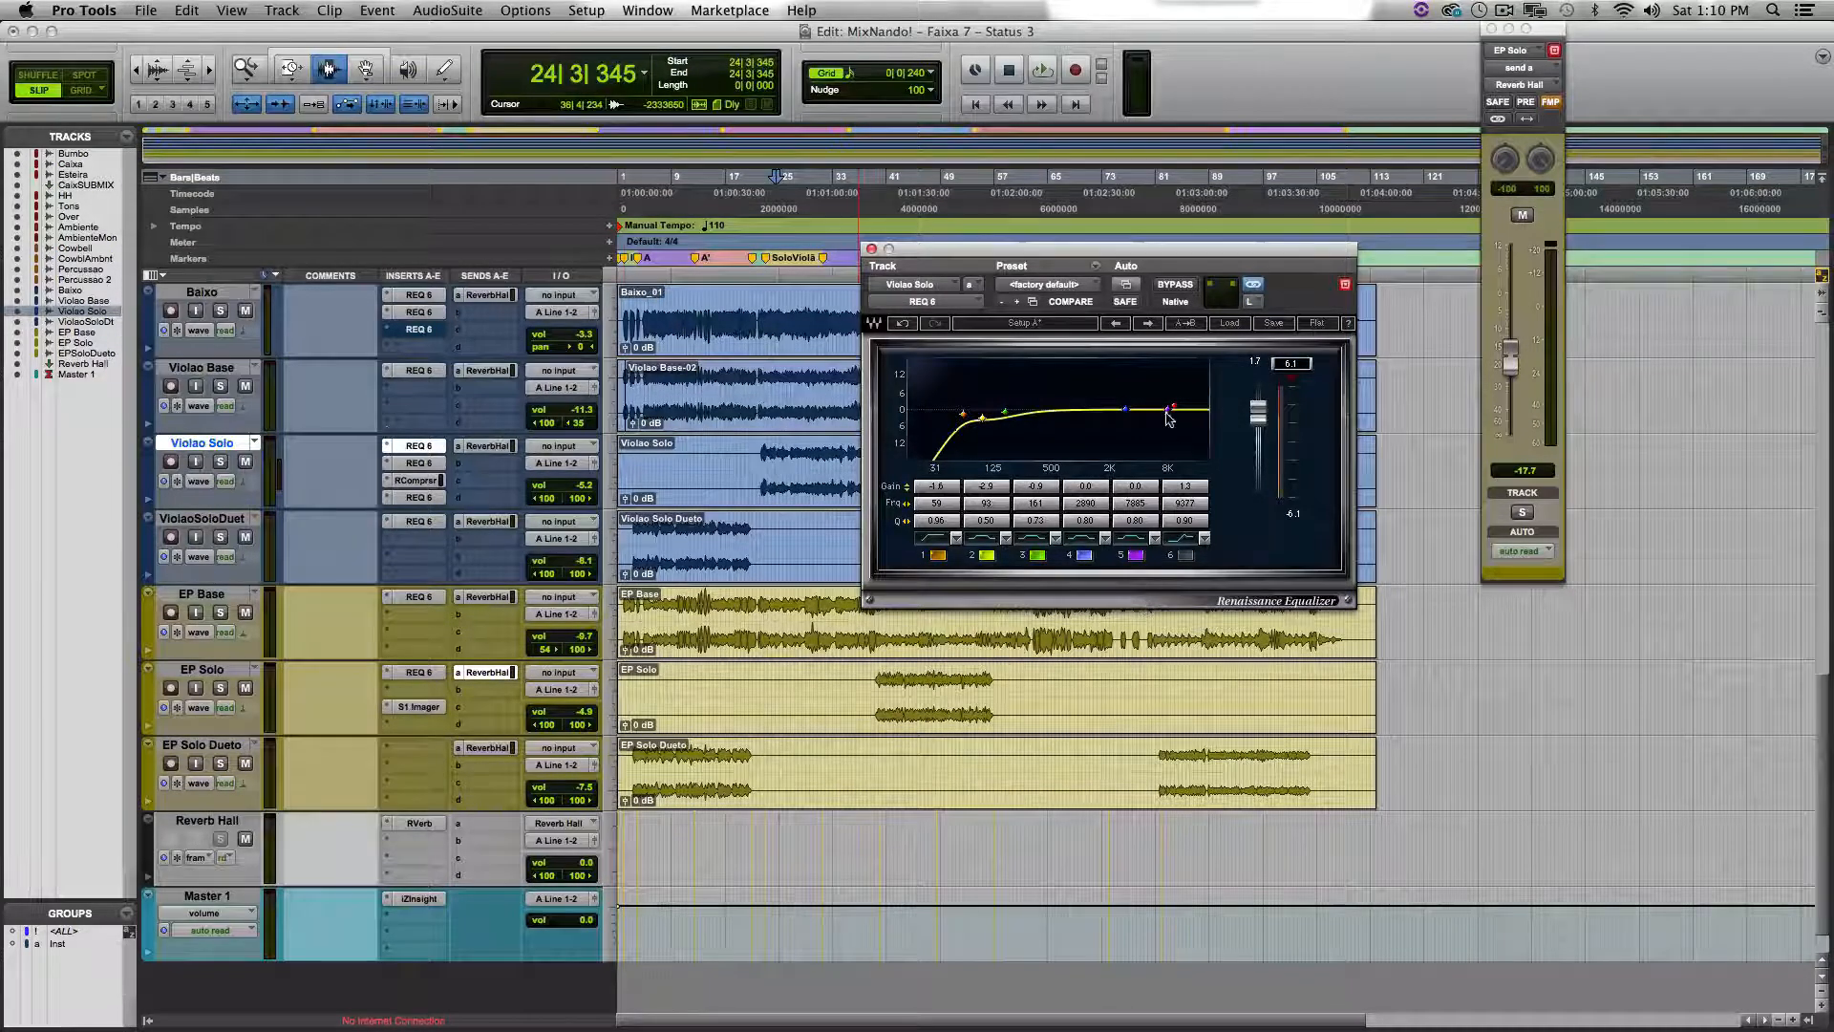
pyautogui.click(419, 463)
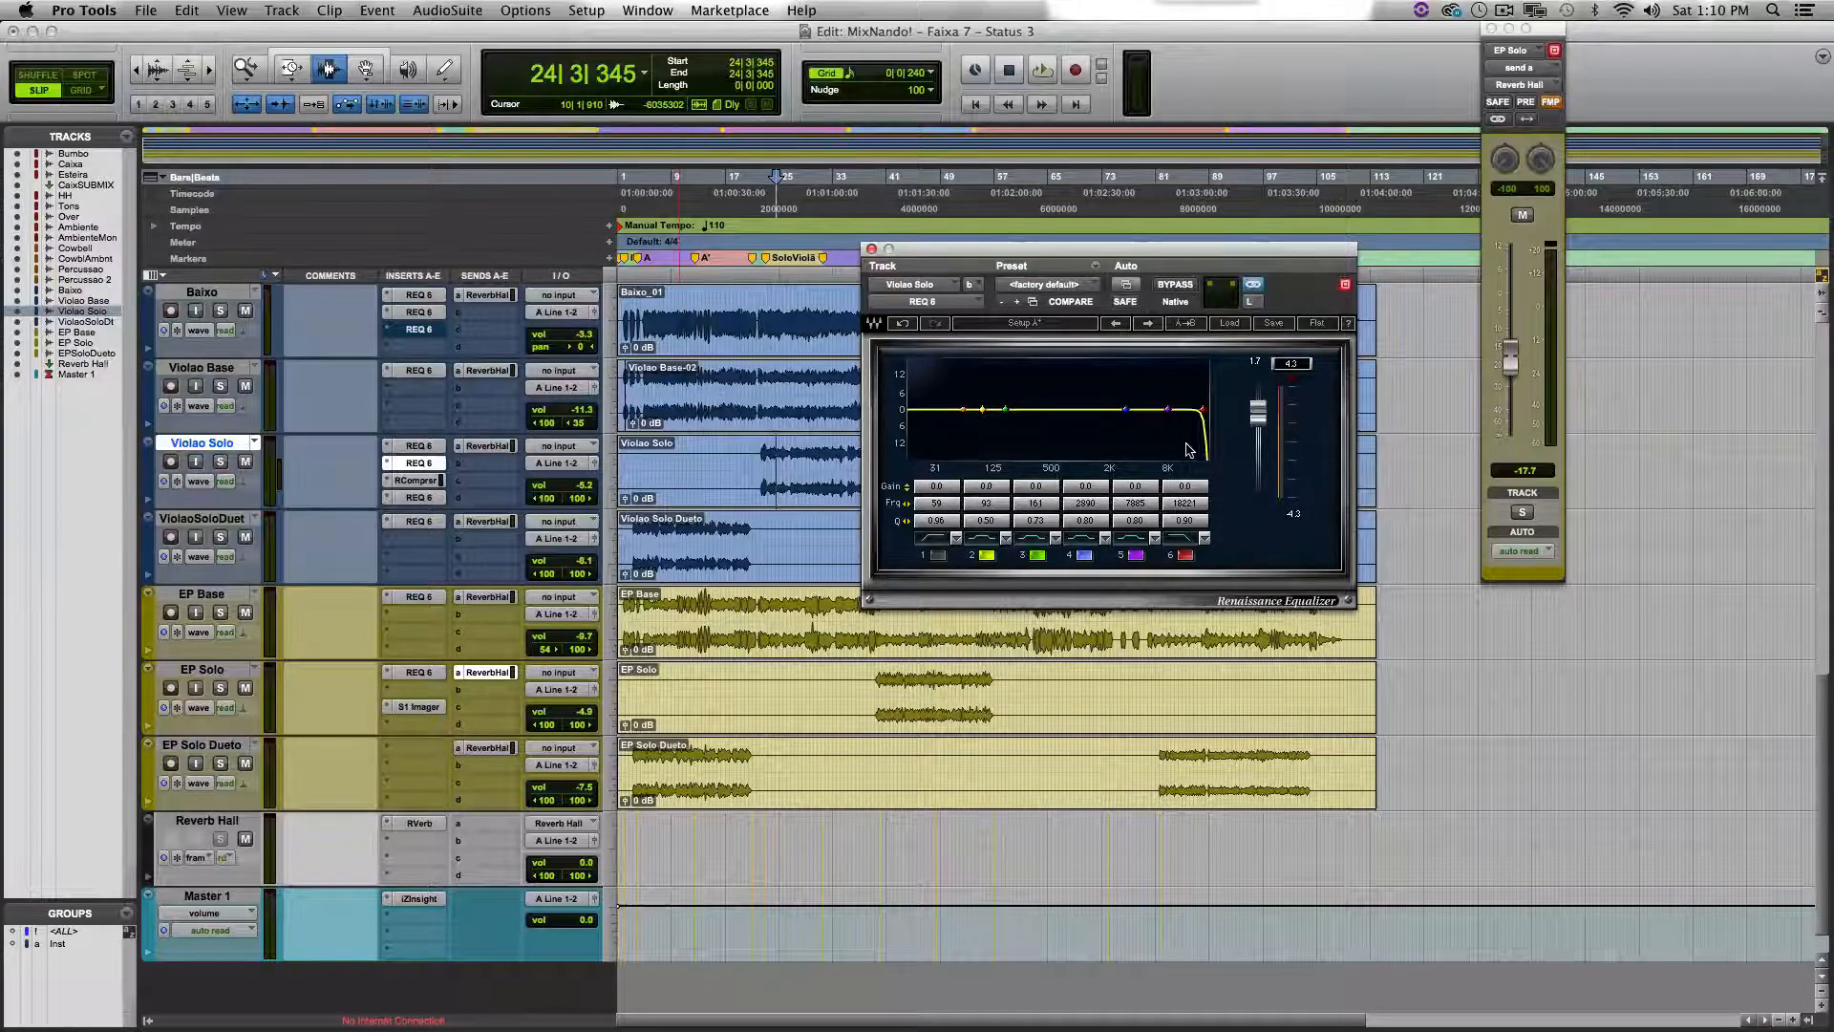
pyautogui.click(422, 447)
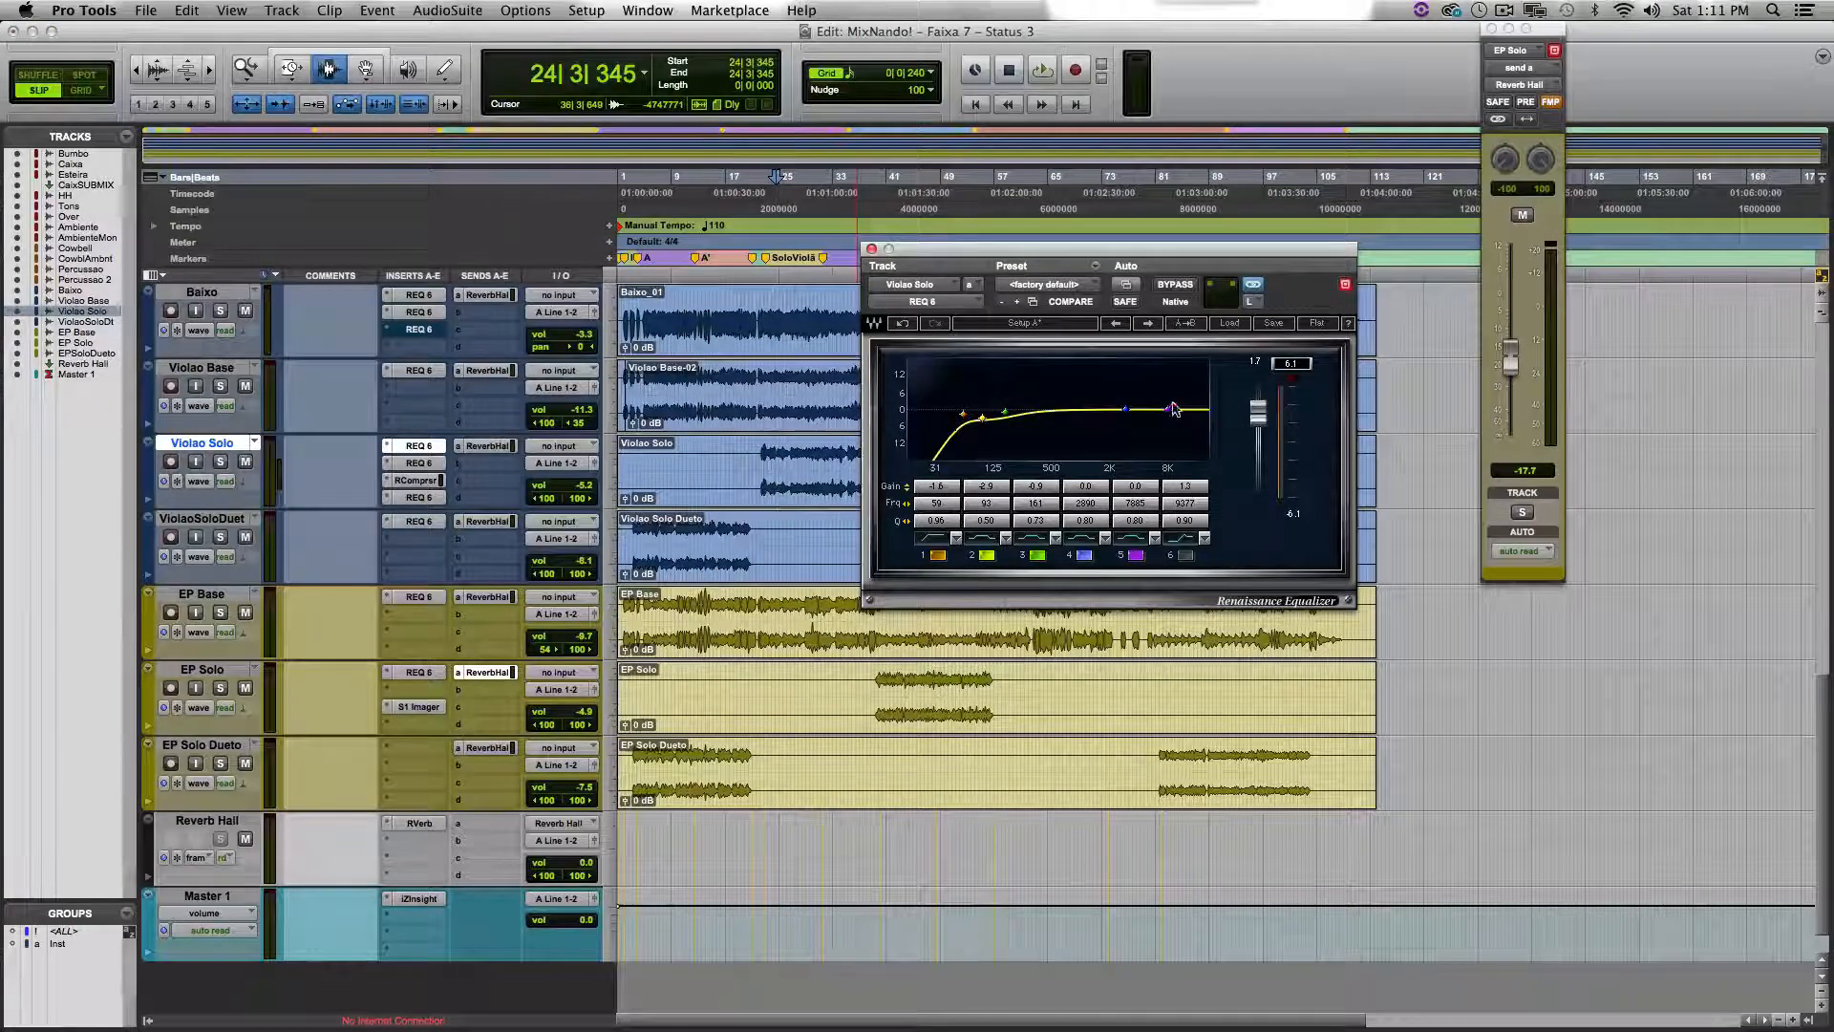
pyautogui.click(426, 499)
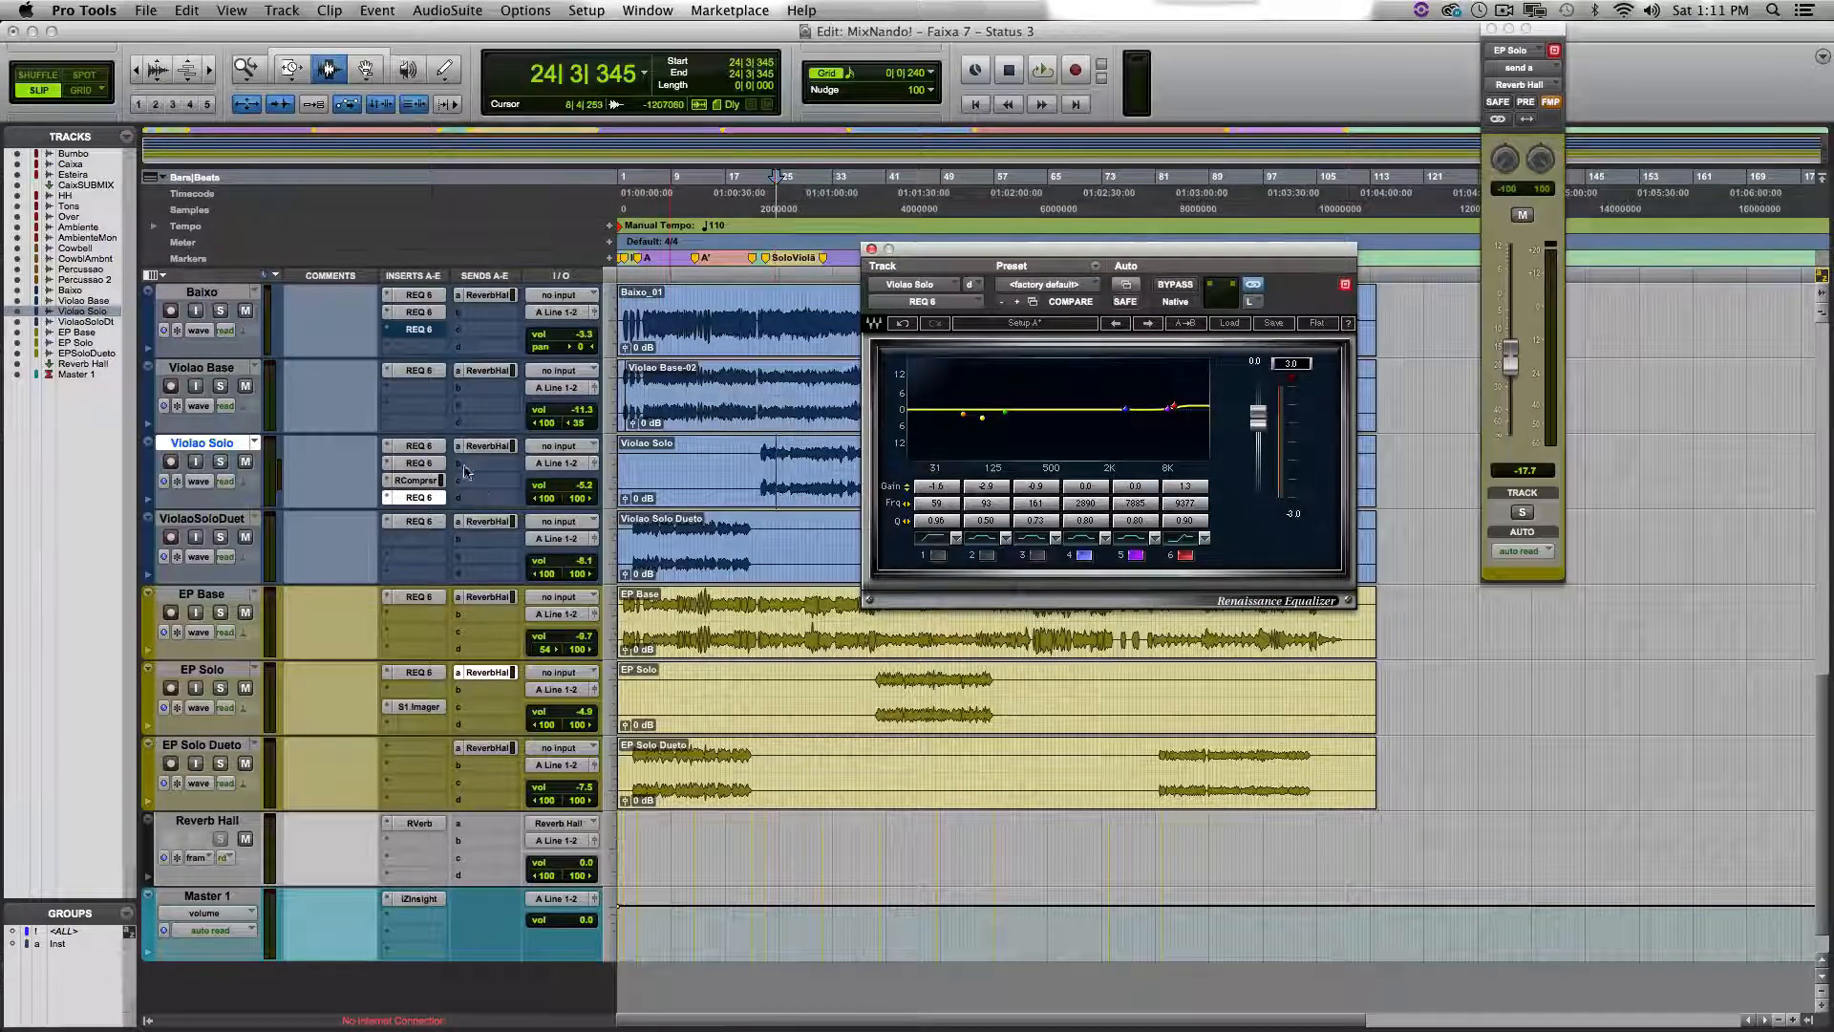
# Step: Compare Violao Solo's RCompressor with the first and last REQ 6 equalizers around it, and close the plug-in window
pyautogui.click(418, 480)
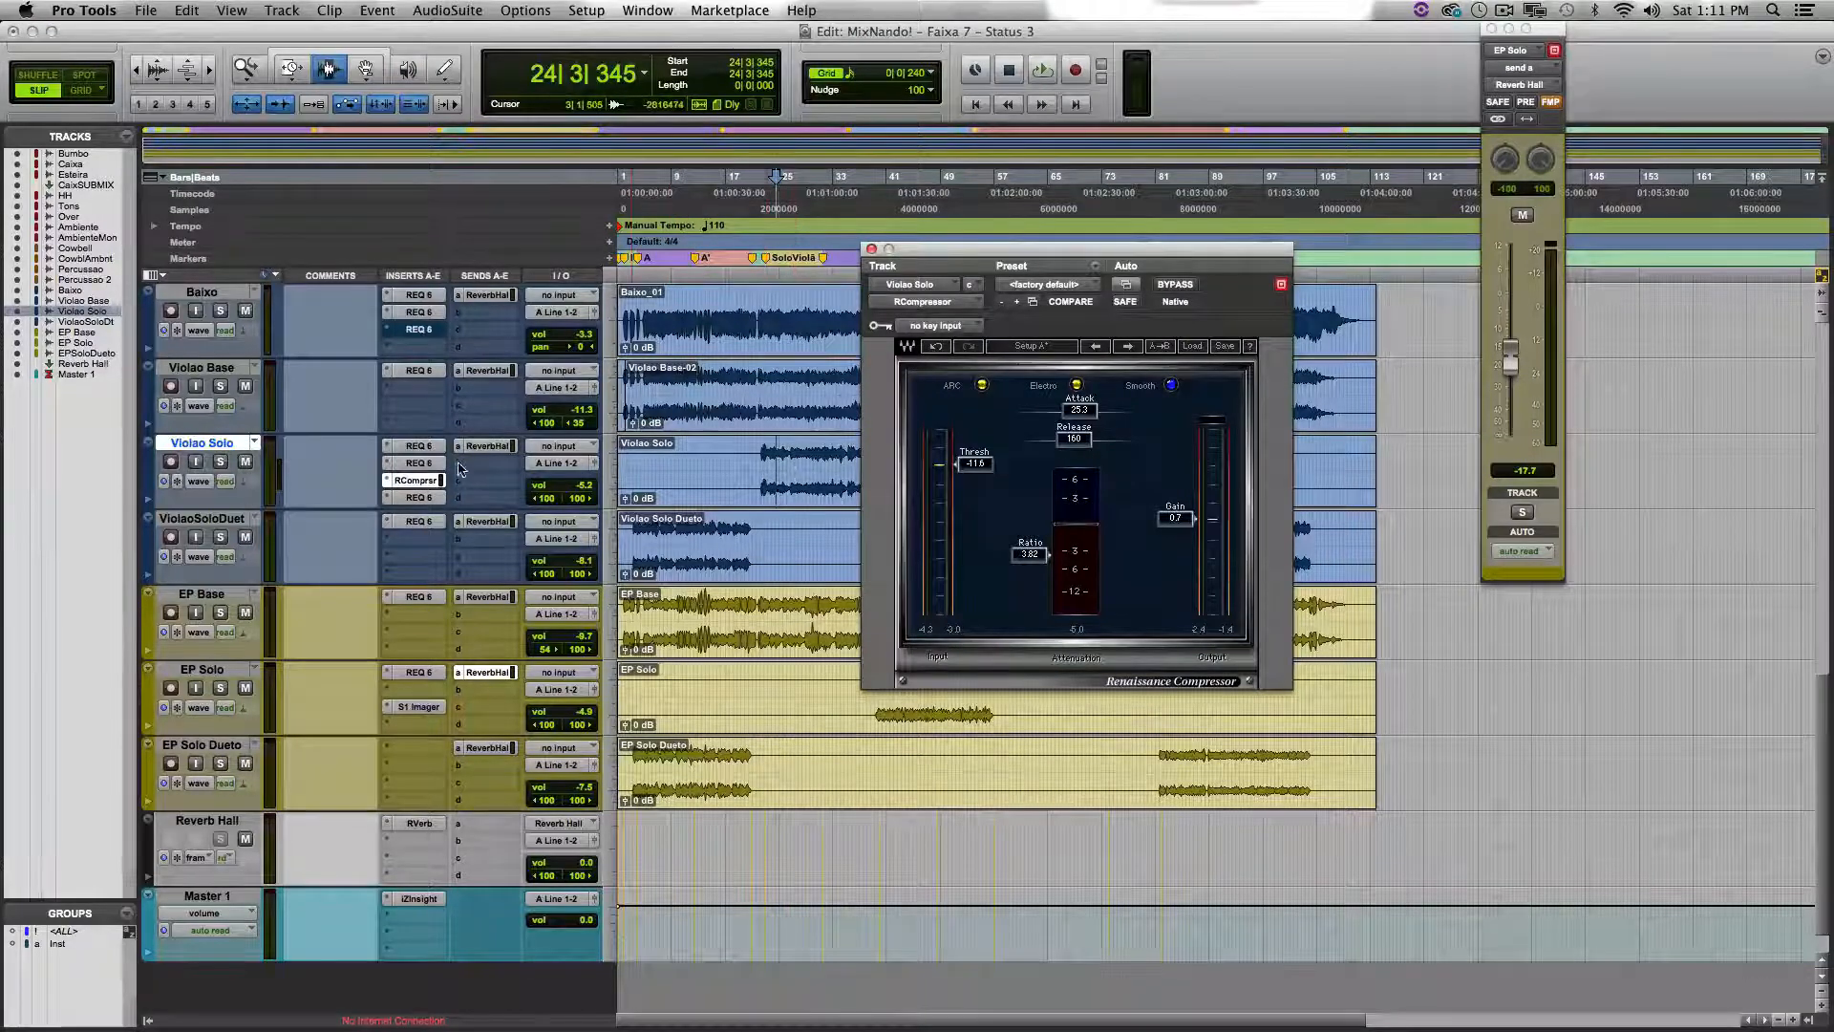
pyautogui.click(419, 445)
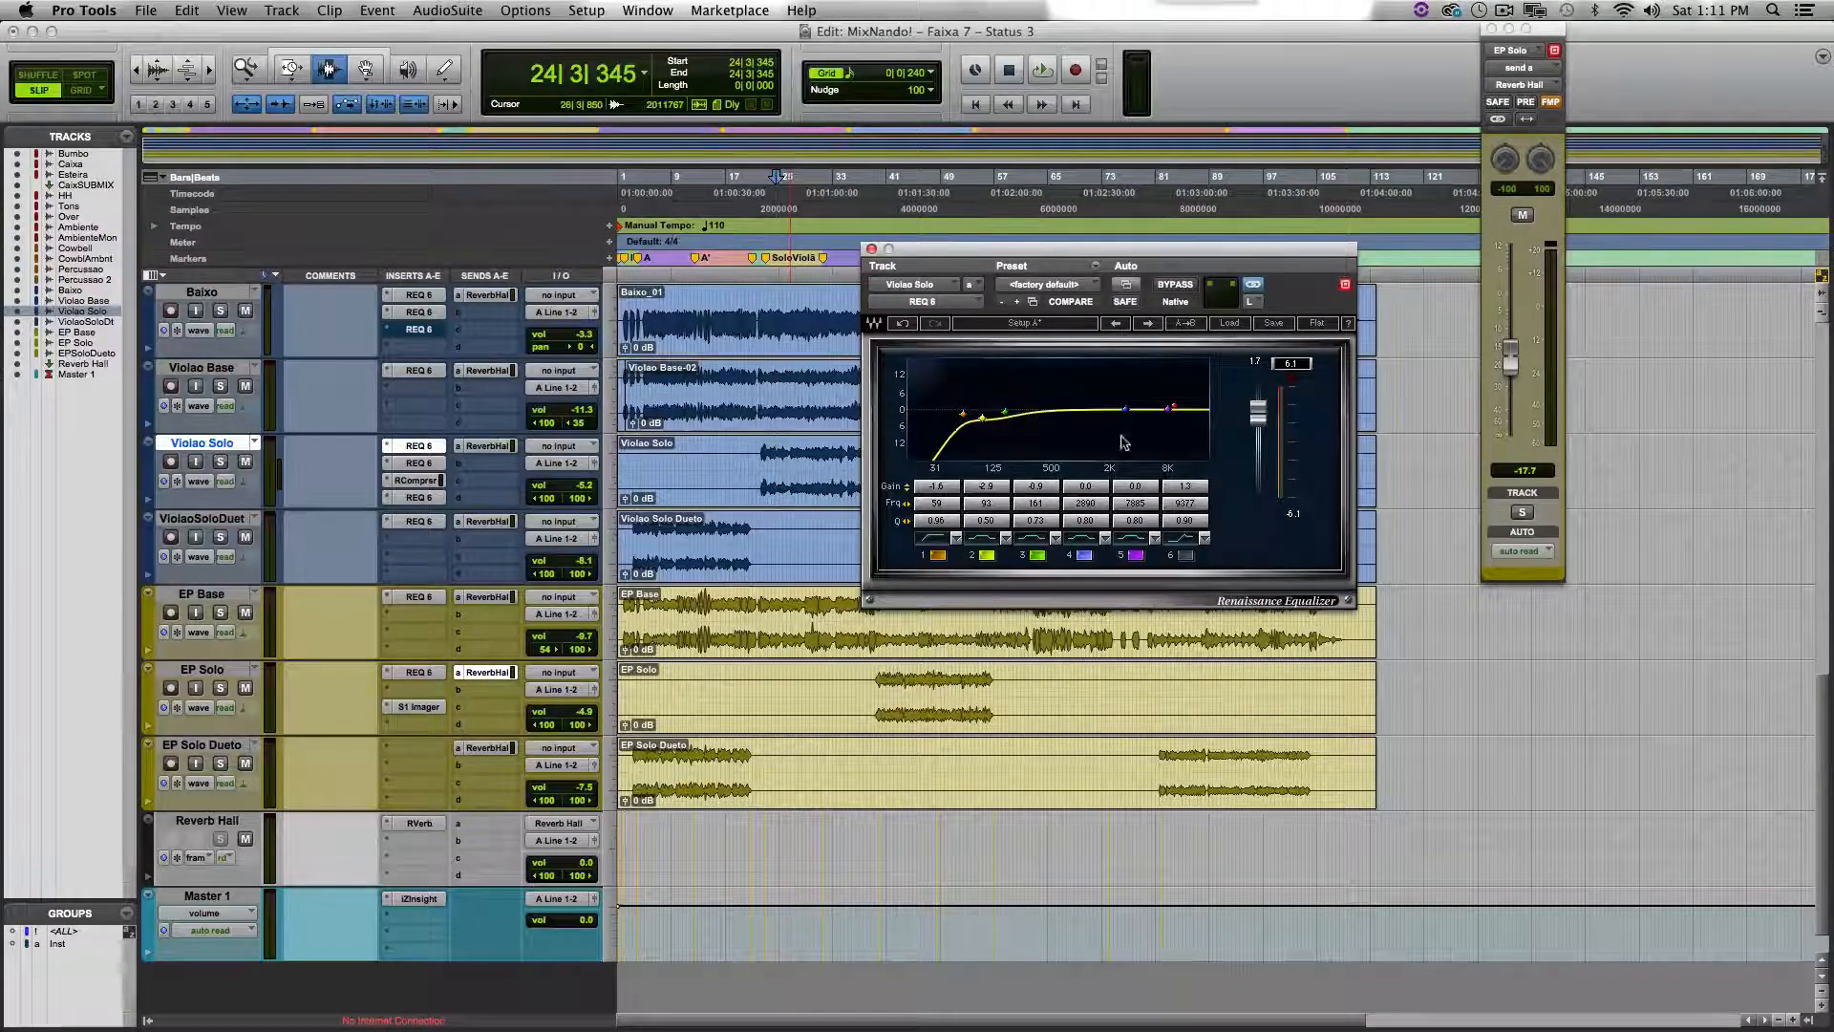
pyautogui.click(427, 480)
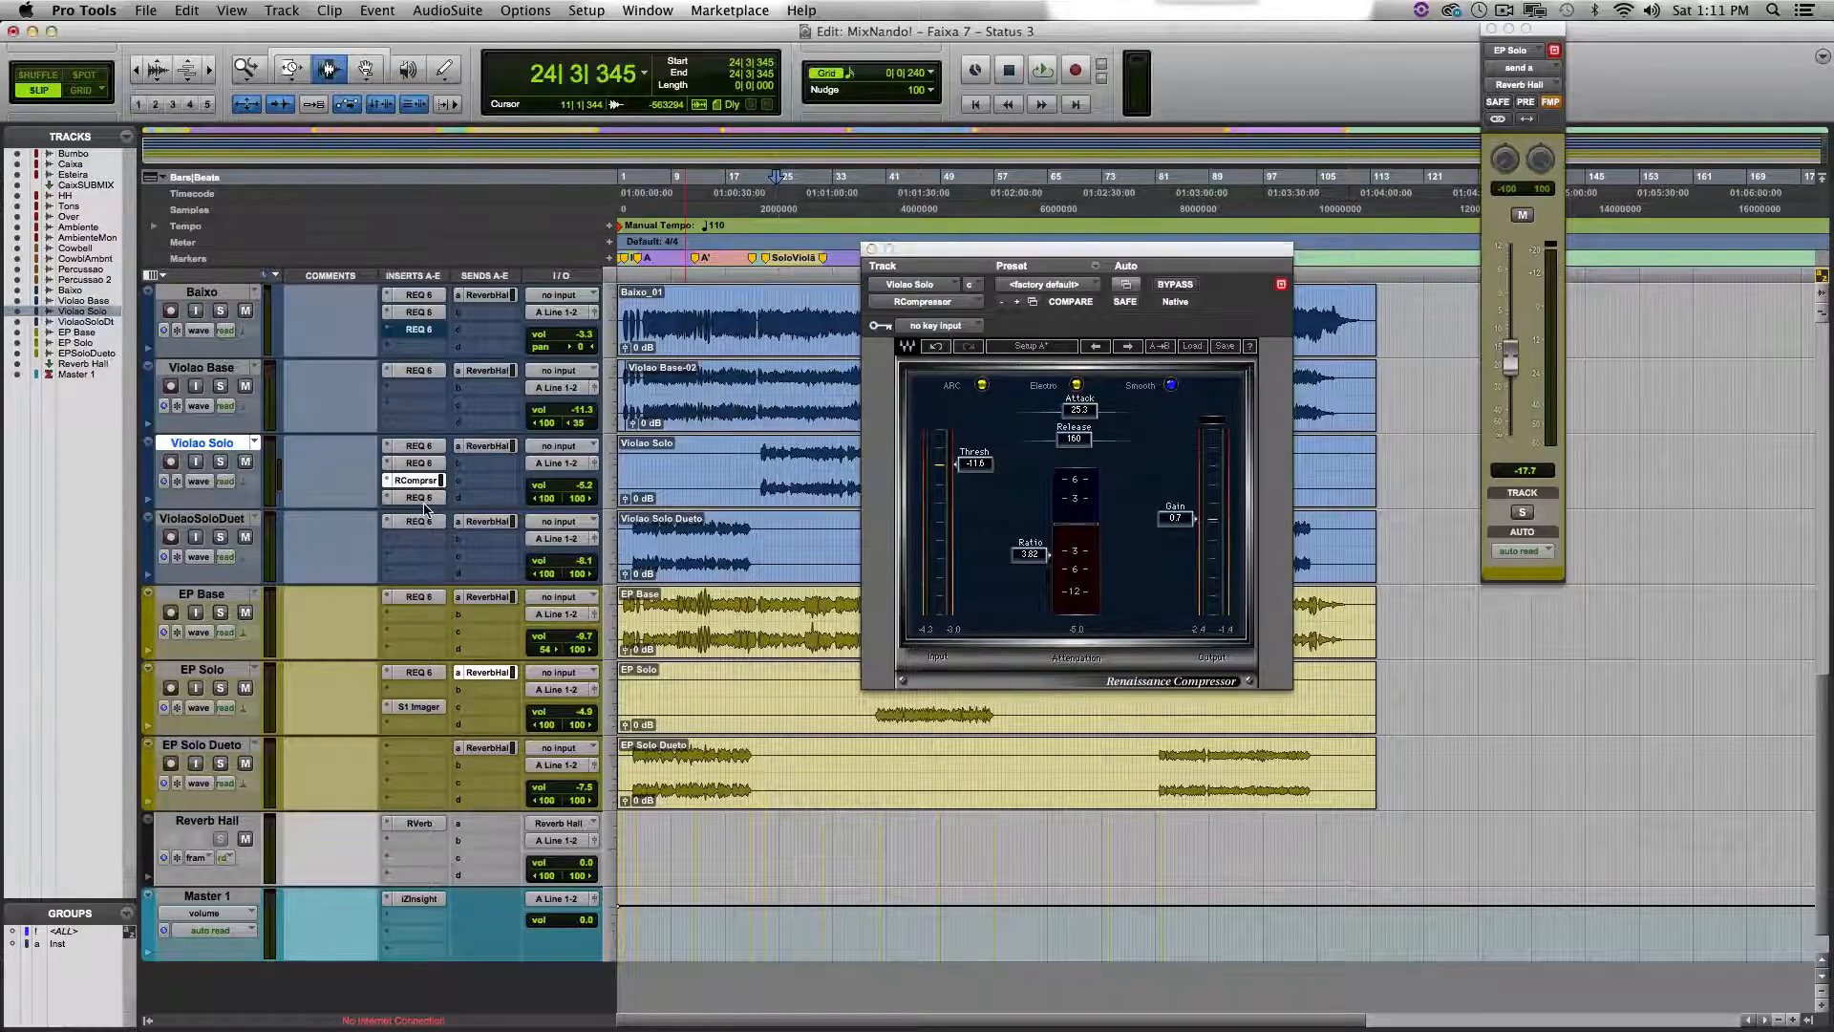
pyautogui.click(420, 498)
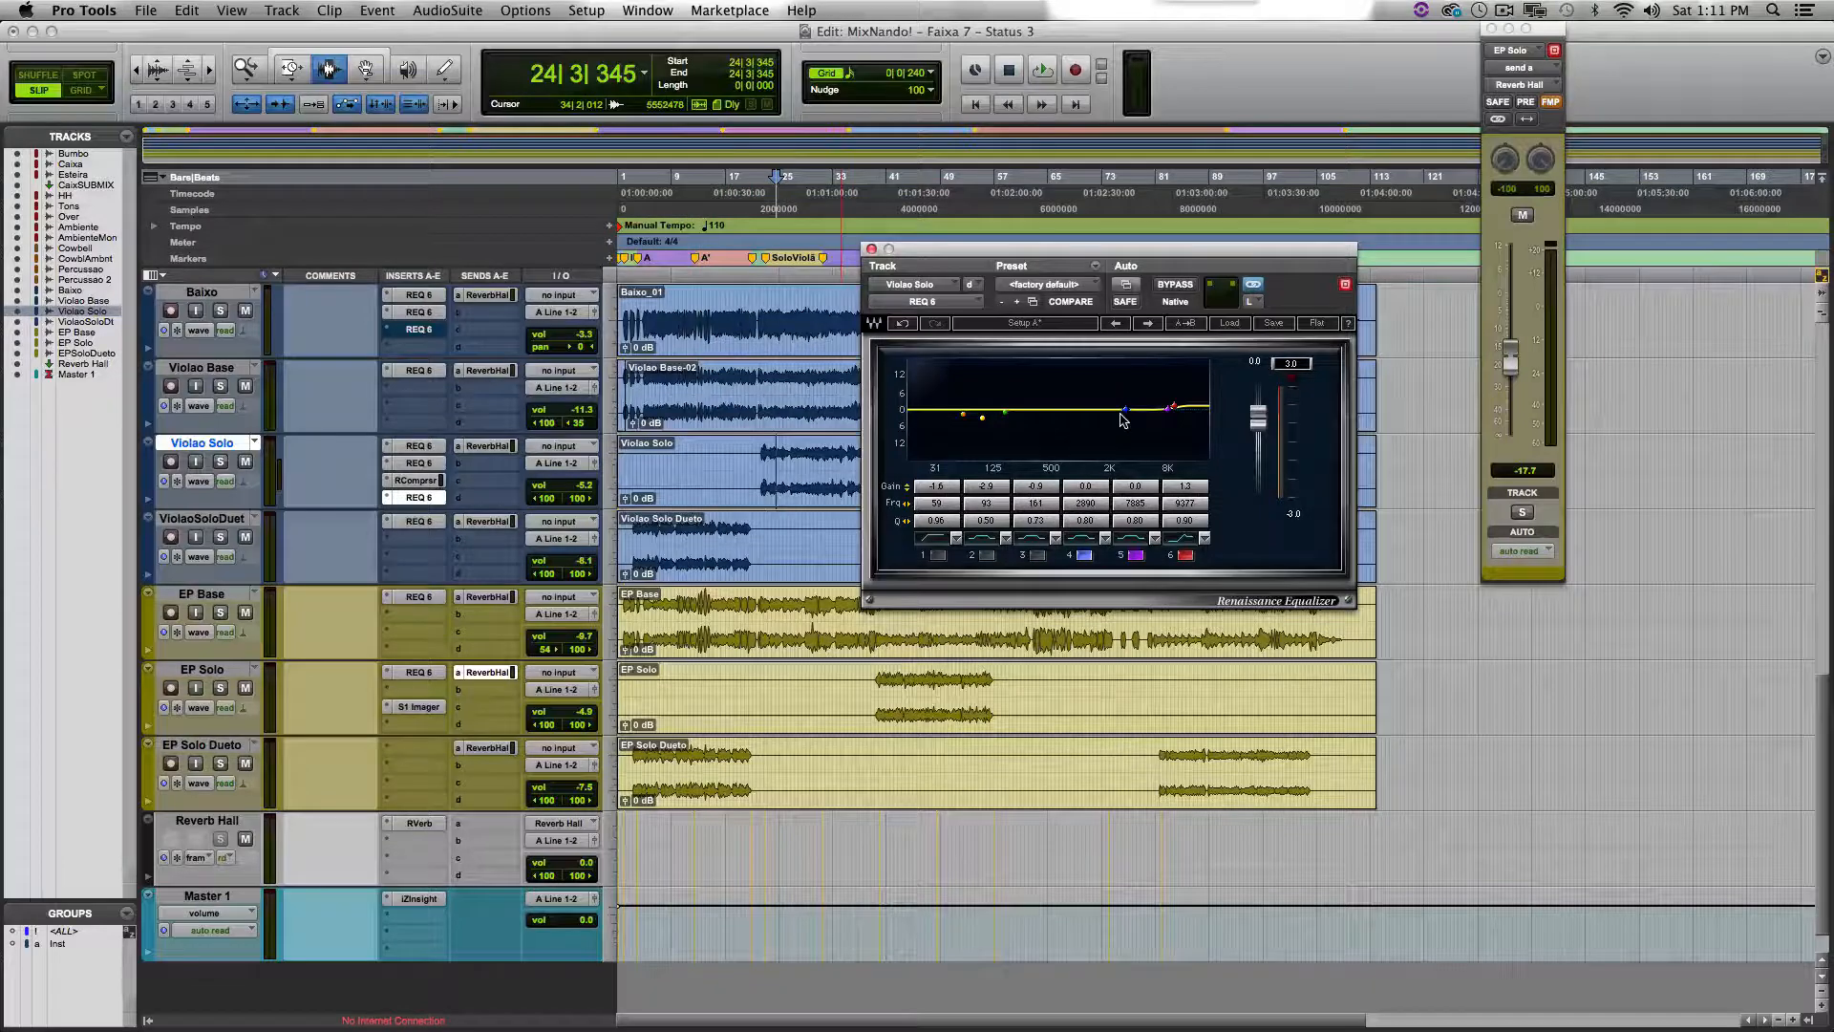
pyautogui.click(426, 484)
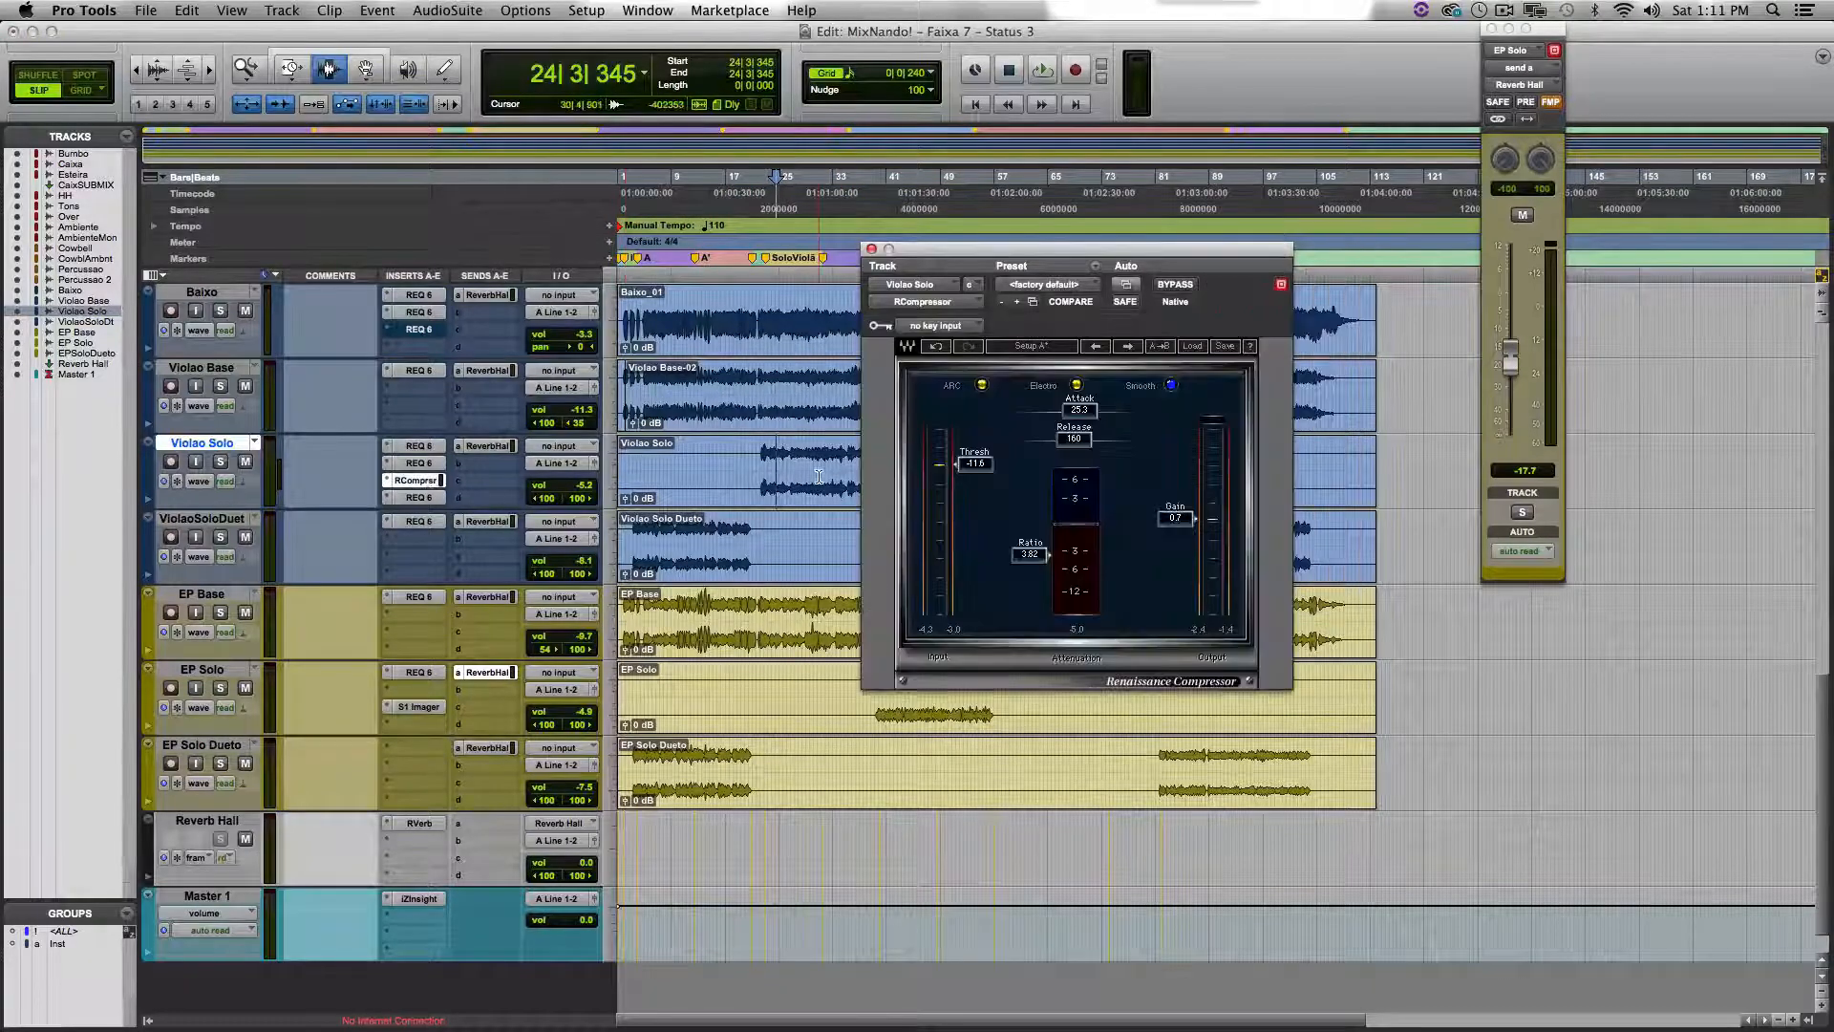
pyautogui.click(413, 497)
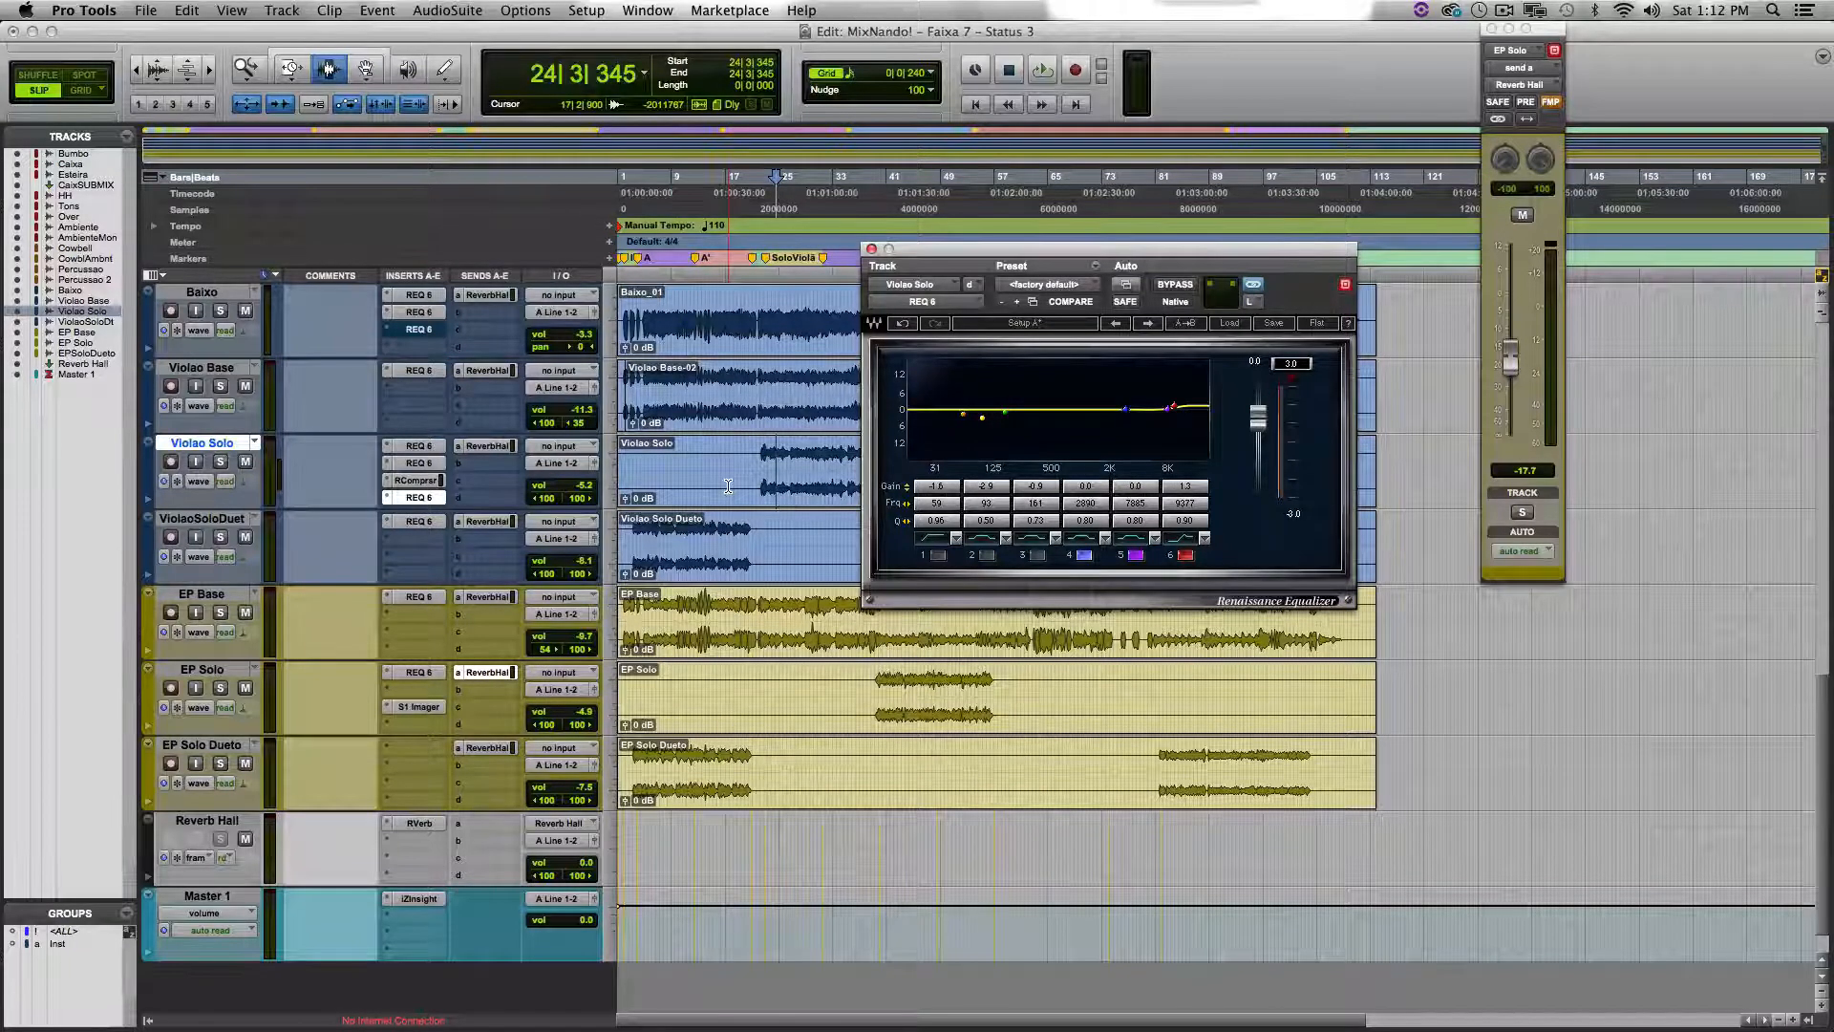
pyautogui.click(428, 484)
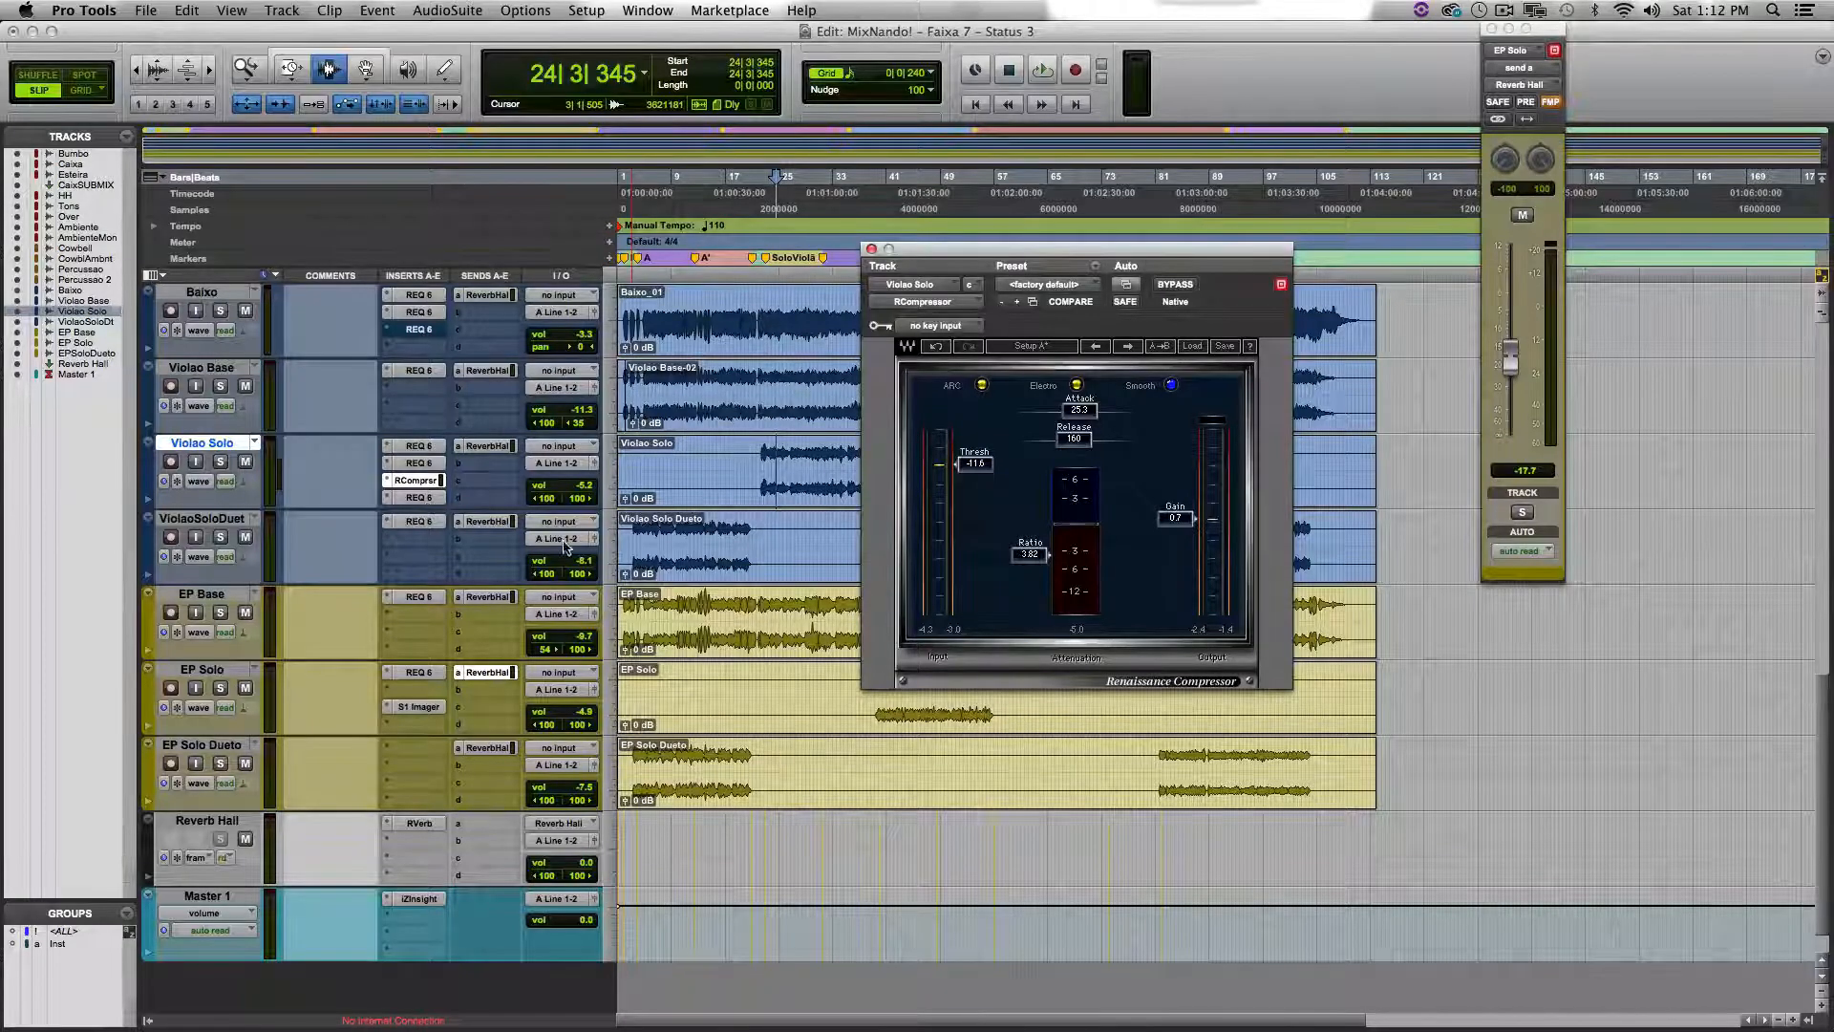
pyautogui.click(870, 250)
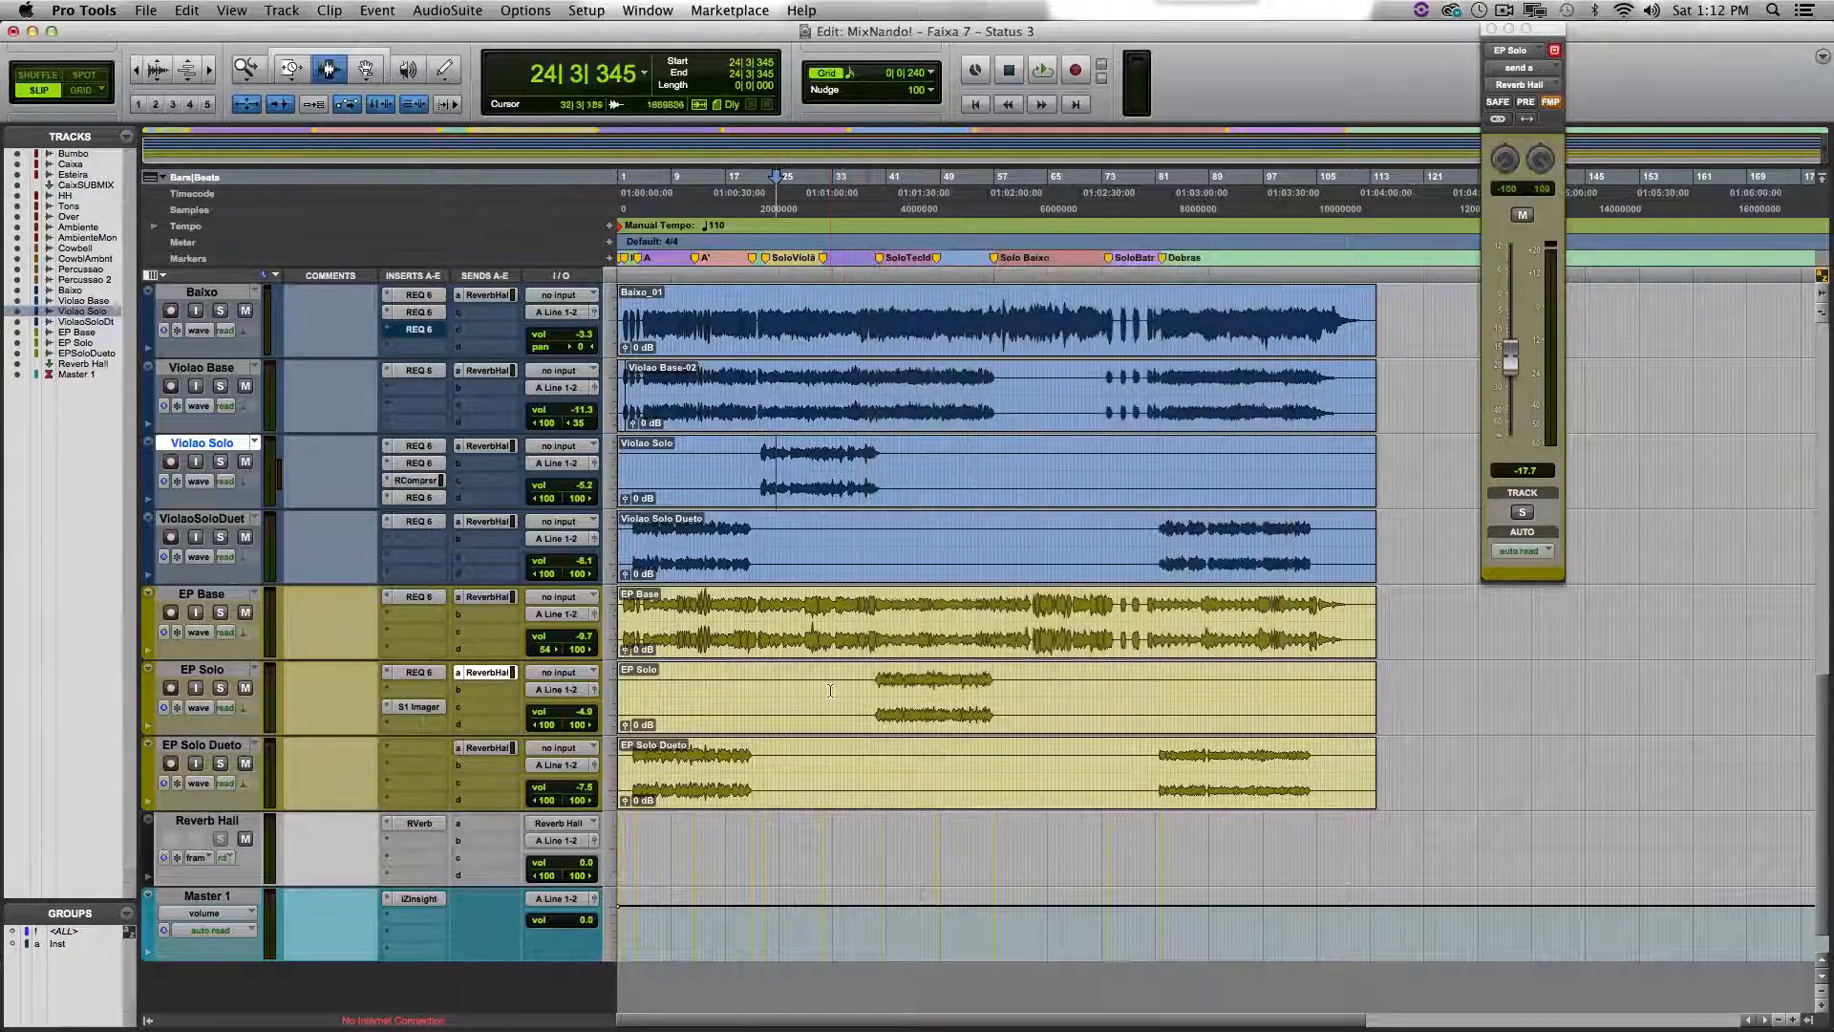
# Step: Examine EP Solo's REQ 6 equalizer alongside the EP Solo, ViolaoSoloDuet and Violao Solo clips, and close the plug-in window
pyautogui.click(881, 682)
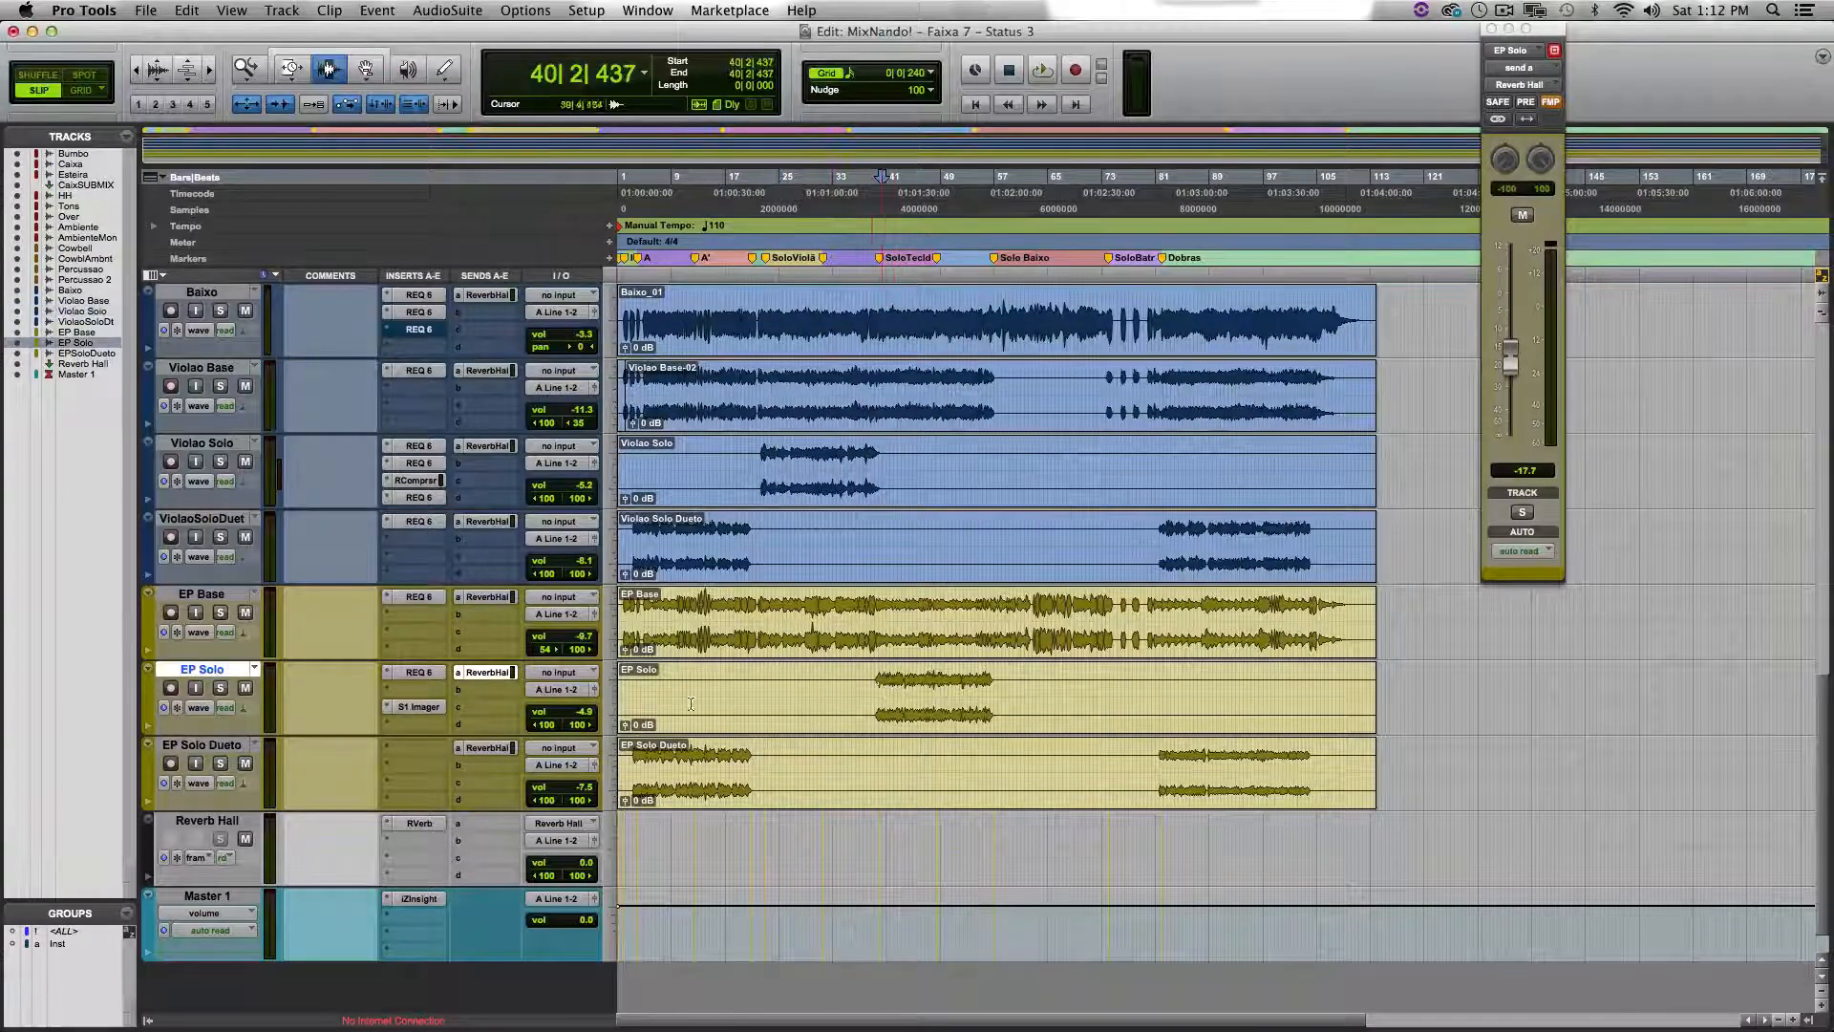
pyautogui.click(415, 674)
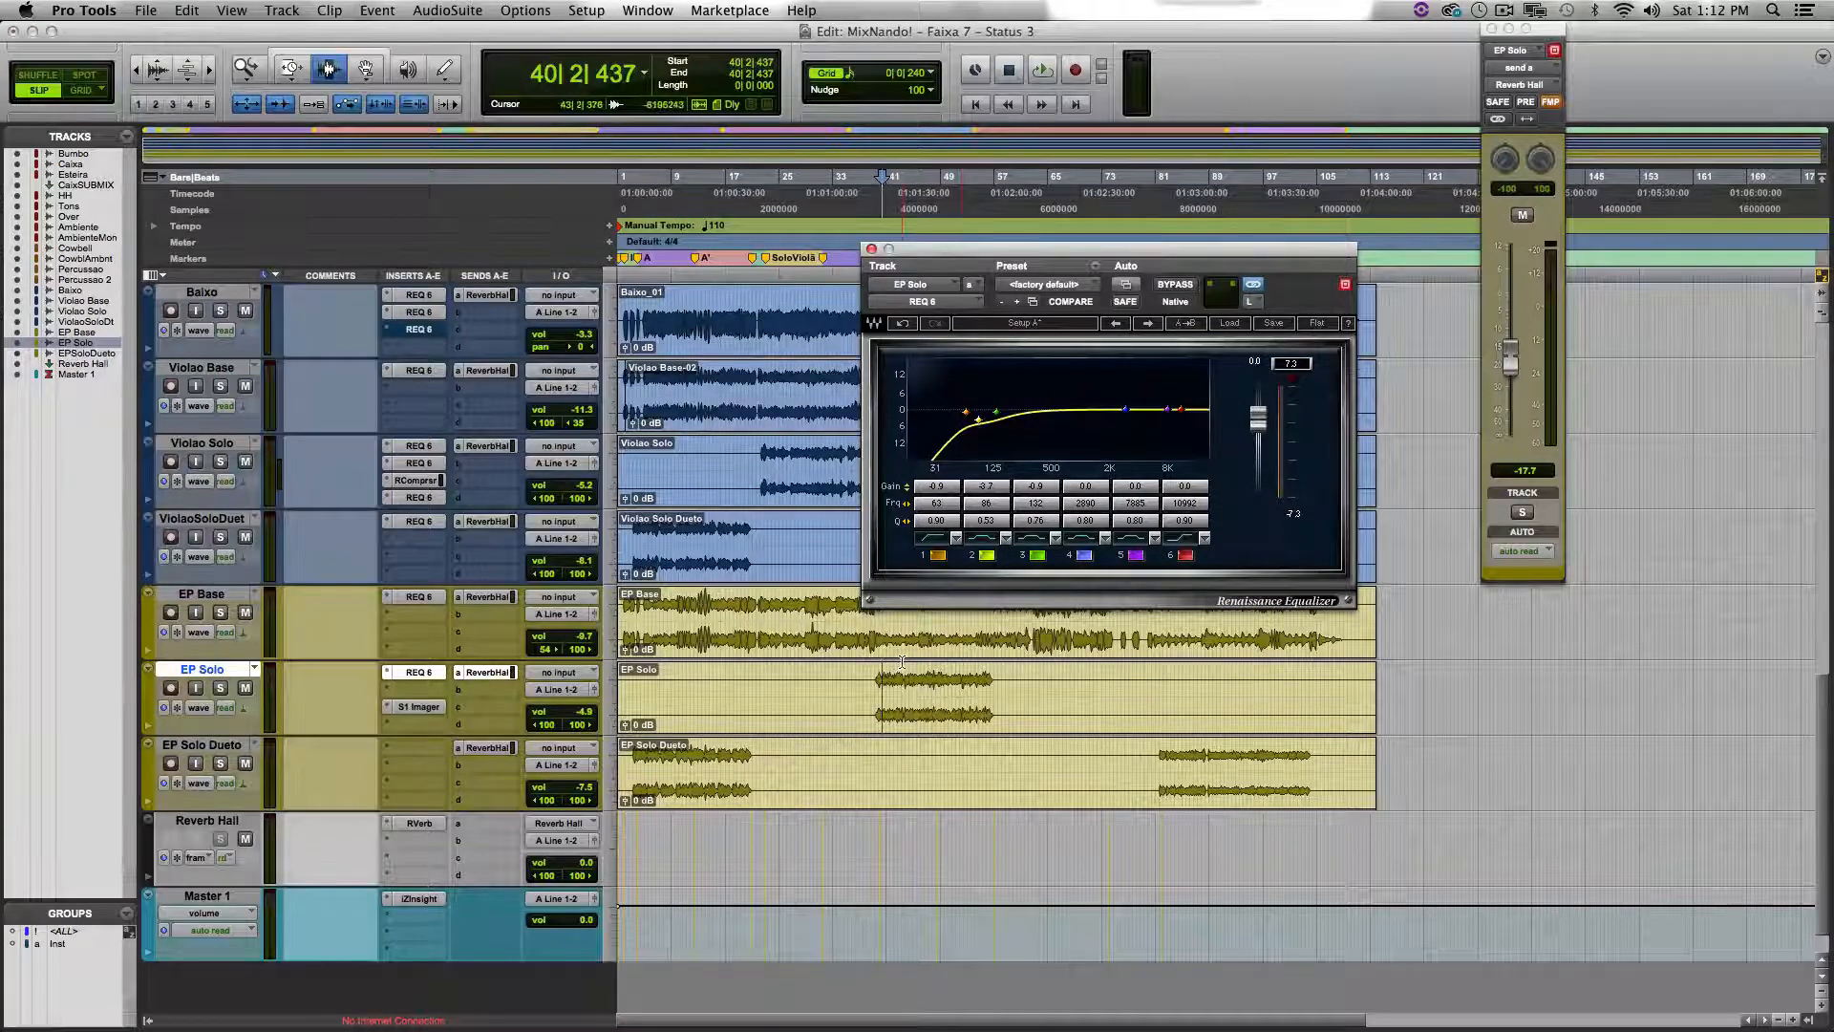
pyautogui.click(653, 557)
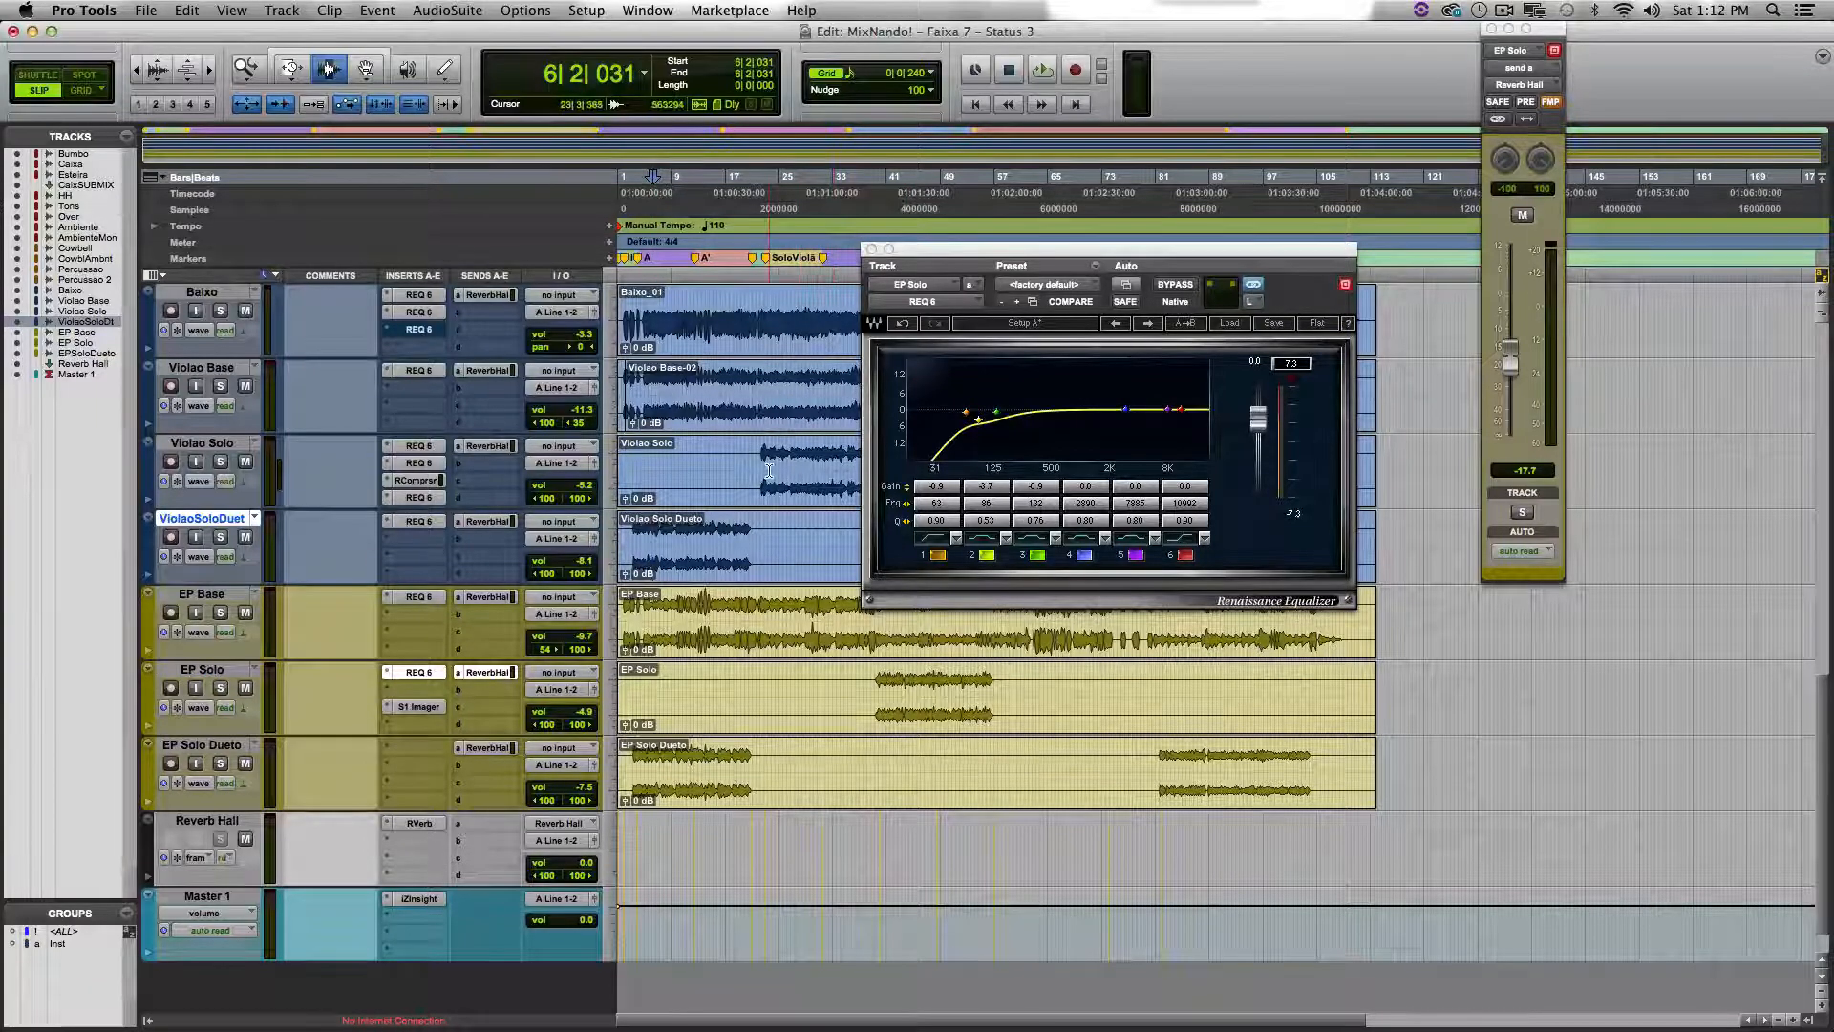
pyautogui.moveTo(769, 470); pyautogui.dragTo(838, 489)
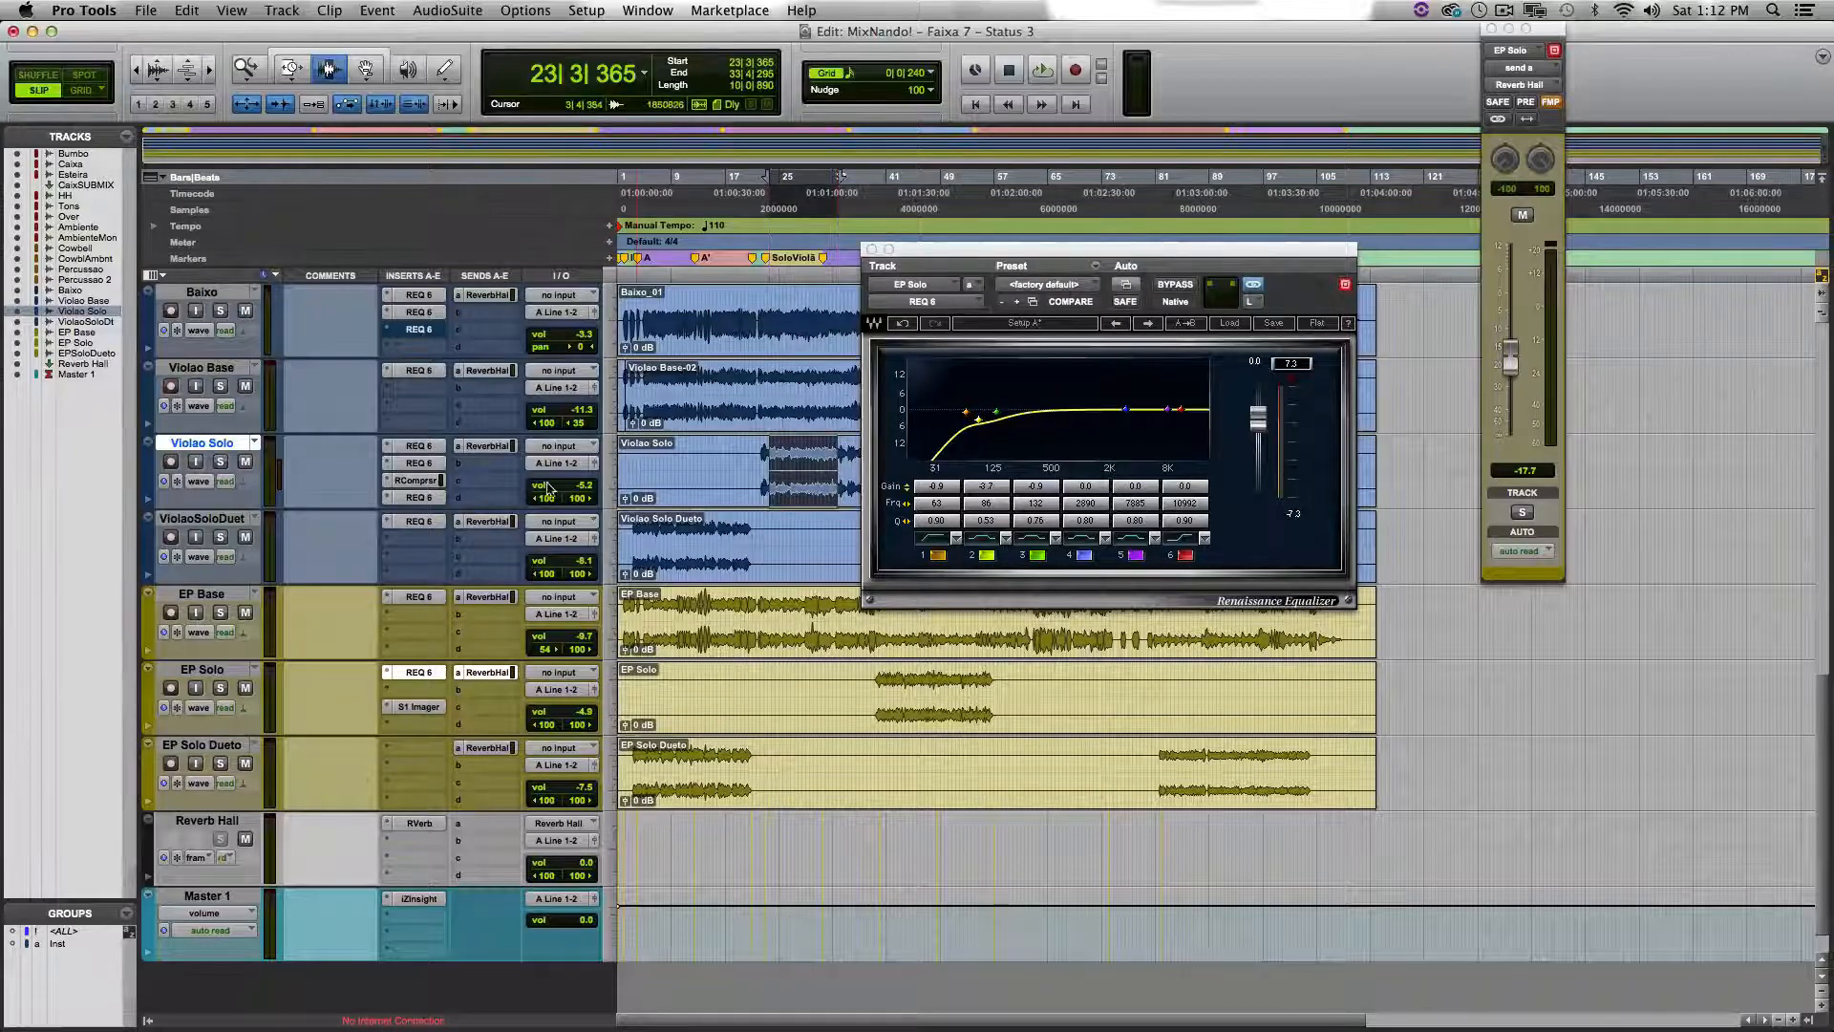
pyautogui.click(911, 707)
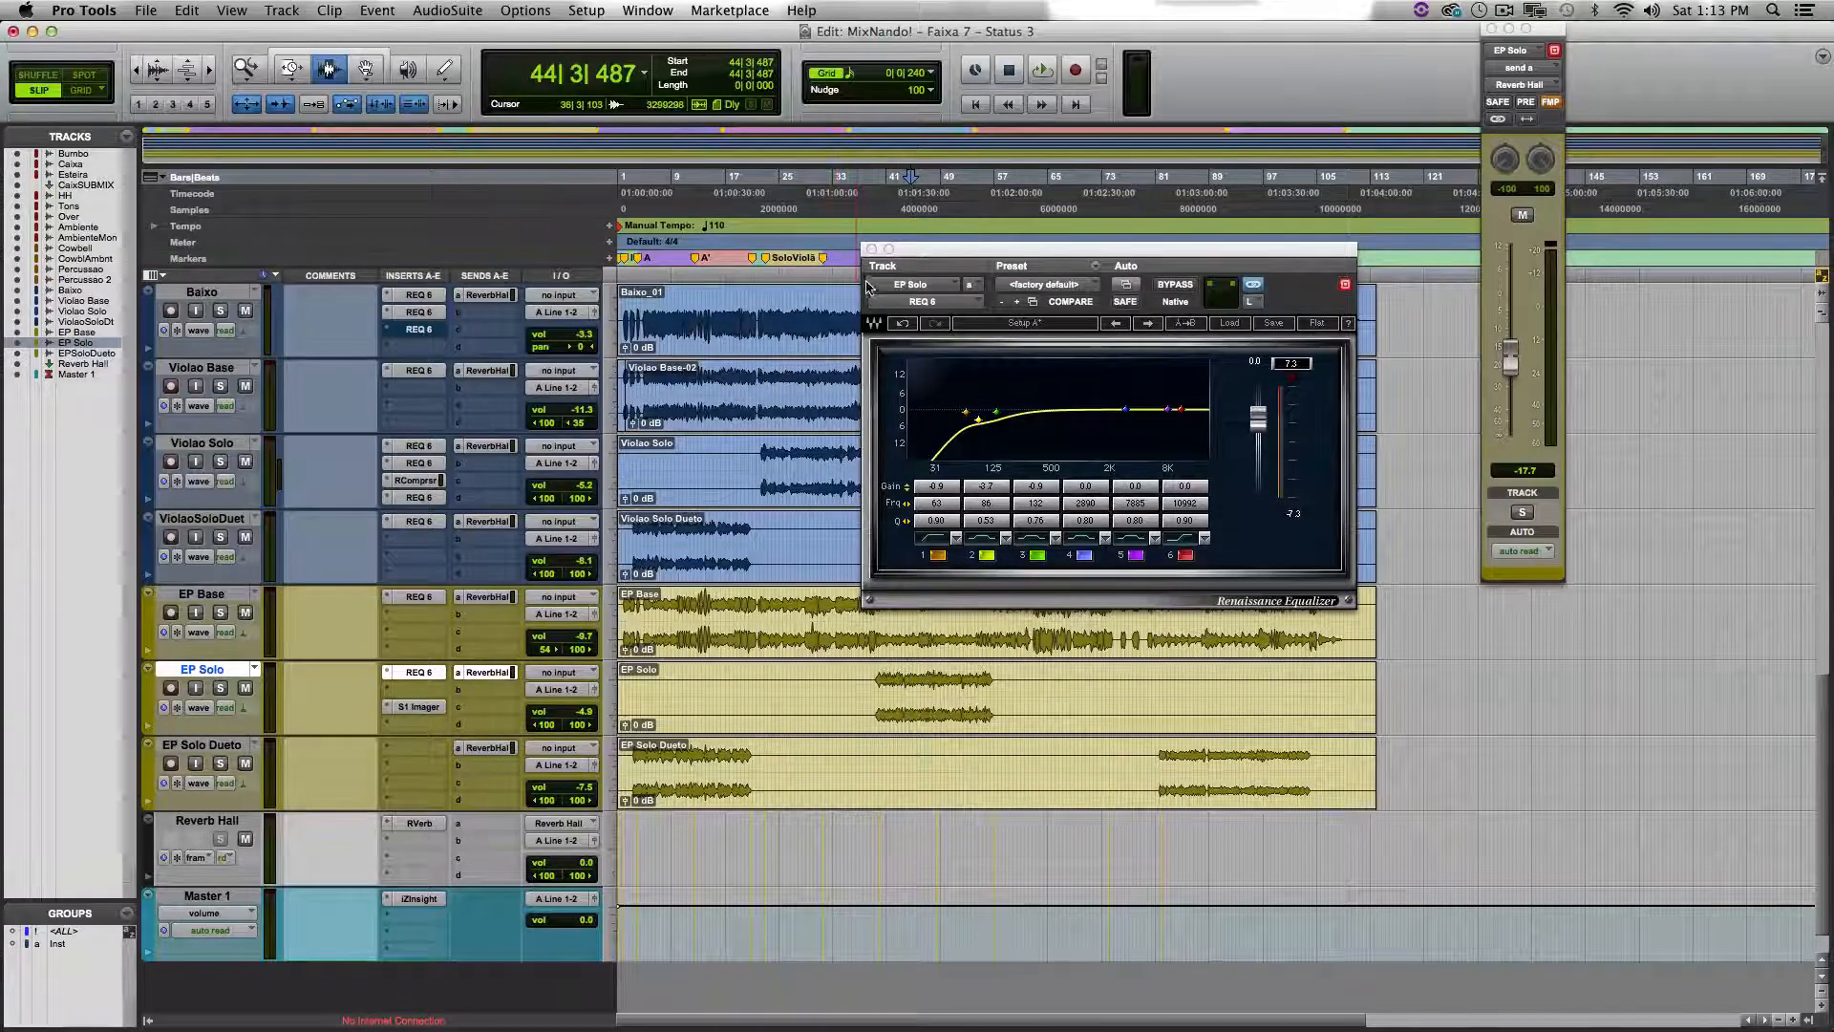
pyautogui.click(871, 249)
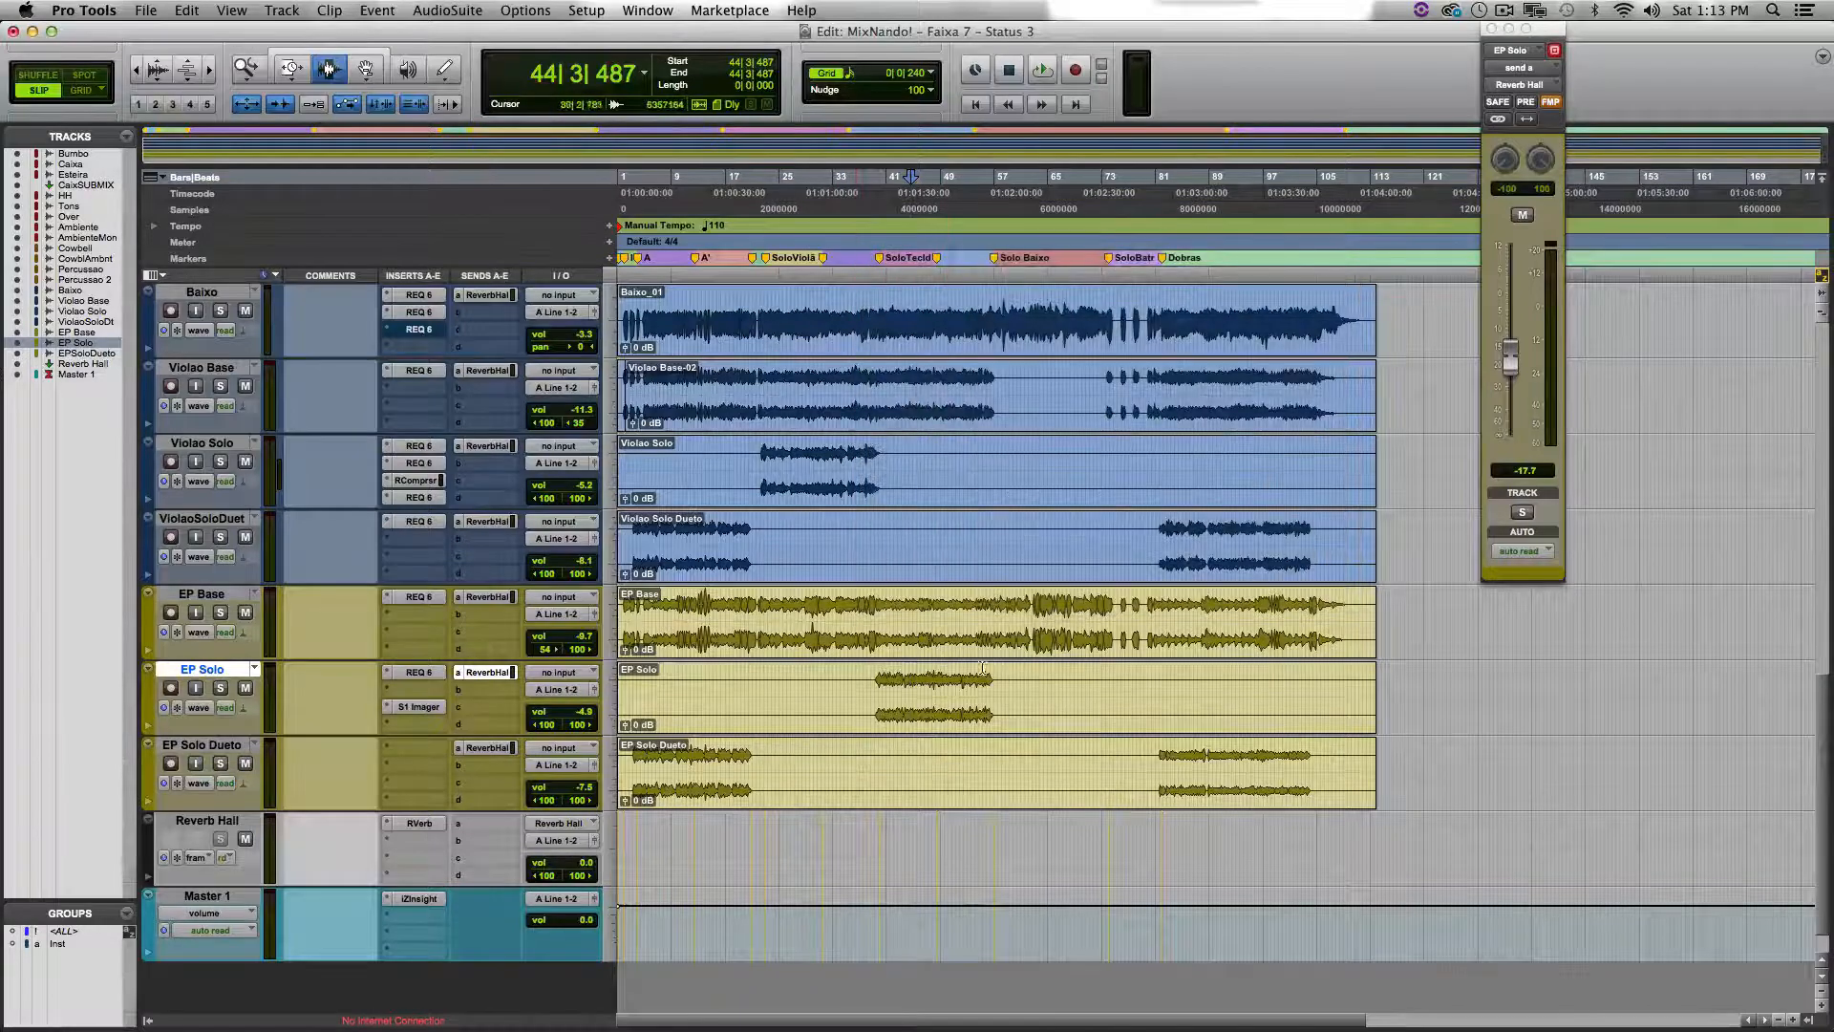
# Step: Check Baixo's volume automation around bar 60, select its solo from about bar 59 to bar 69, and place the edit cursor near bar 34
pyautogui.scroll(1, 1044, 676)
pyautogui.scroll(2, 1044, 675)
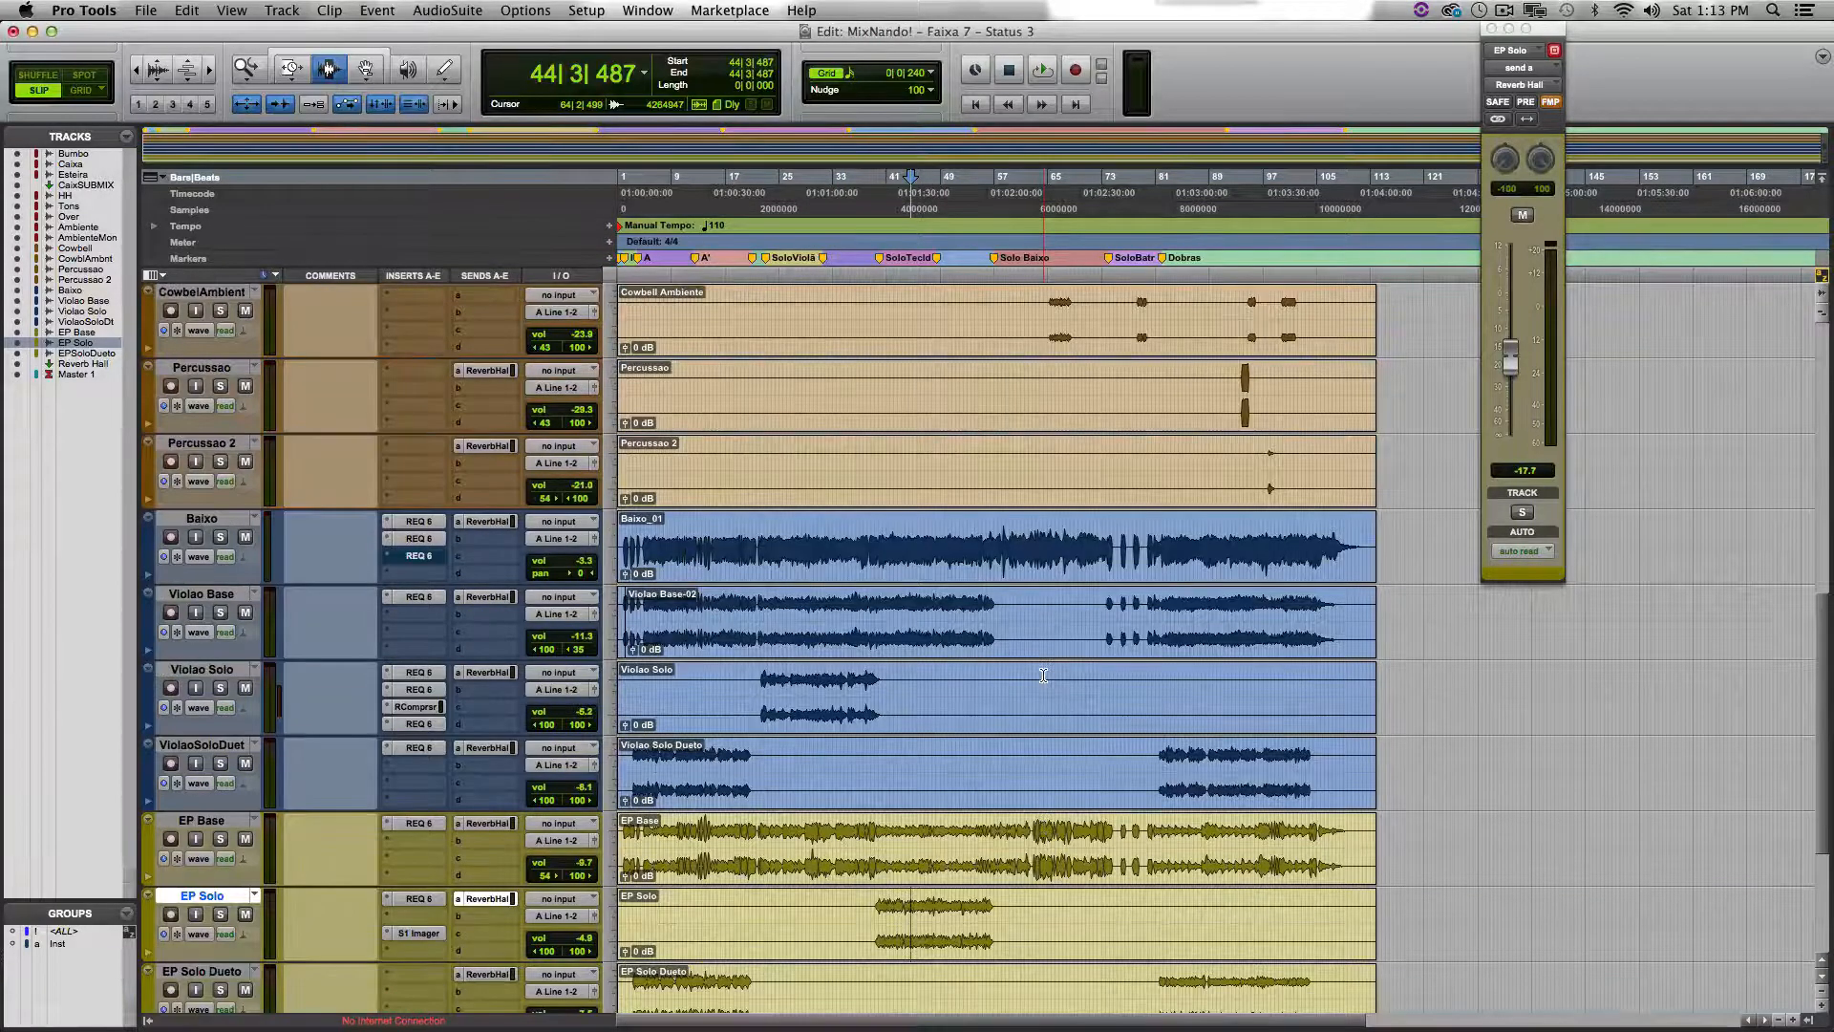
pyautogui.click(1018, 540)
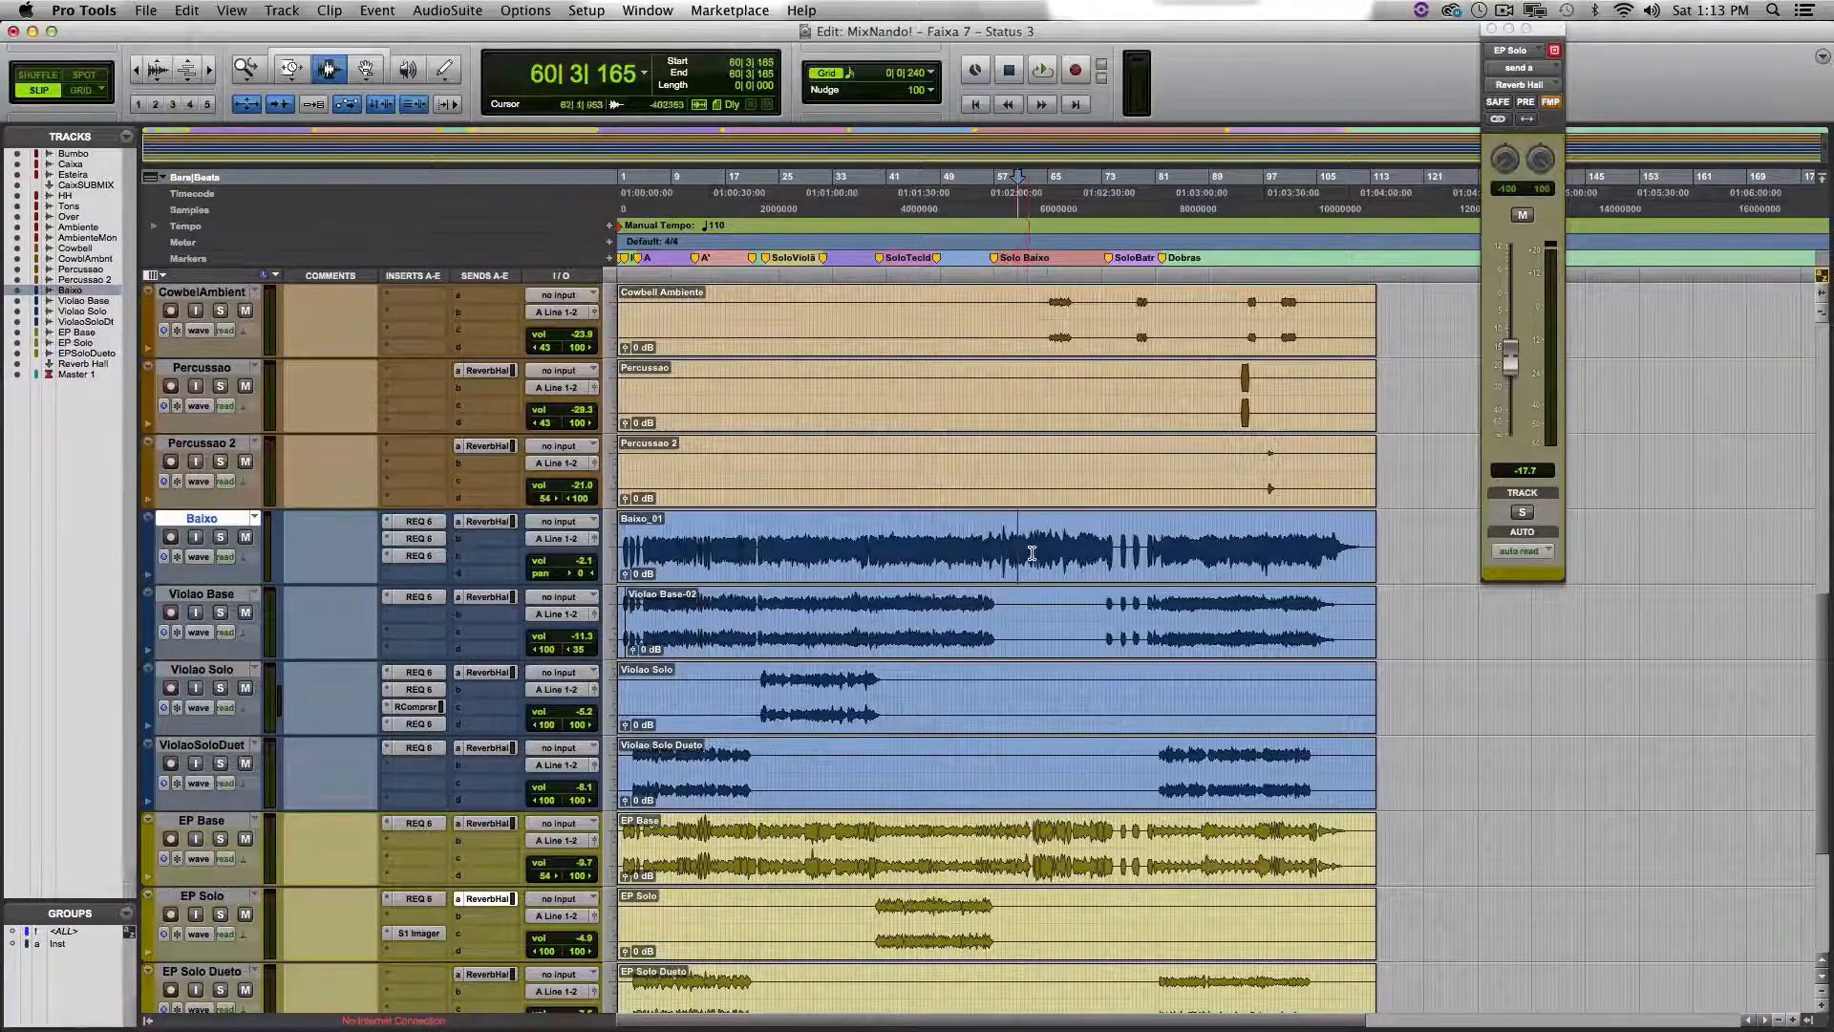
pyautogui.hotkey('ctrl', '-')
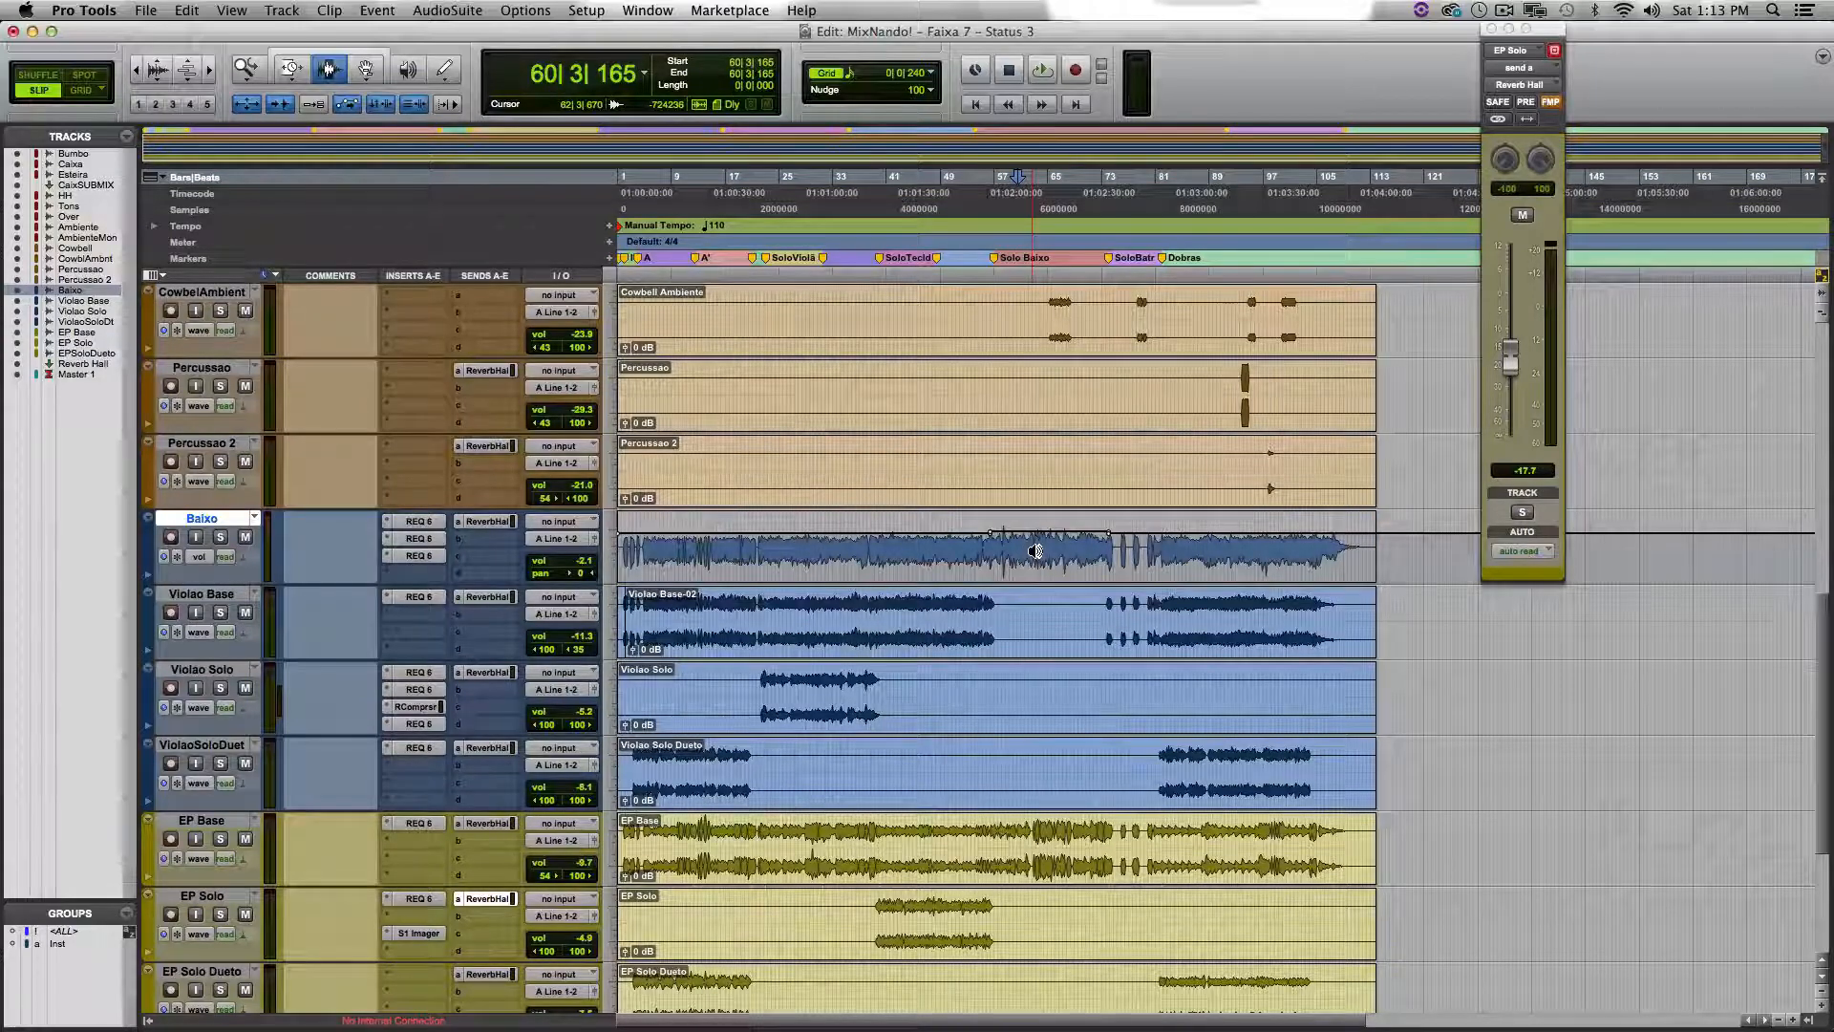
pyautogui.hotkey('ctrl', '-')
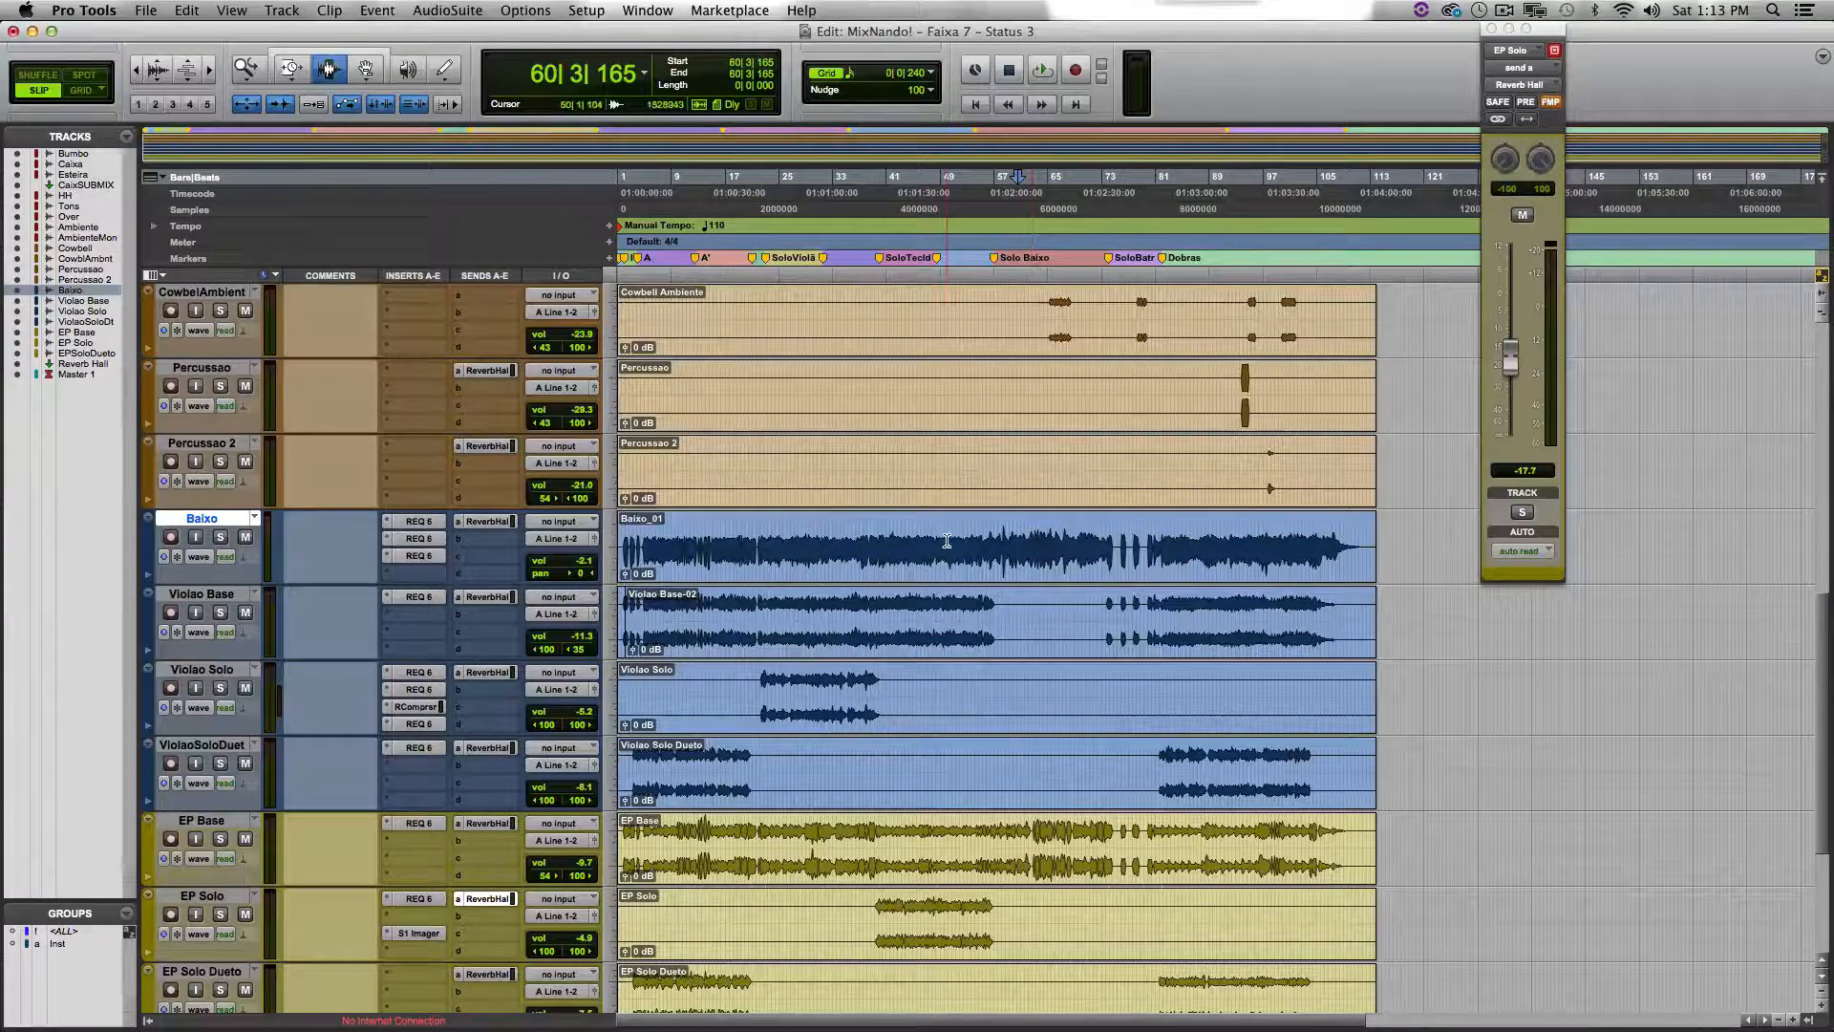
pyautogui.moveTo(1006, 554); pyautogui.dragTo(1074, 554)
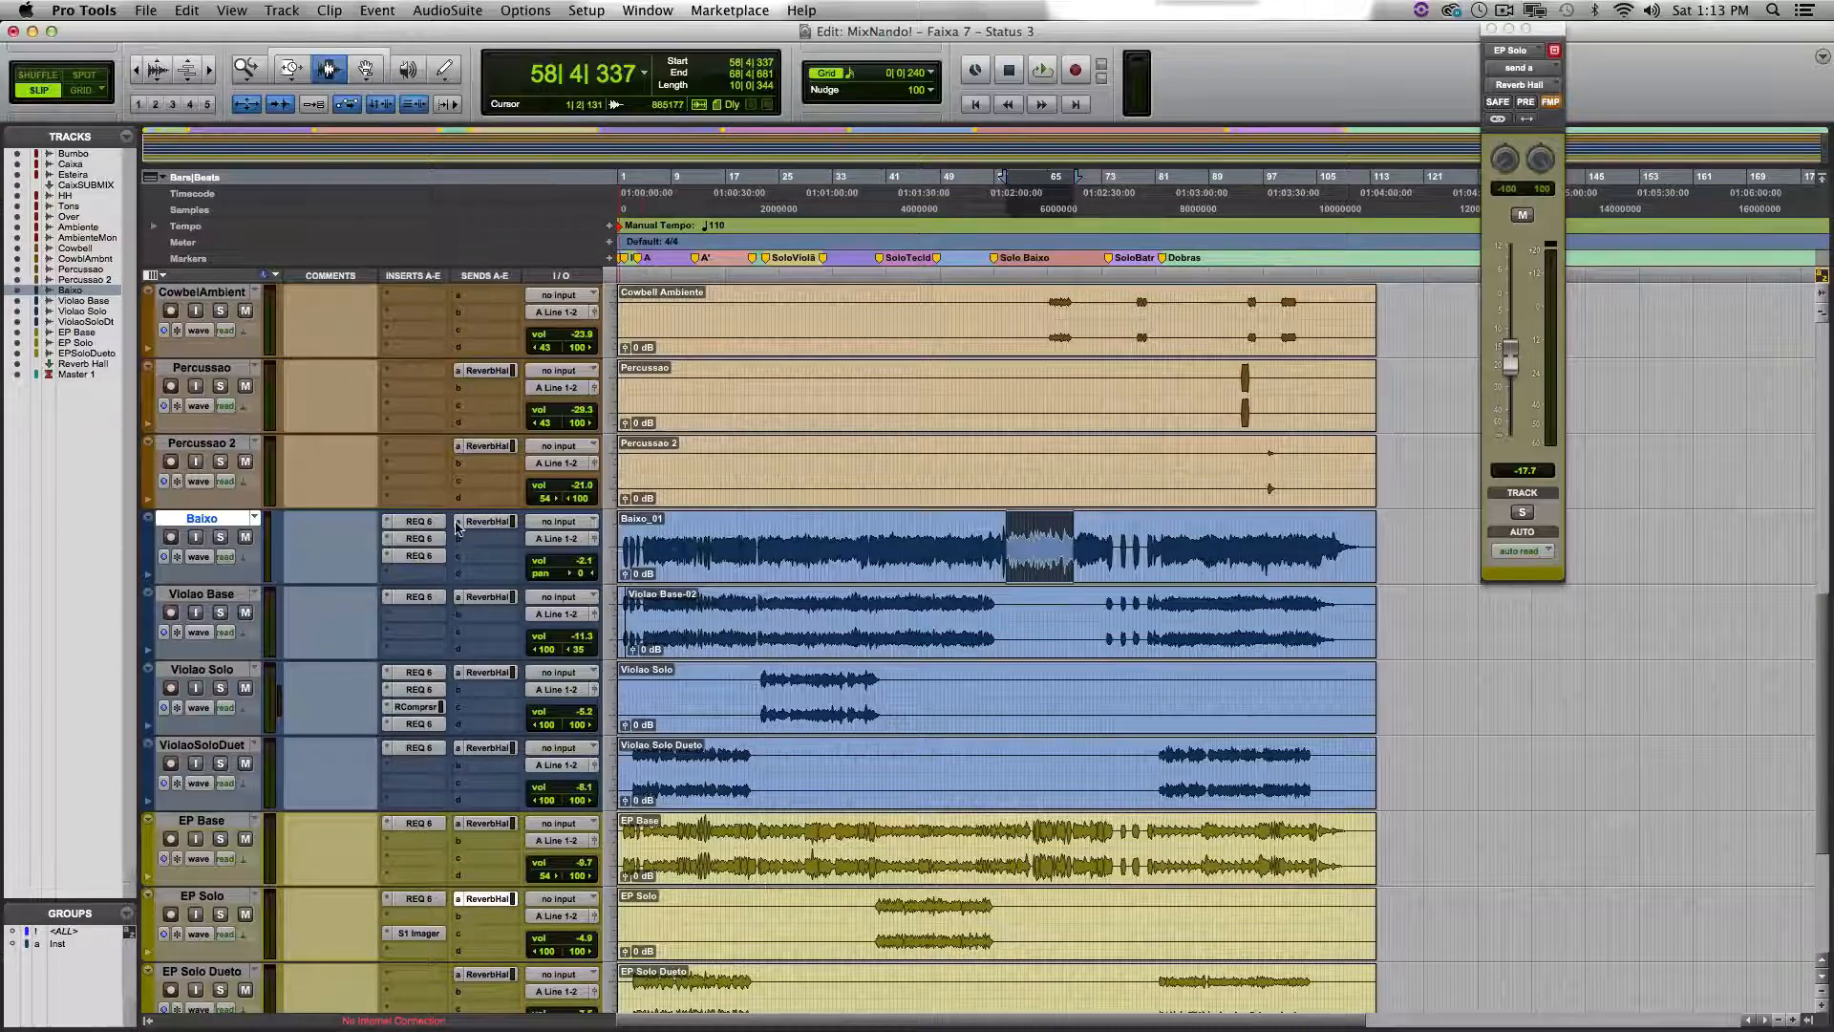
pyautogui.click(840, 538)
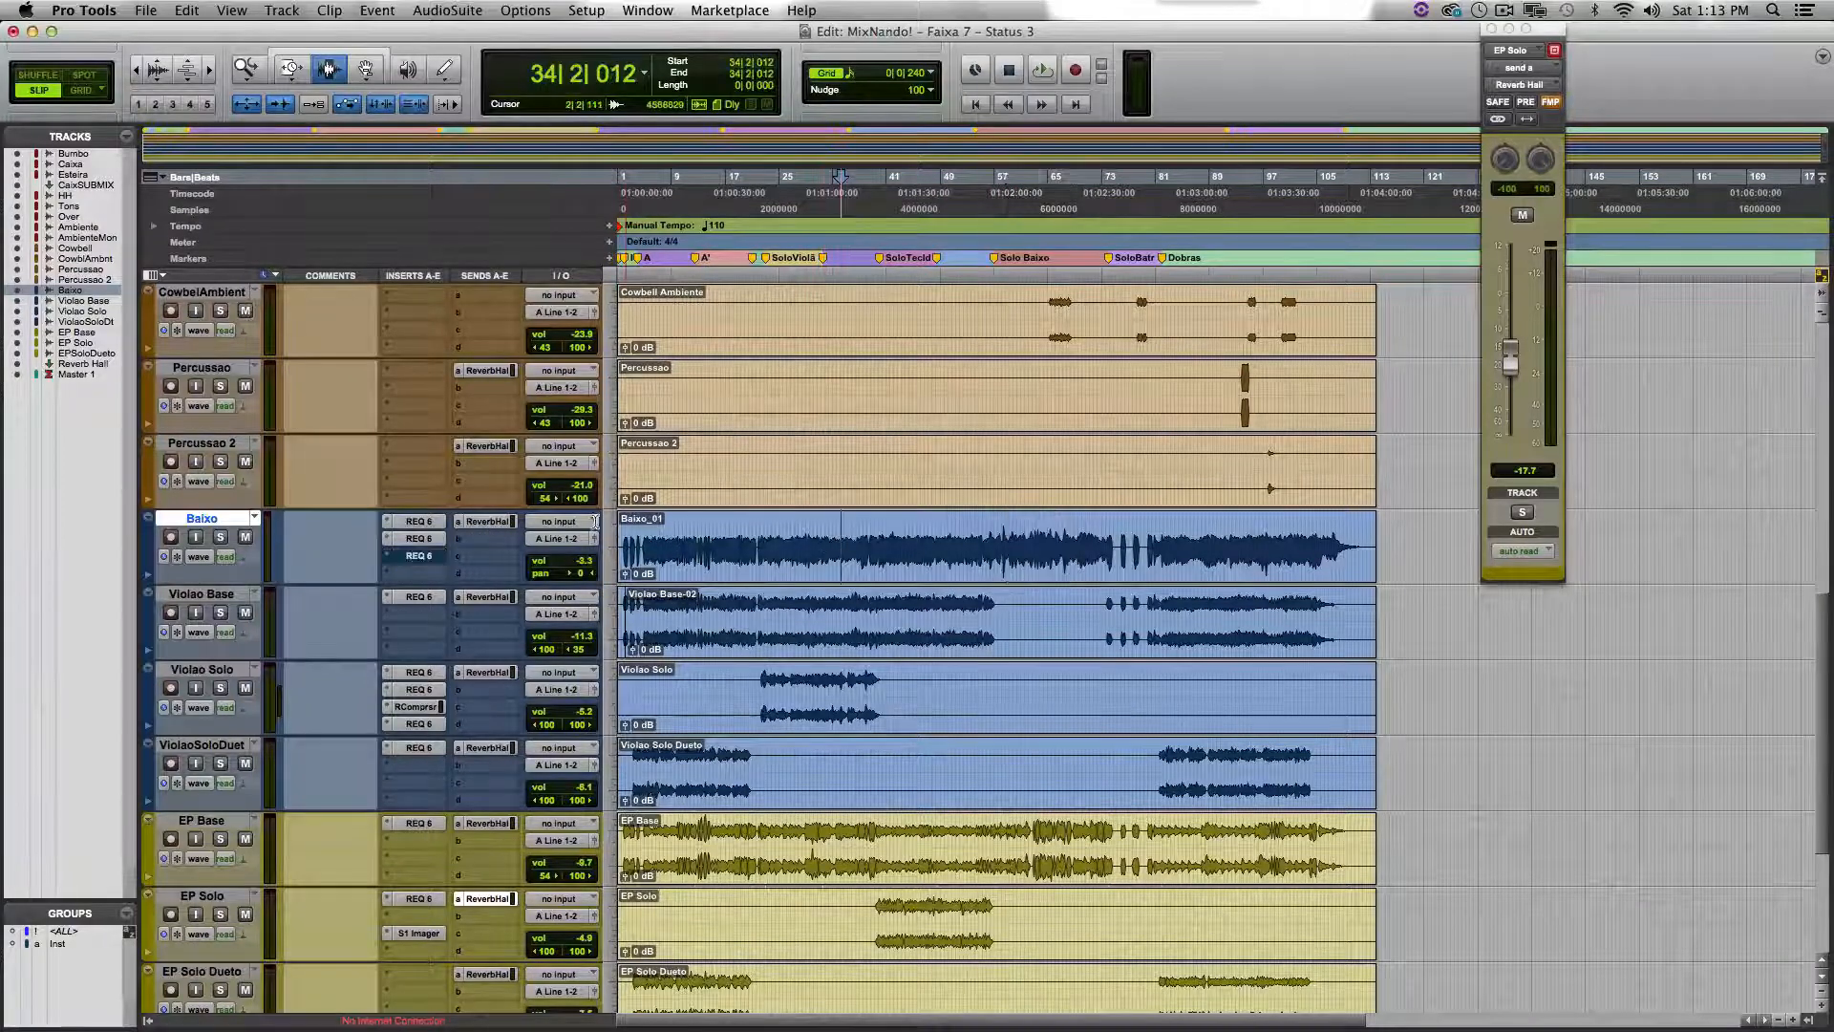
# Step: Review Baixo's Reverb Hall send and third REQ 6 with the edit cursor placed in the bass solo, around bars 60 to 64
pyautogui.click(492, 523)
pyautogui.click(1039, 550)
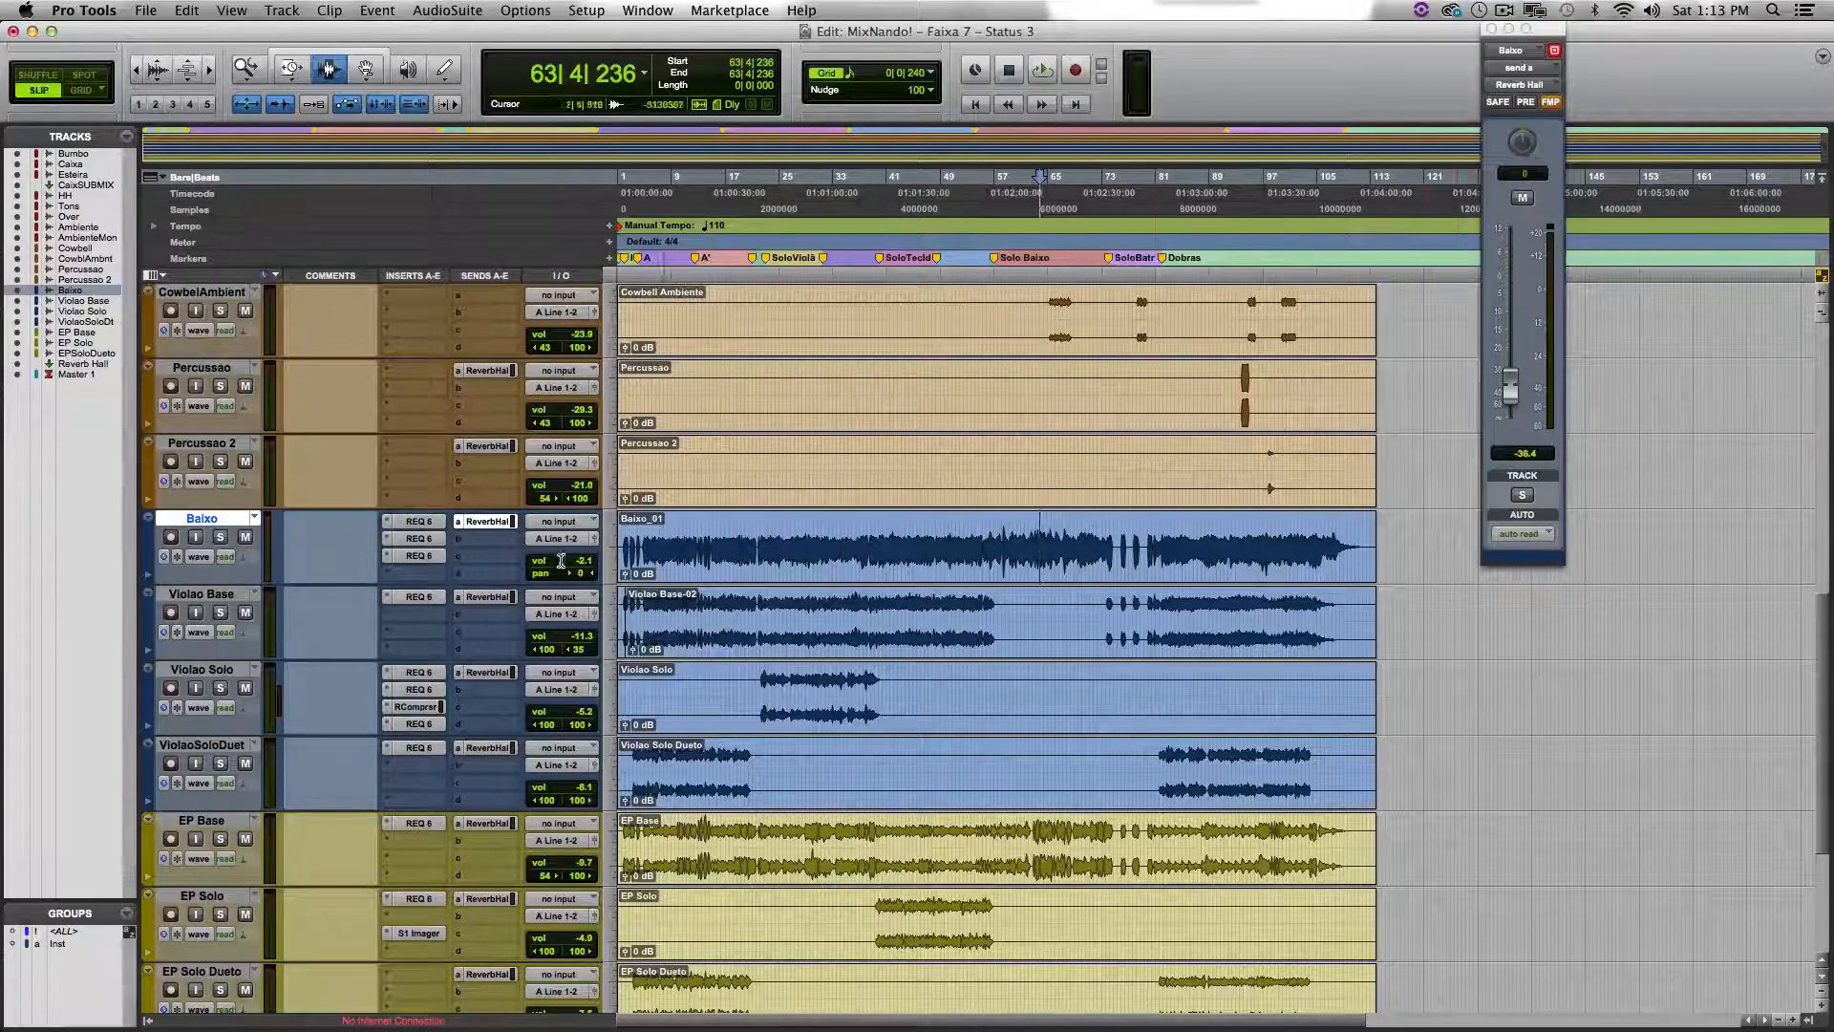
pyautogui.click(418, 556)
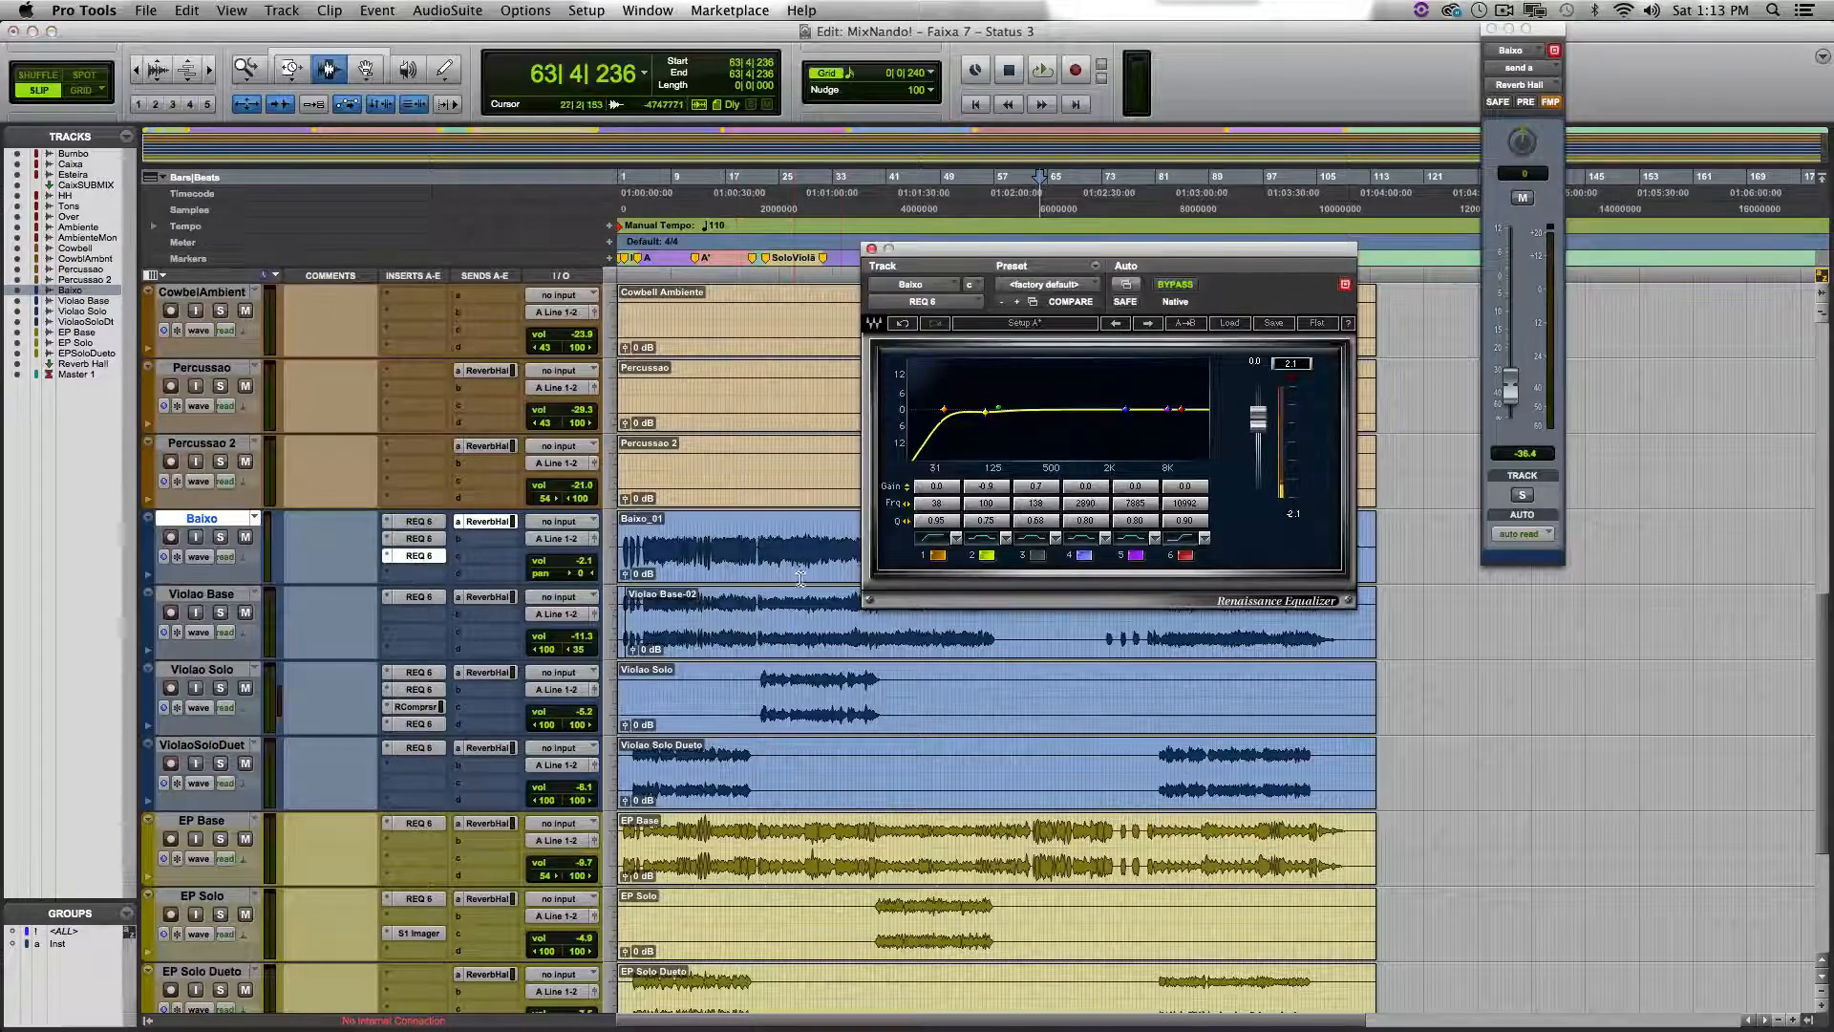
pyautogui.scroll(3, 800, 686)
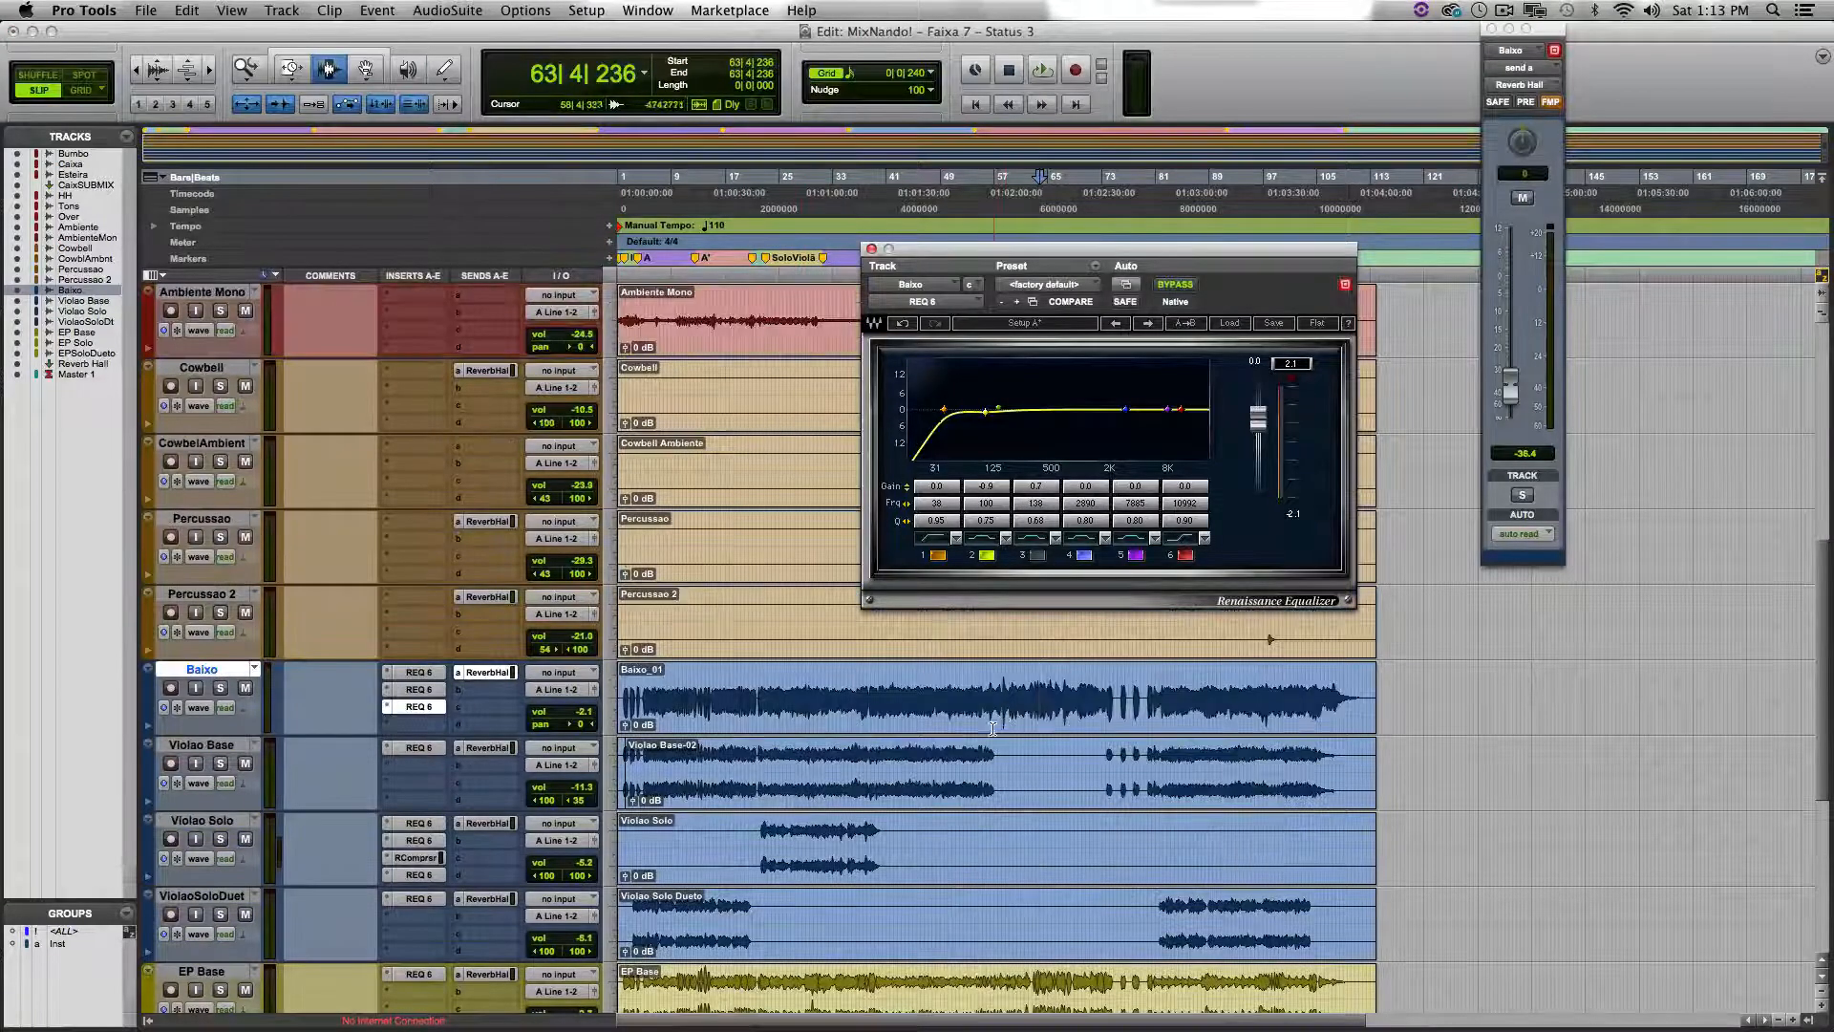
pyautogui.click(1014, 704)
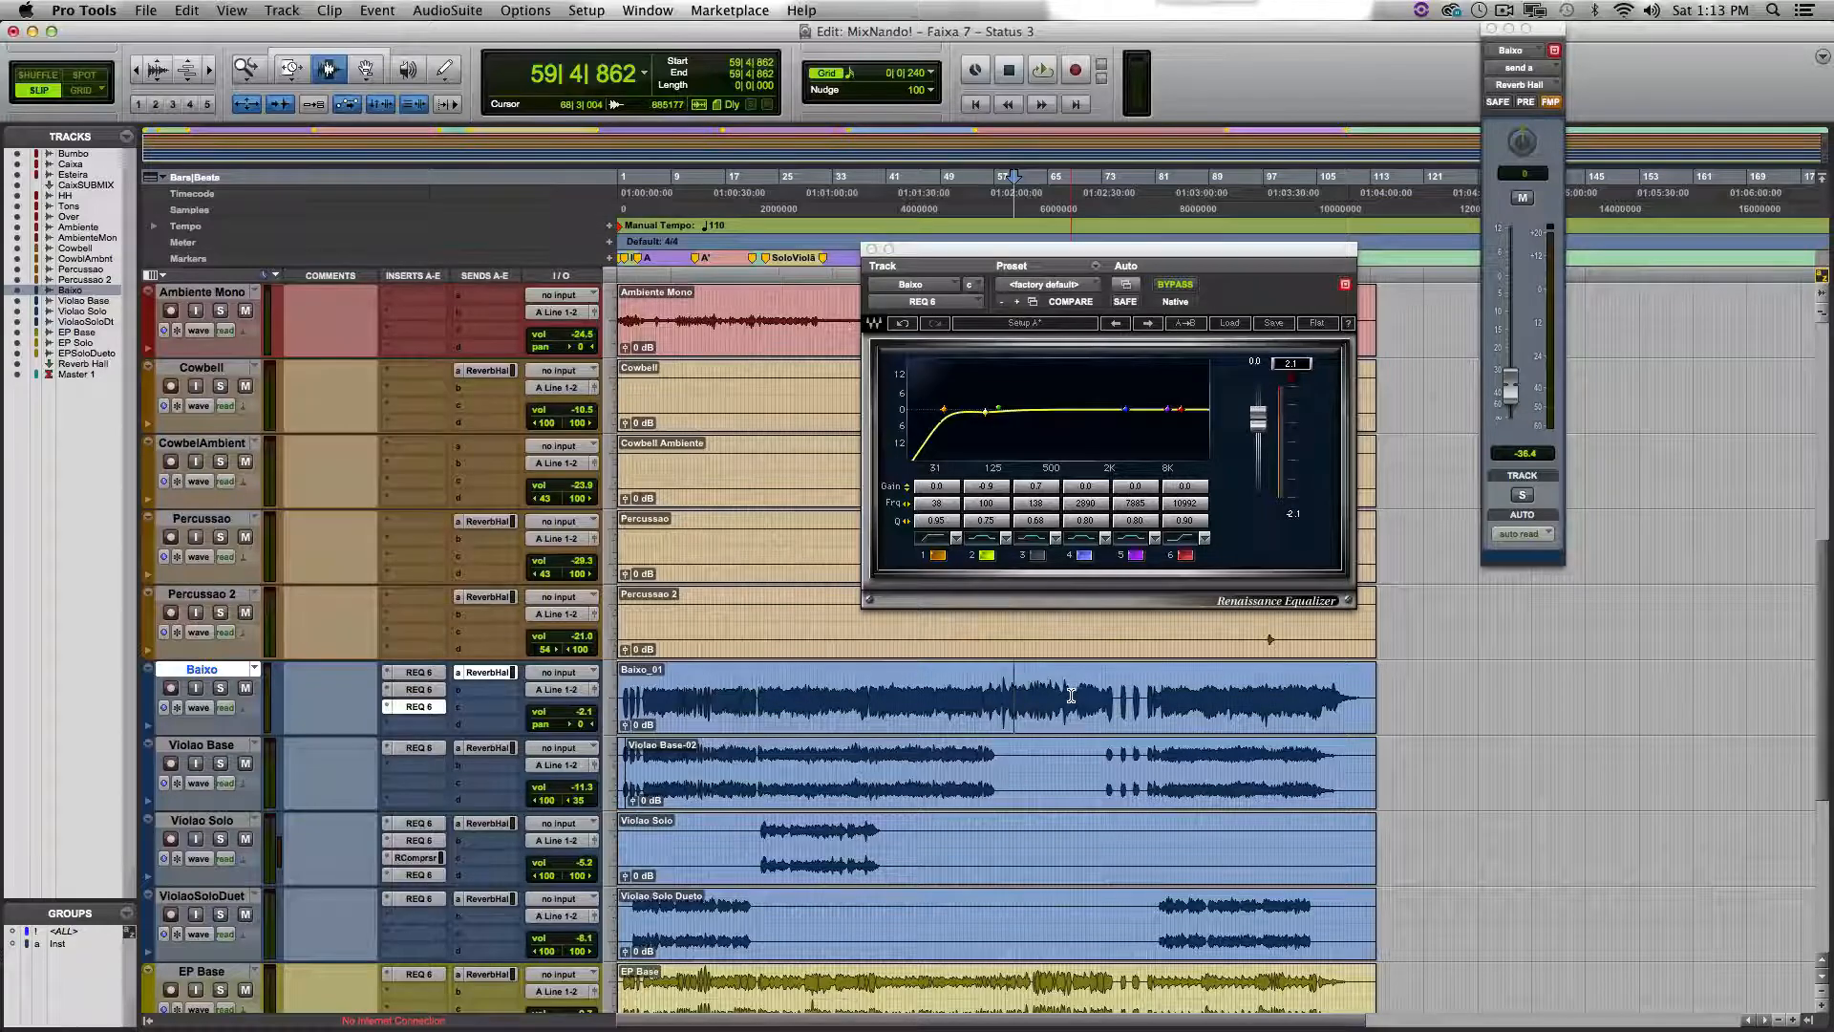
# Step: Place the edit cursor around bar 40 of Baixo and examine its three REQ 6 equalizers in order
pyautogui.click(885, 691)
pyautogui.click(420, 674)
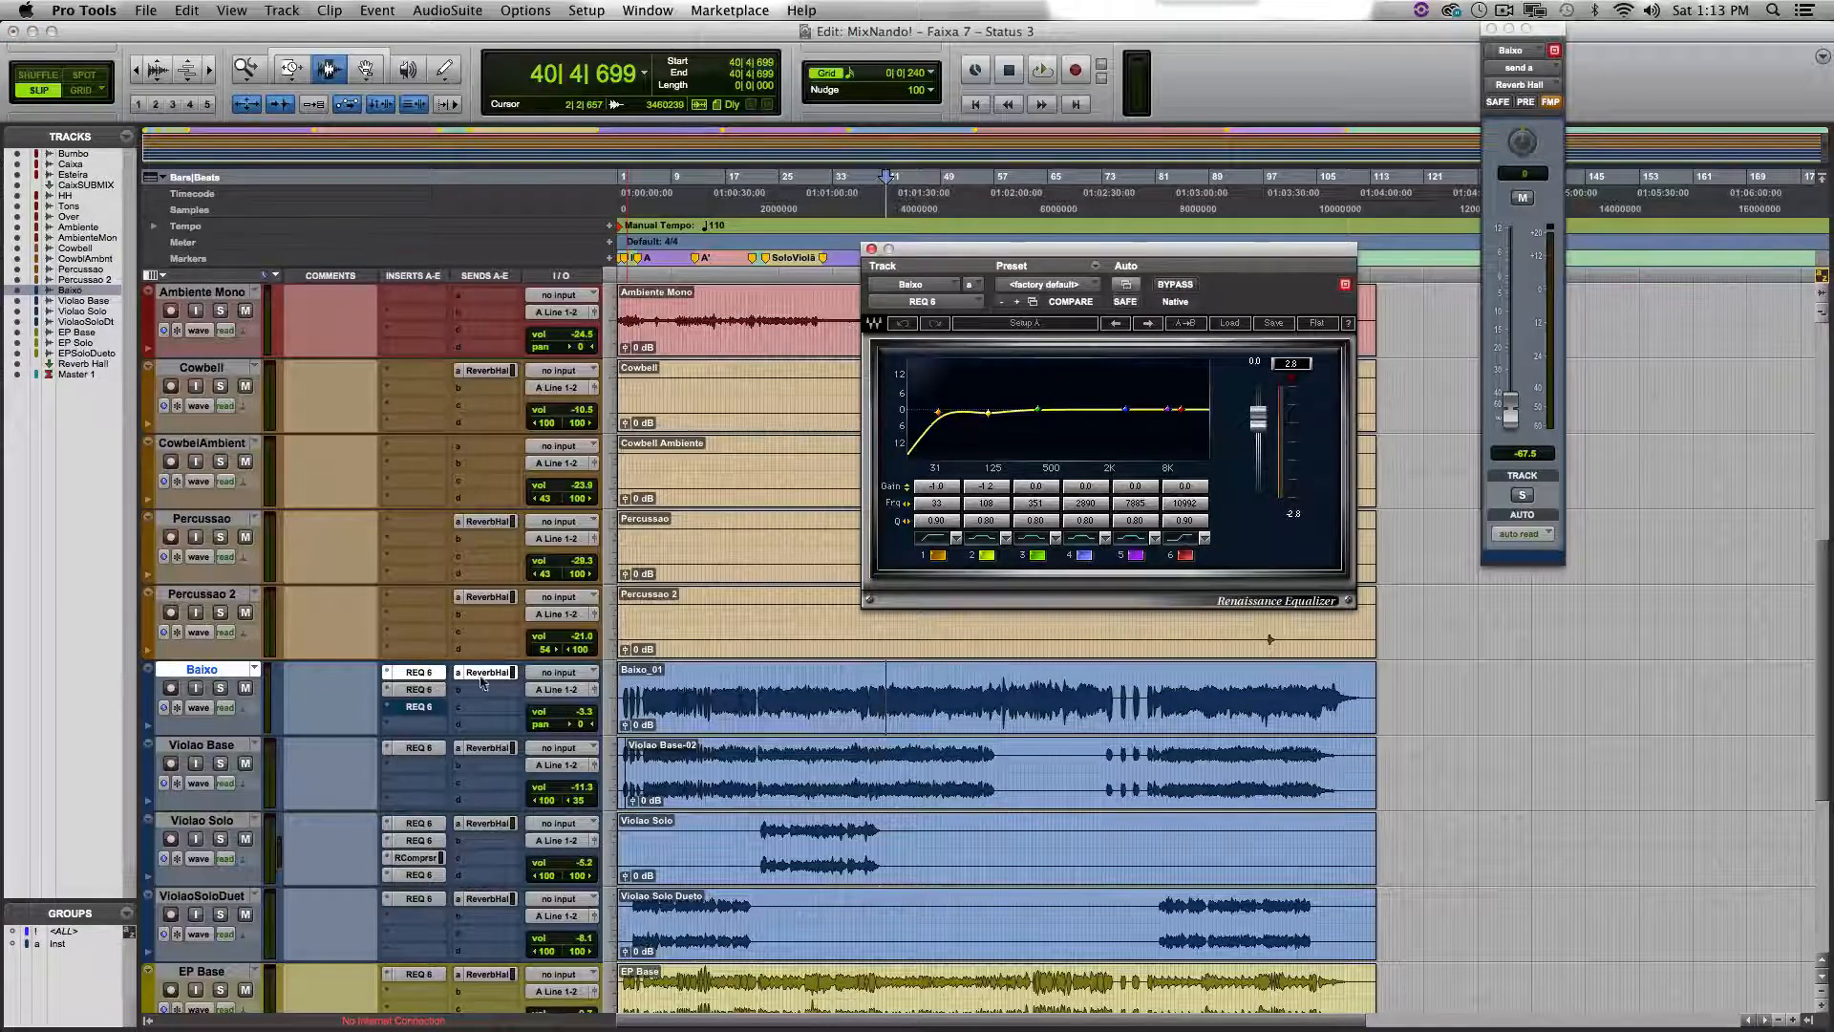
pyautogui.click(424, 690)
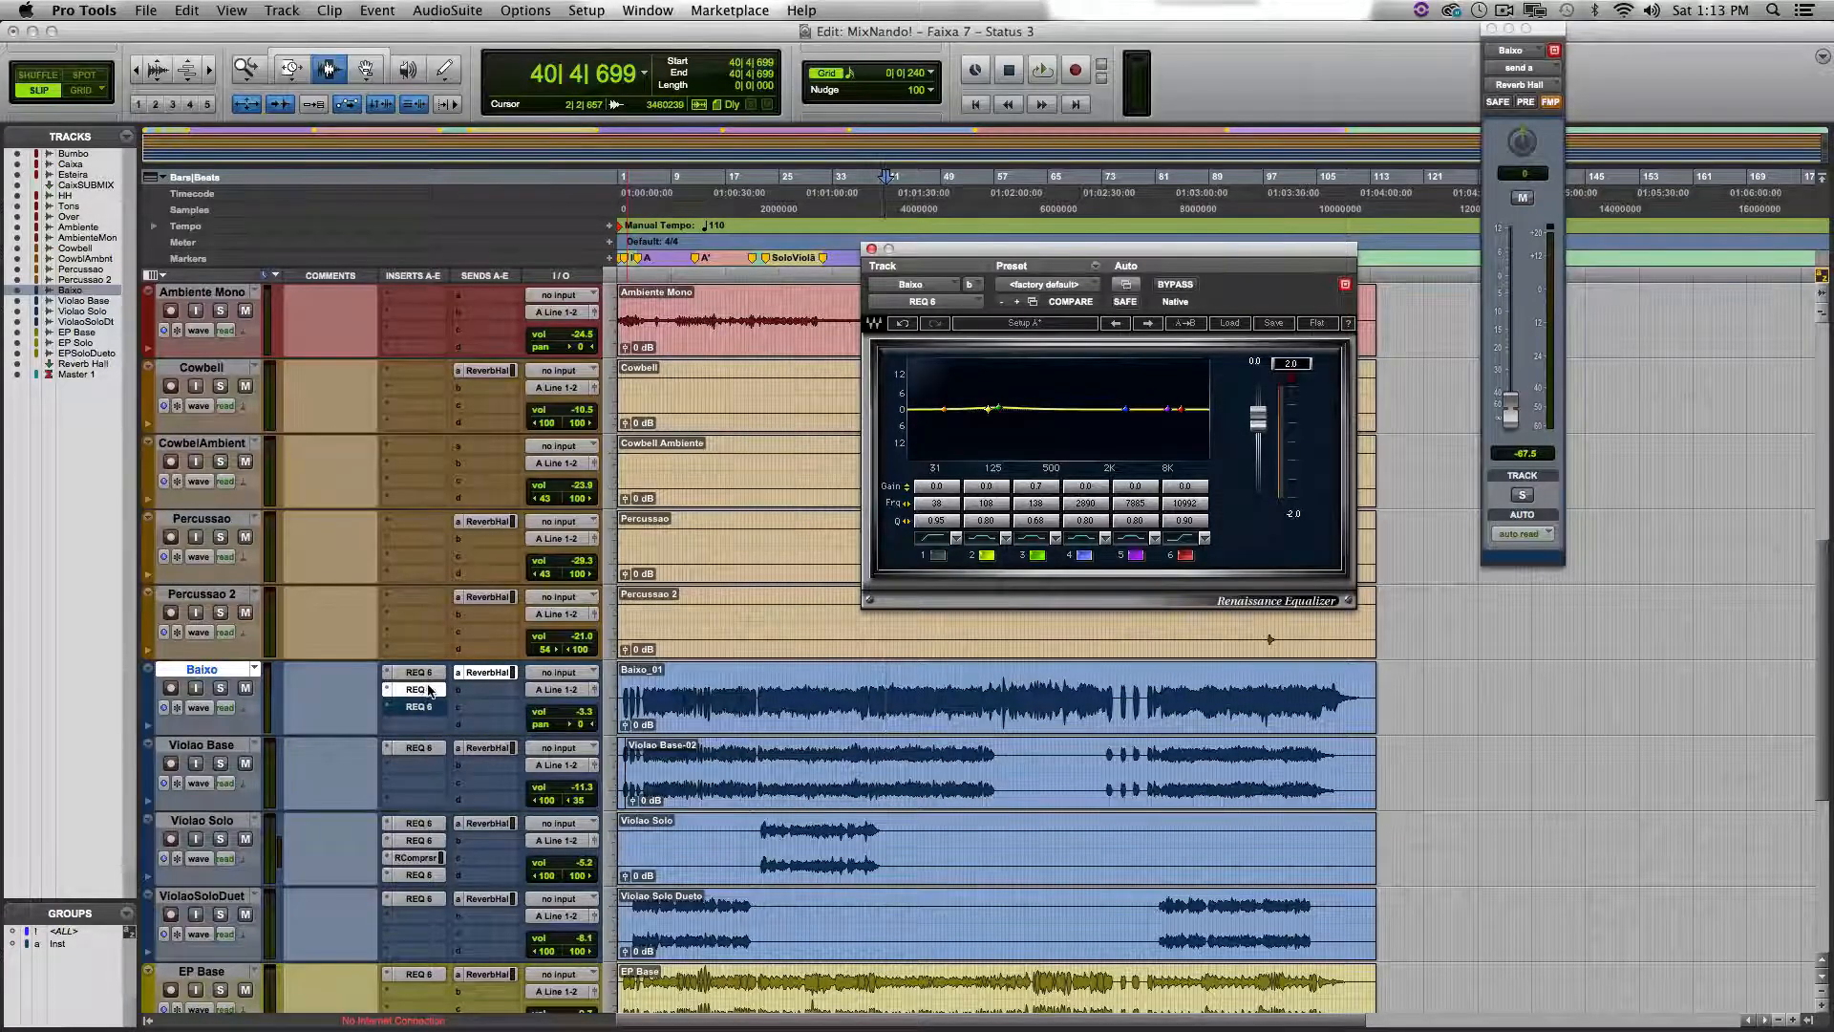
pyautogui.click(439, 708)
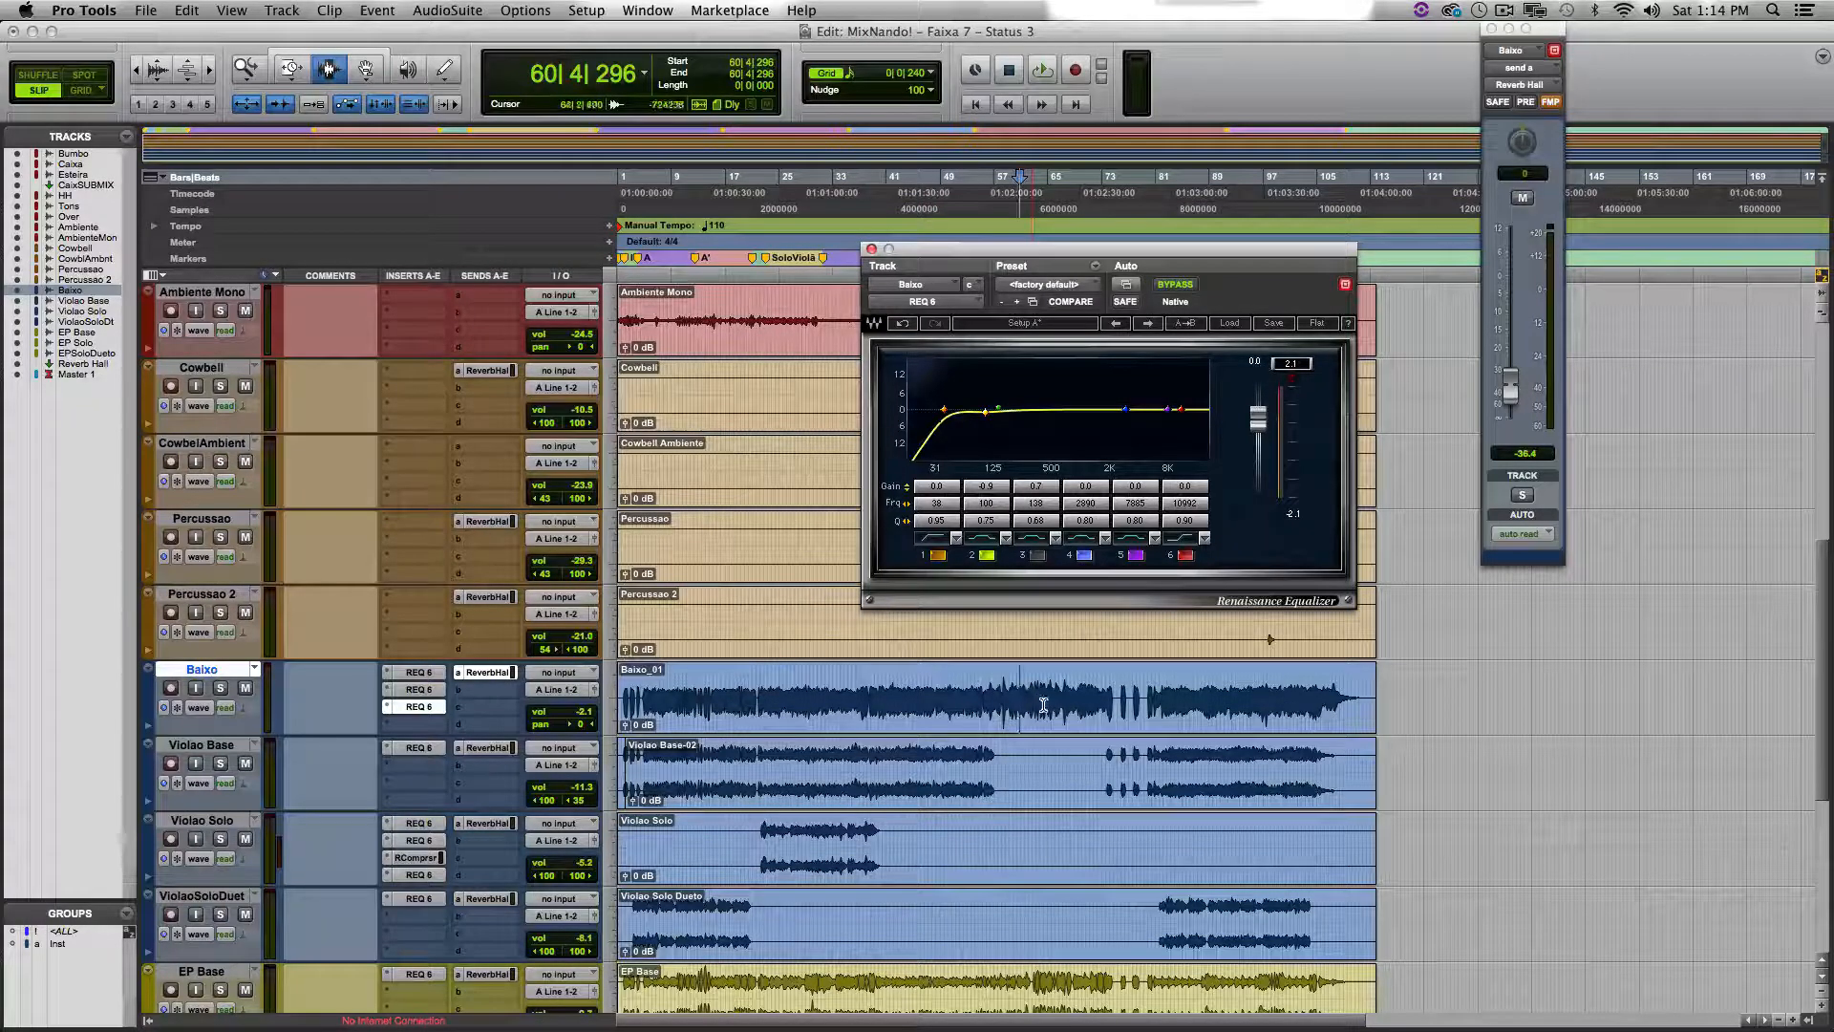
# Step: Select Baixo's solo from about bar 59 to bar 72, return the cursor to bar 35, and compare its first two REQ 6 equalizers
pyautogui.moveTo(1011, 700); pyautogui.dragTo(1095, 724)
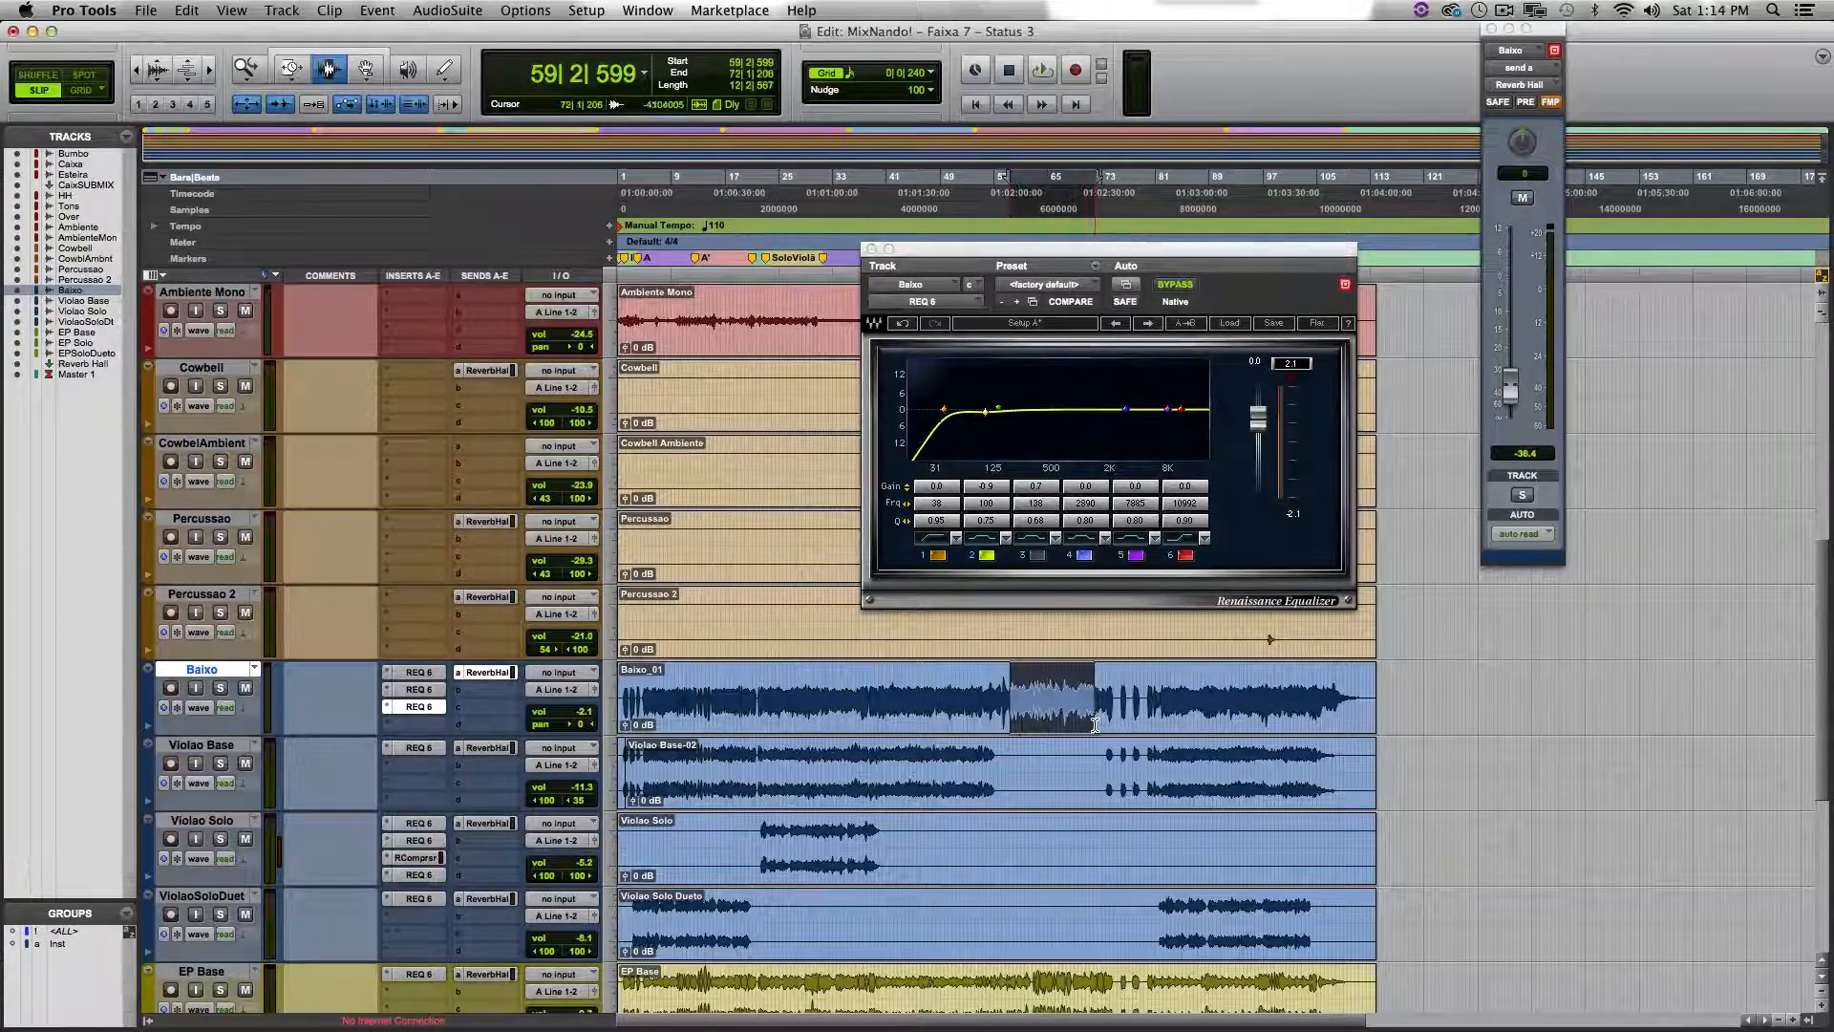
pyautogui.click(847, 704)
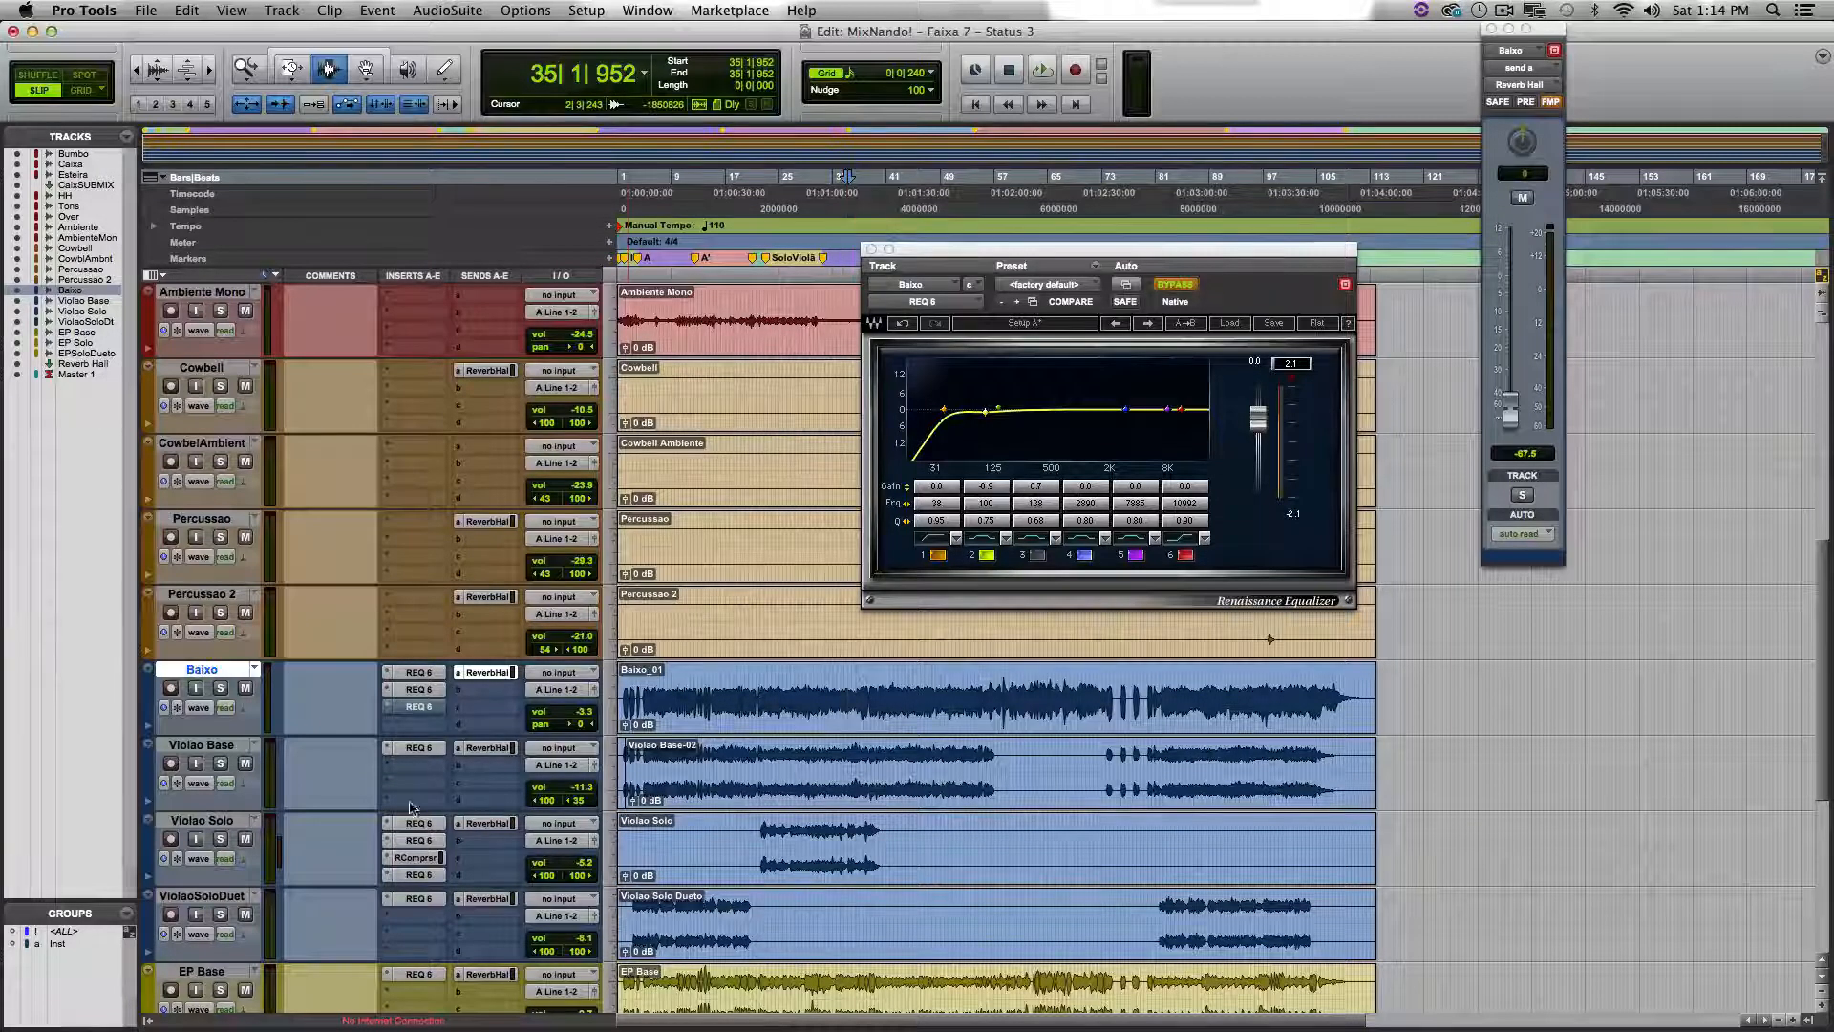
pyautogui.click(419, 675)
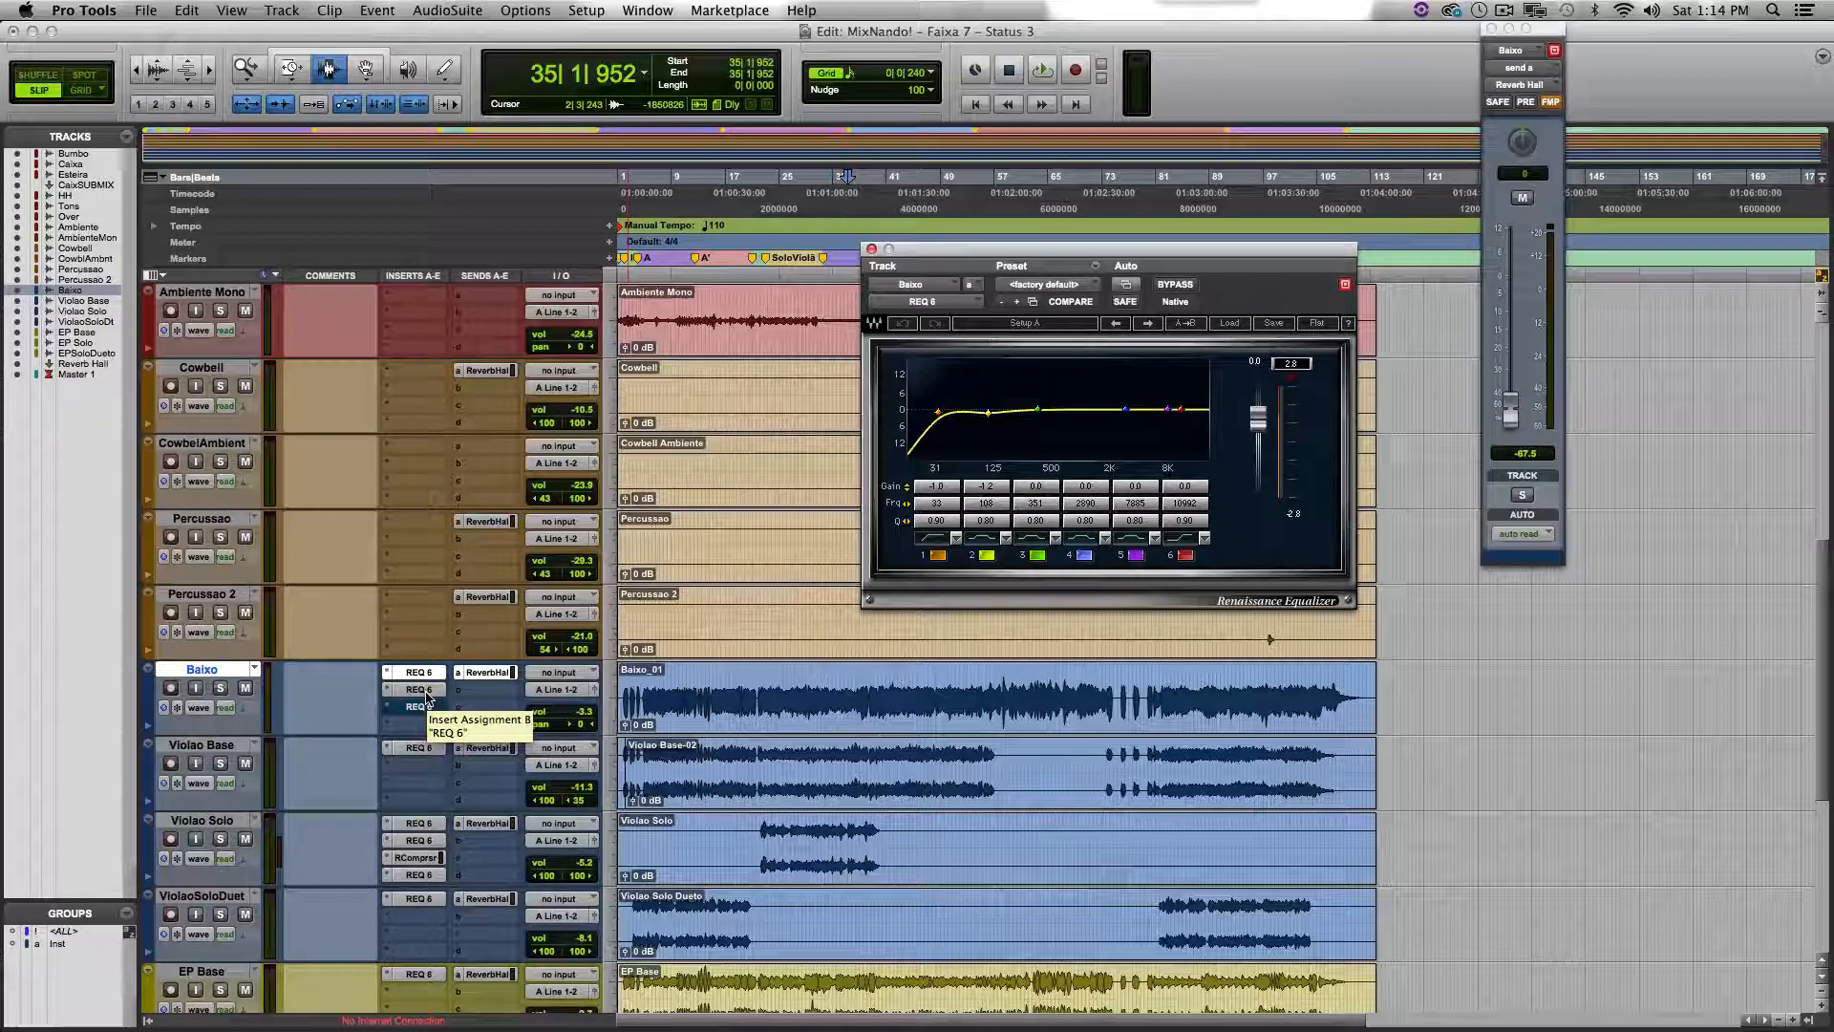
pyautogui.click(426, 691)
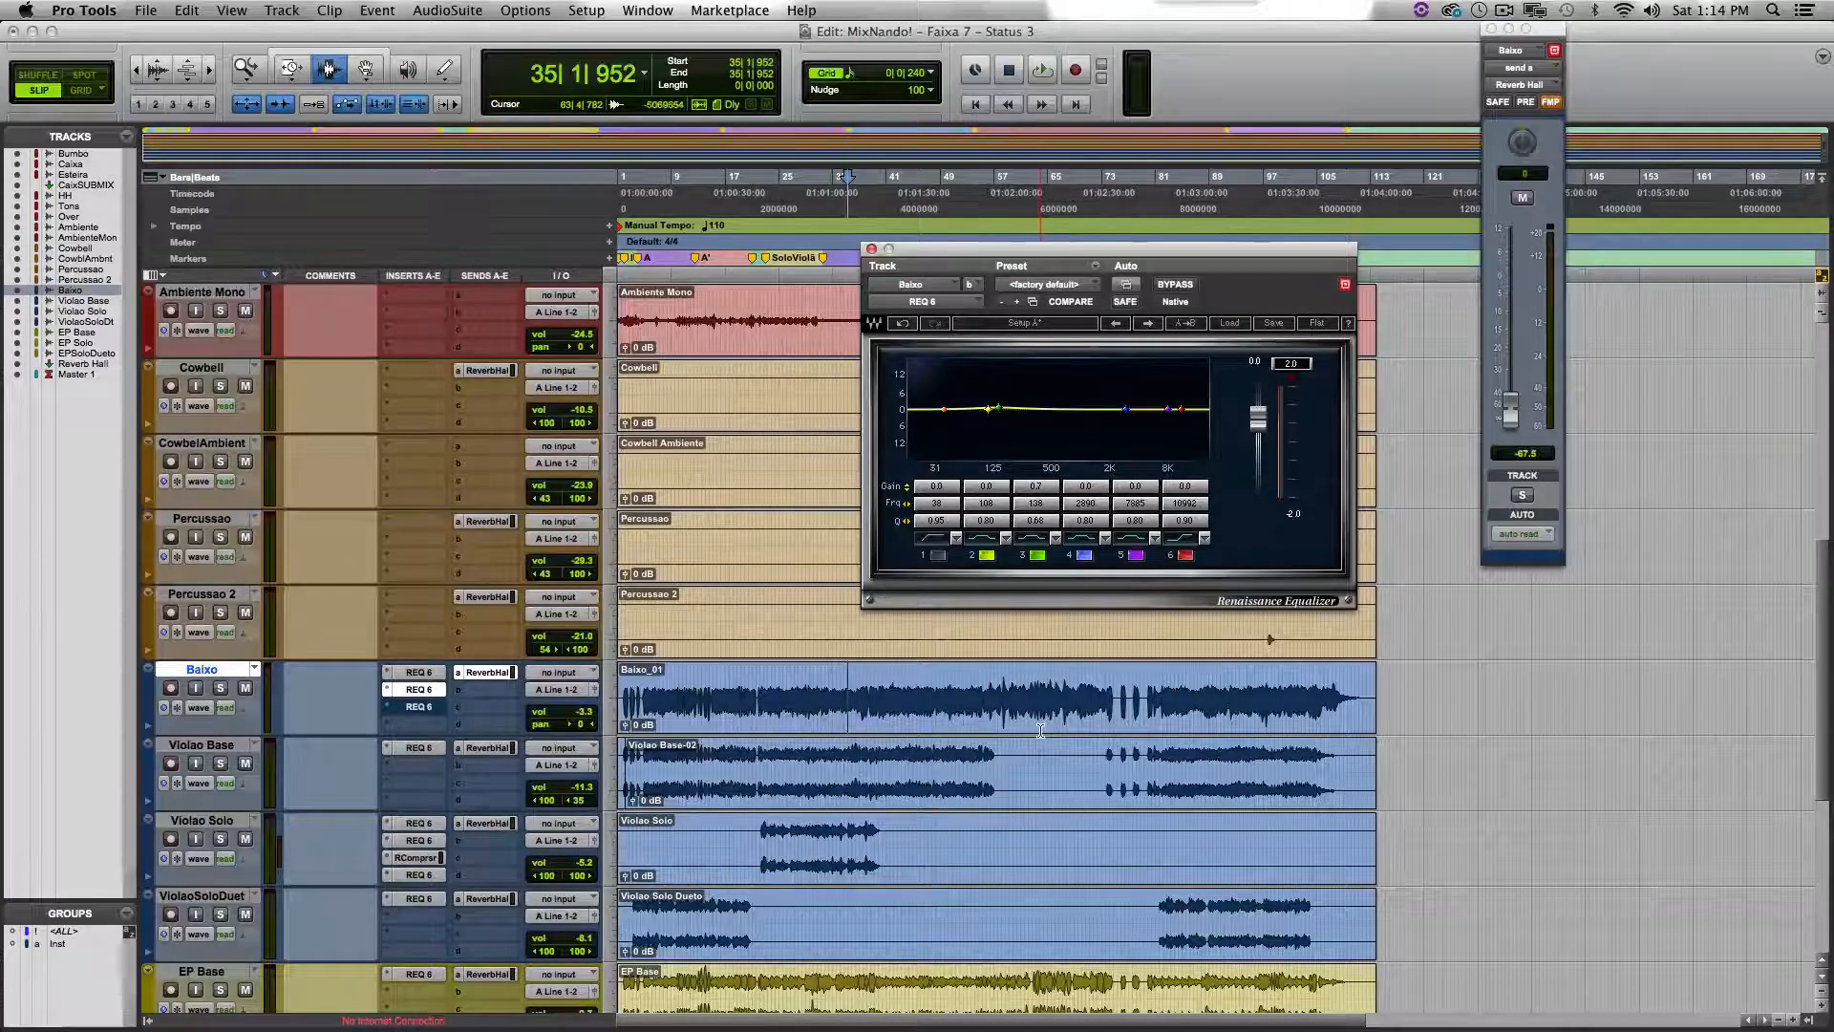
pyautogui.click(418, 675)
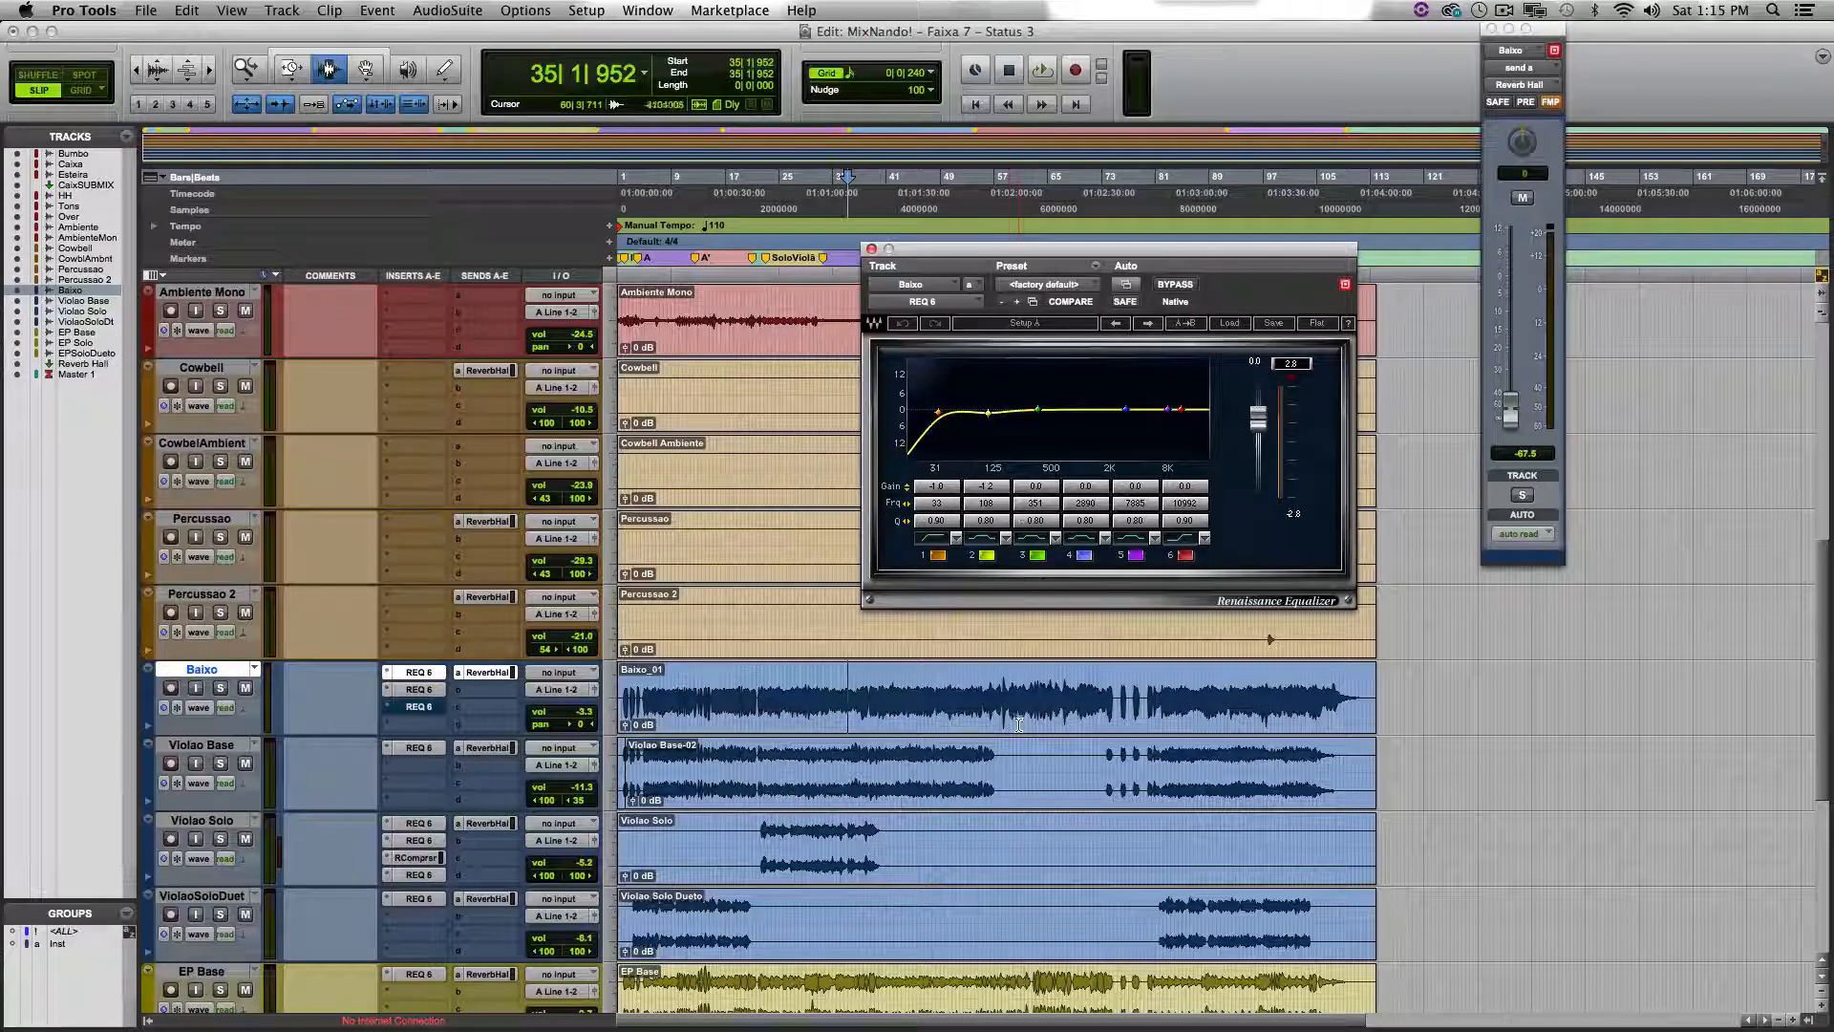
pyautogui.click(417, 690)
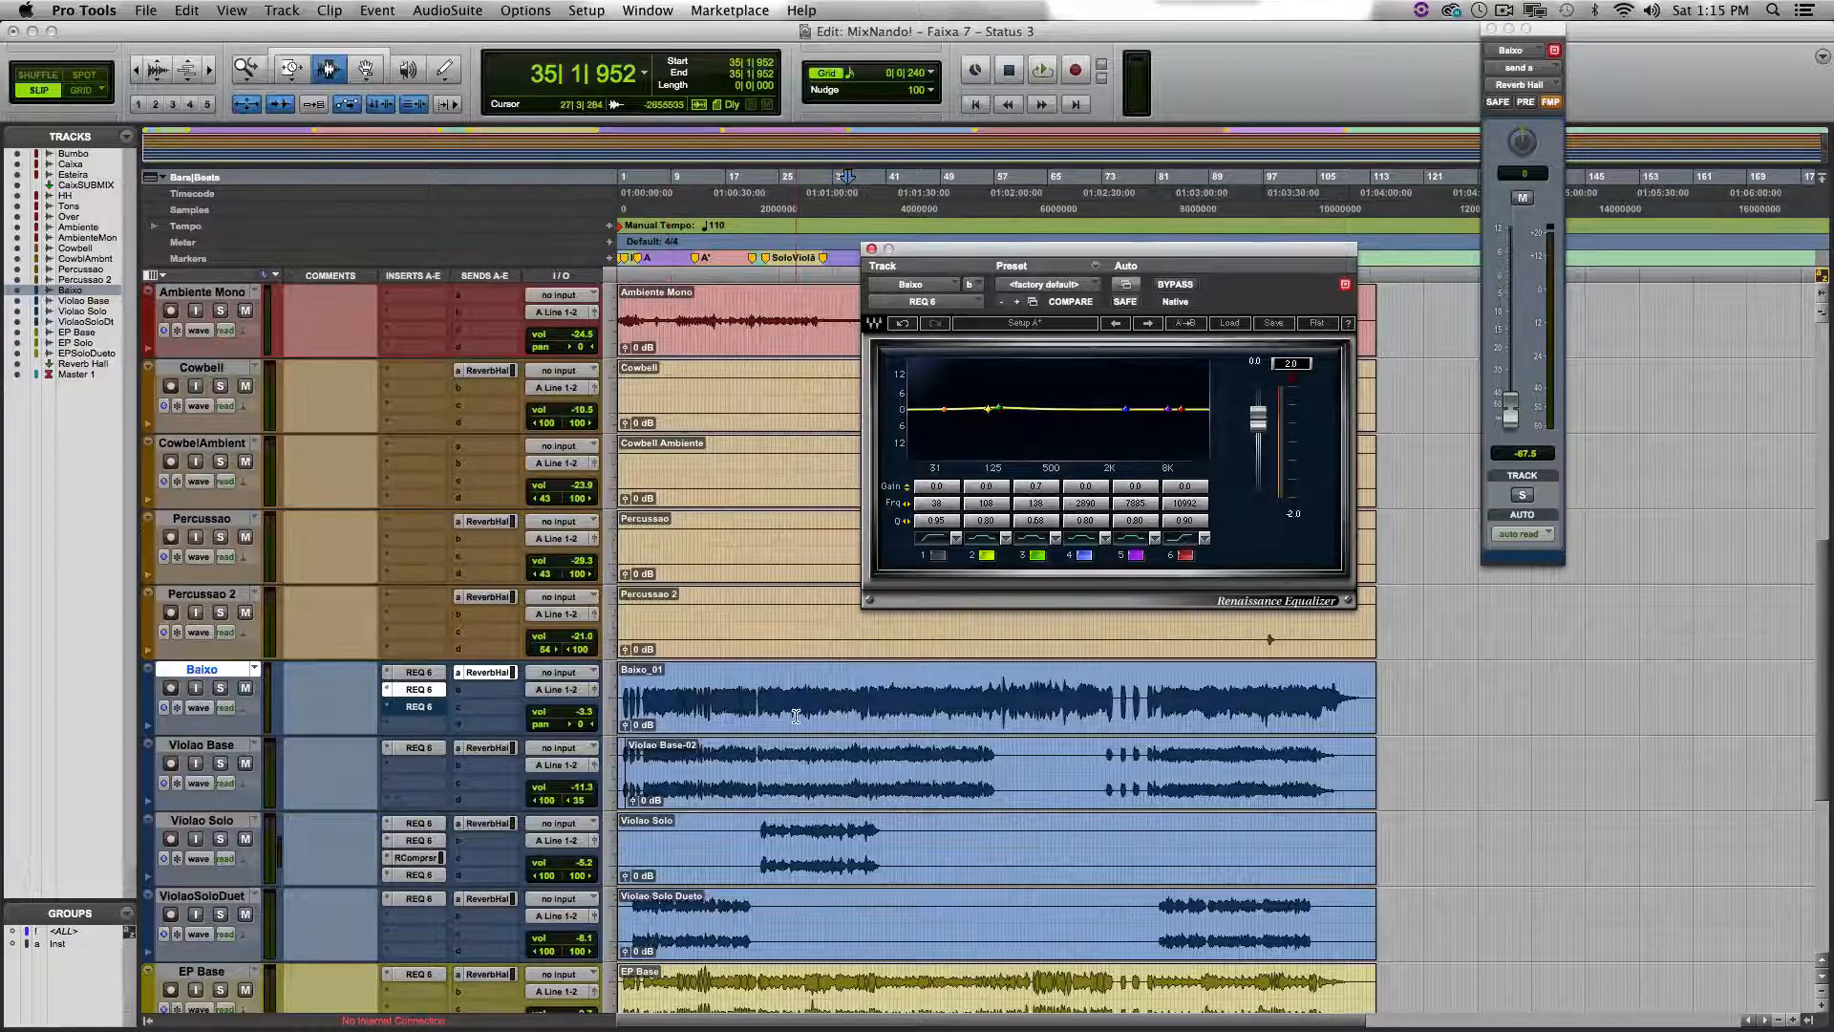
# Step: Examine Baixo's third REQ 6 with the edit cursor in the bass solo around bar 61, and close the plug-in window
pyautogui.click(1031, 712)
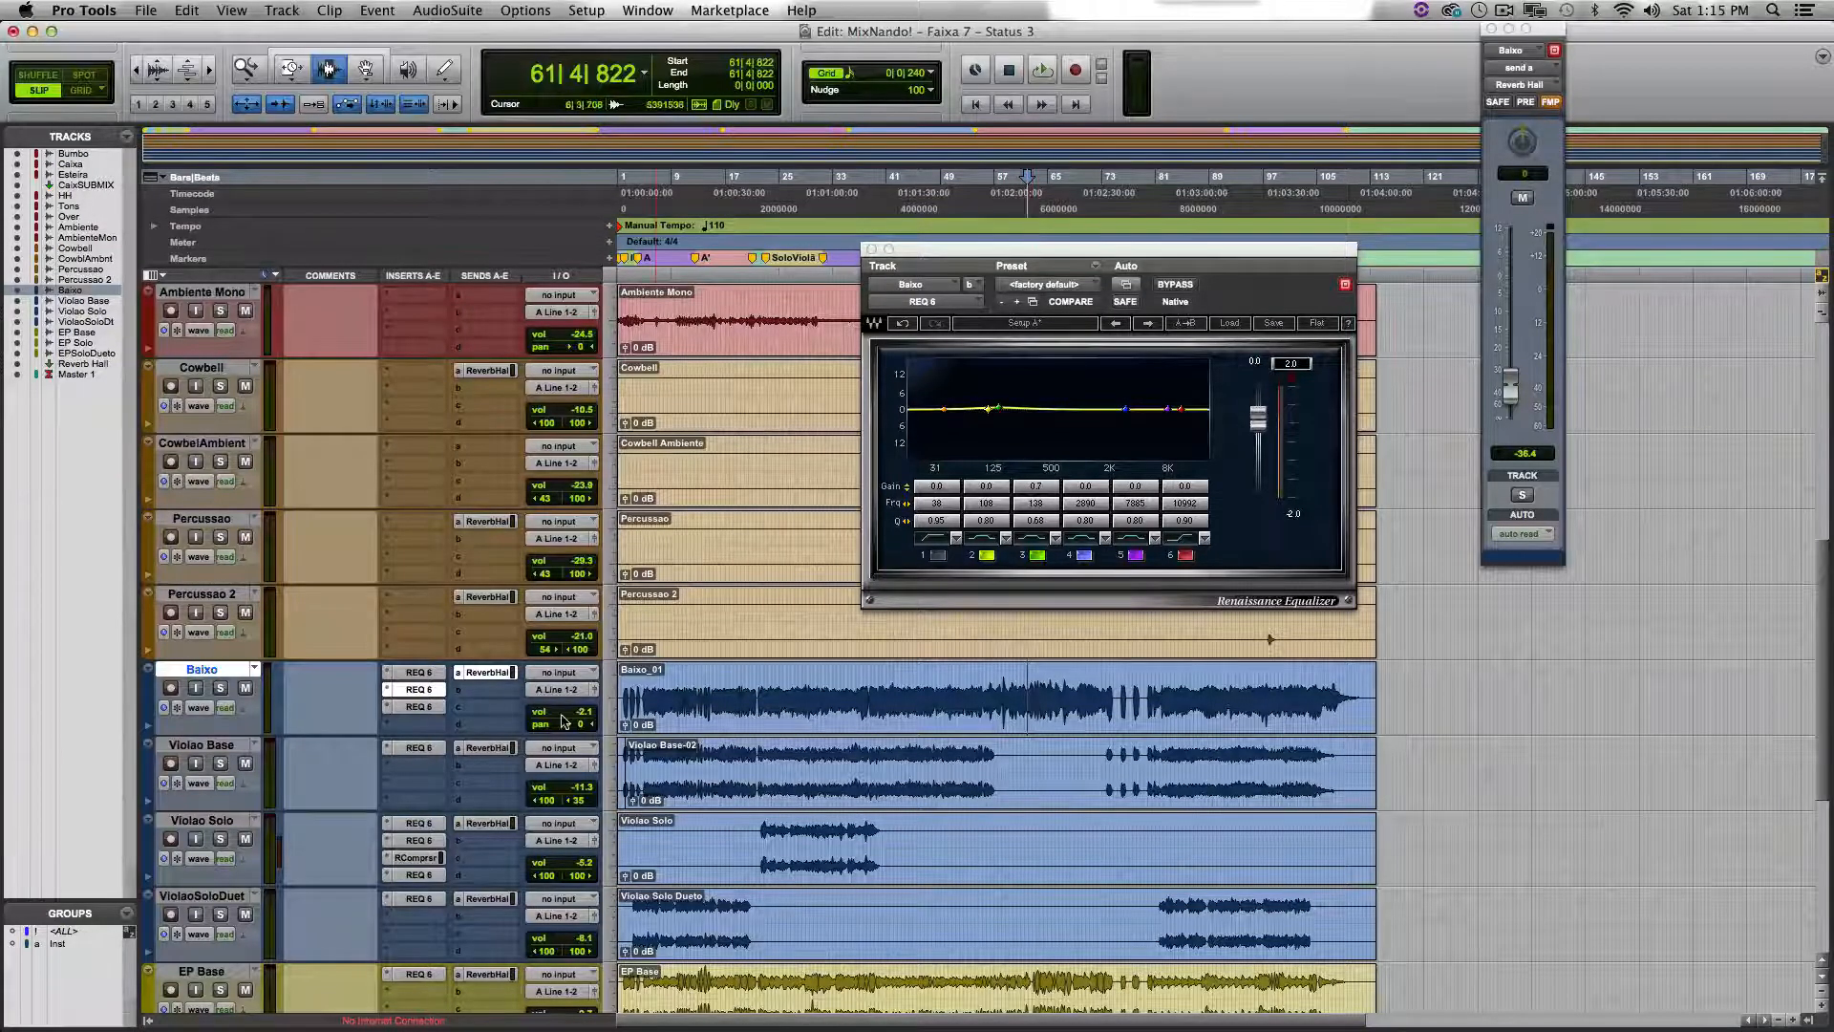
pyautogui.click(420, 707)
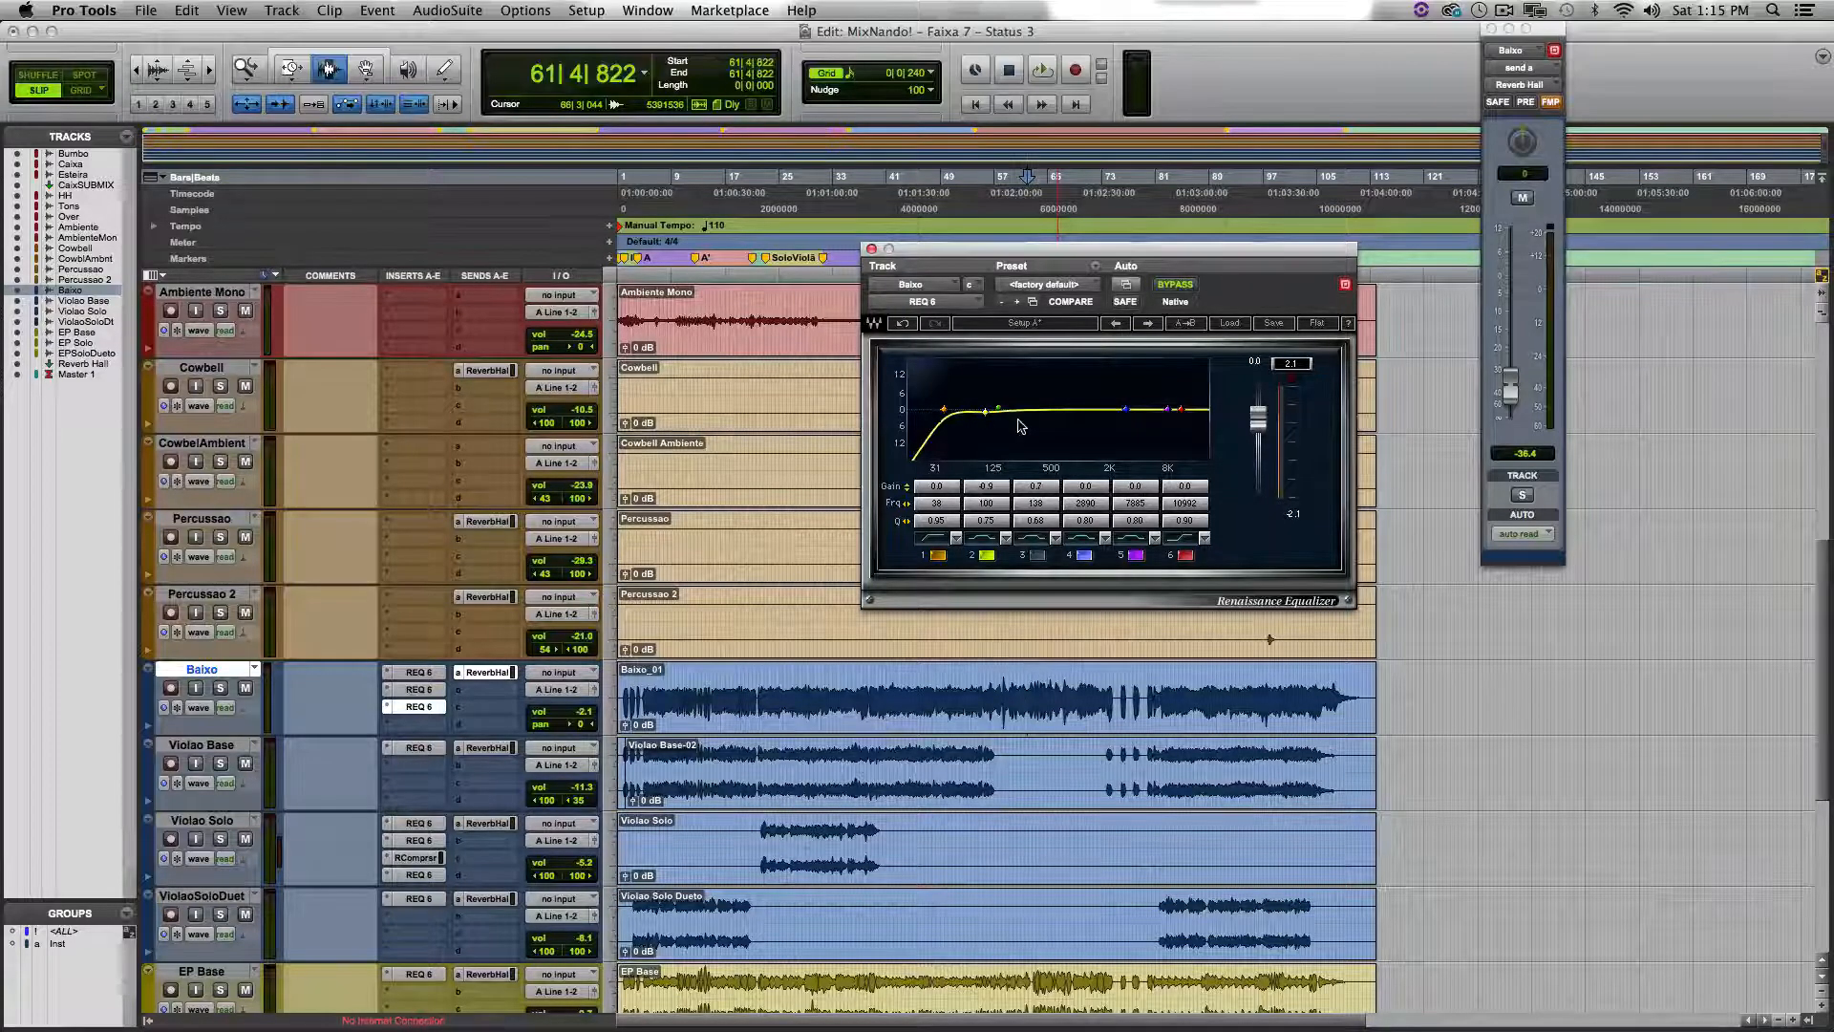
pyautogui.click(1091, 716)
pyautogui.scroll(-5, 1091, 716)
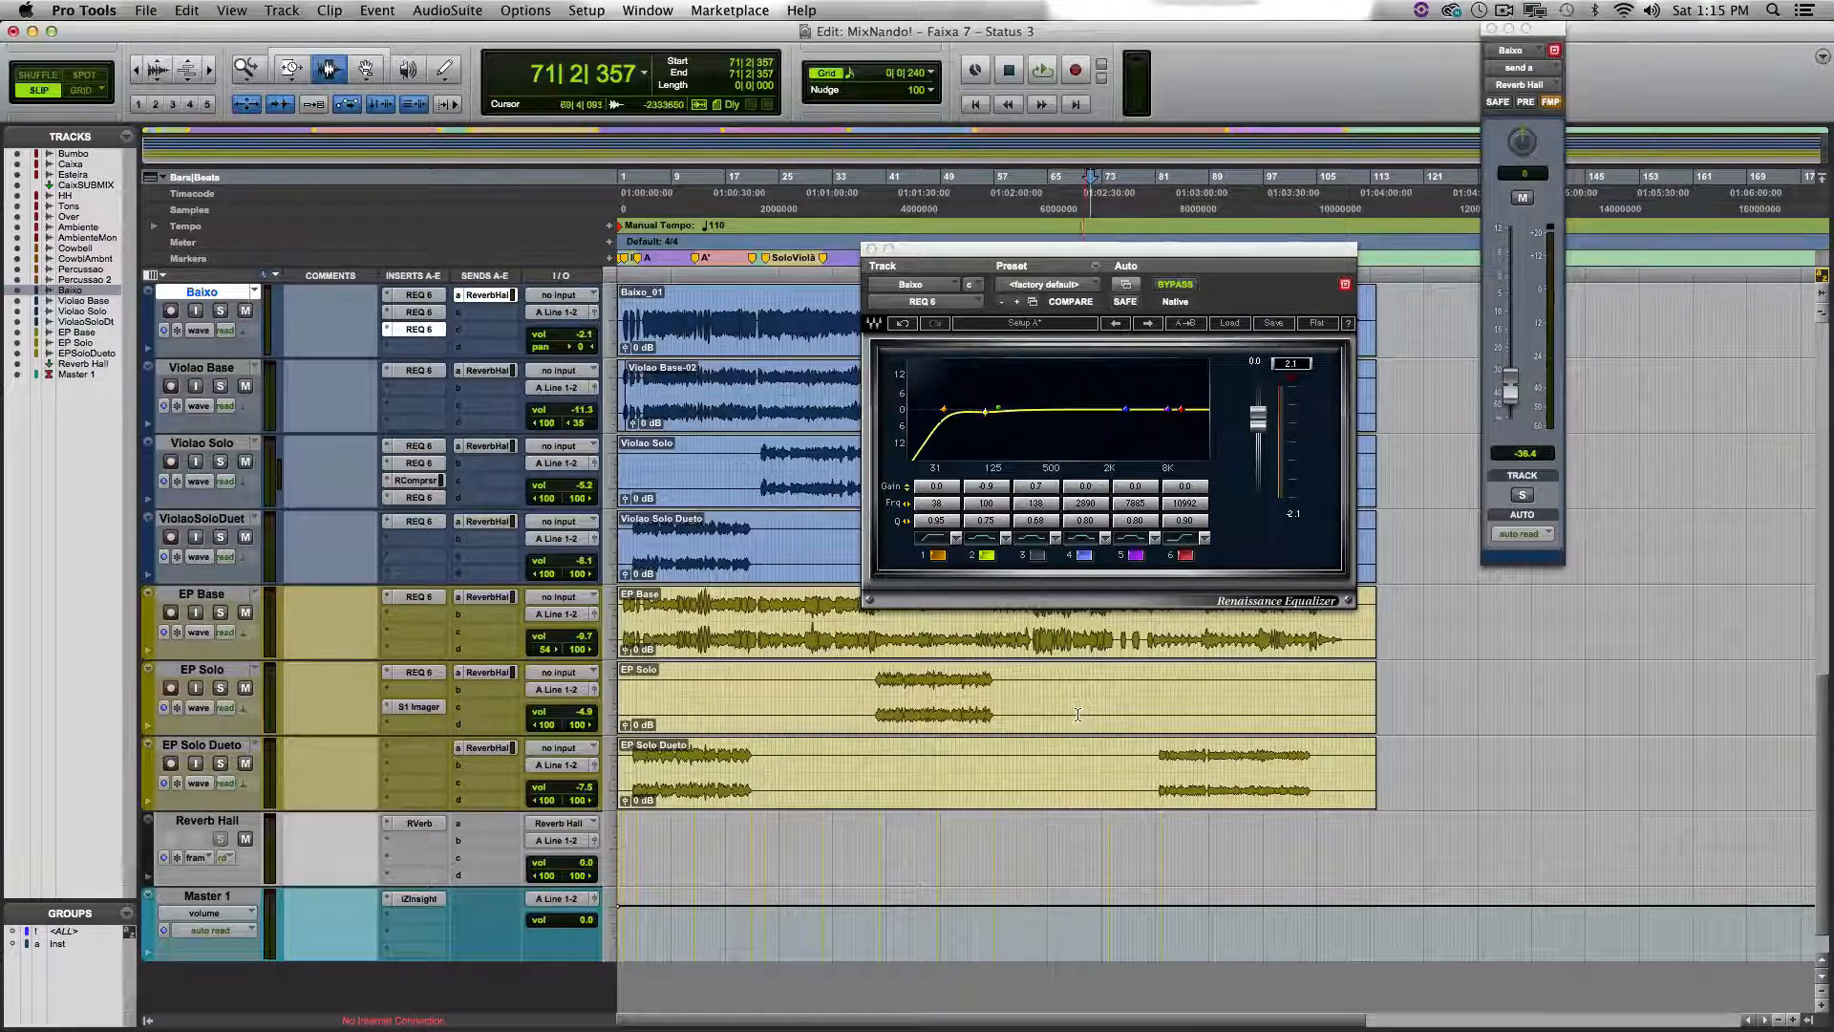
pyautogui.scroll(3, 980, 719)
pyautogui.click(871, 249)
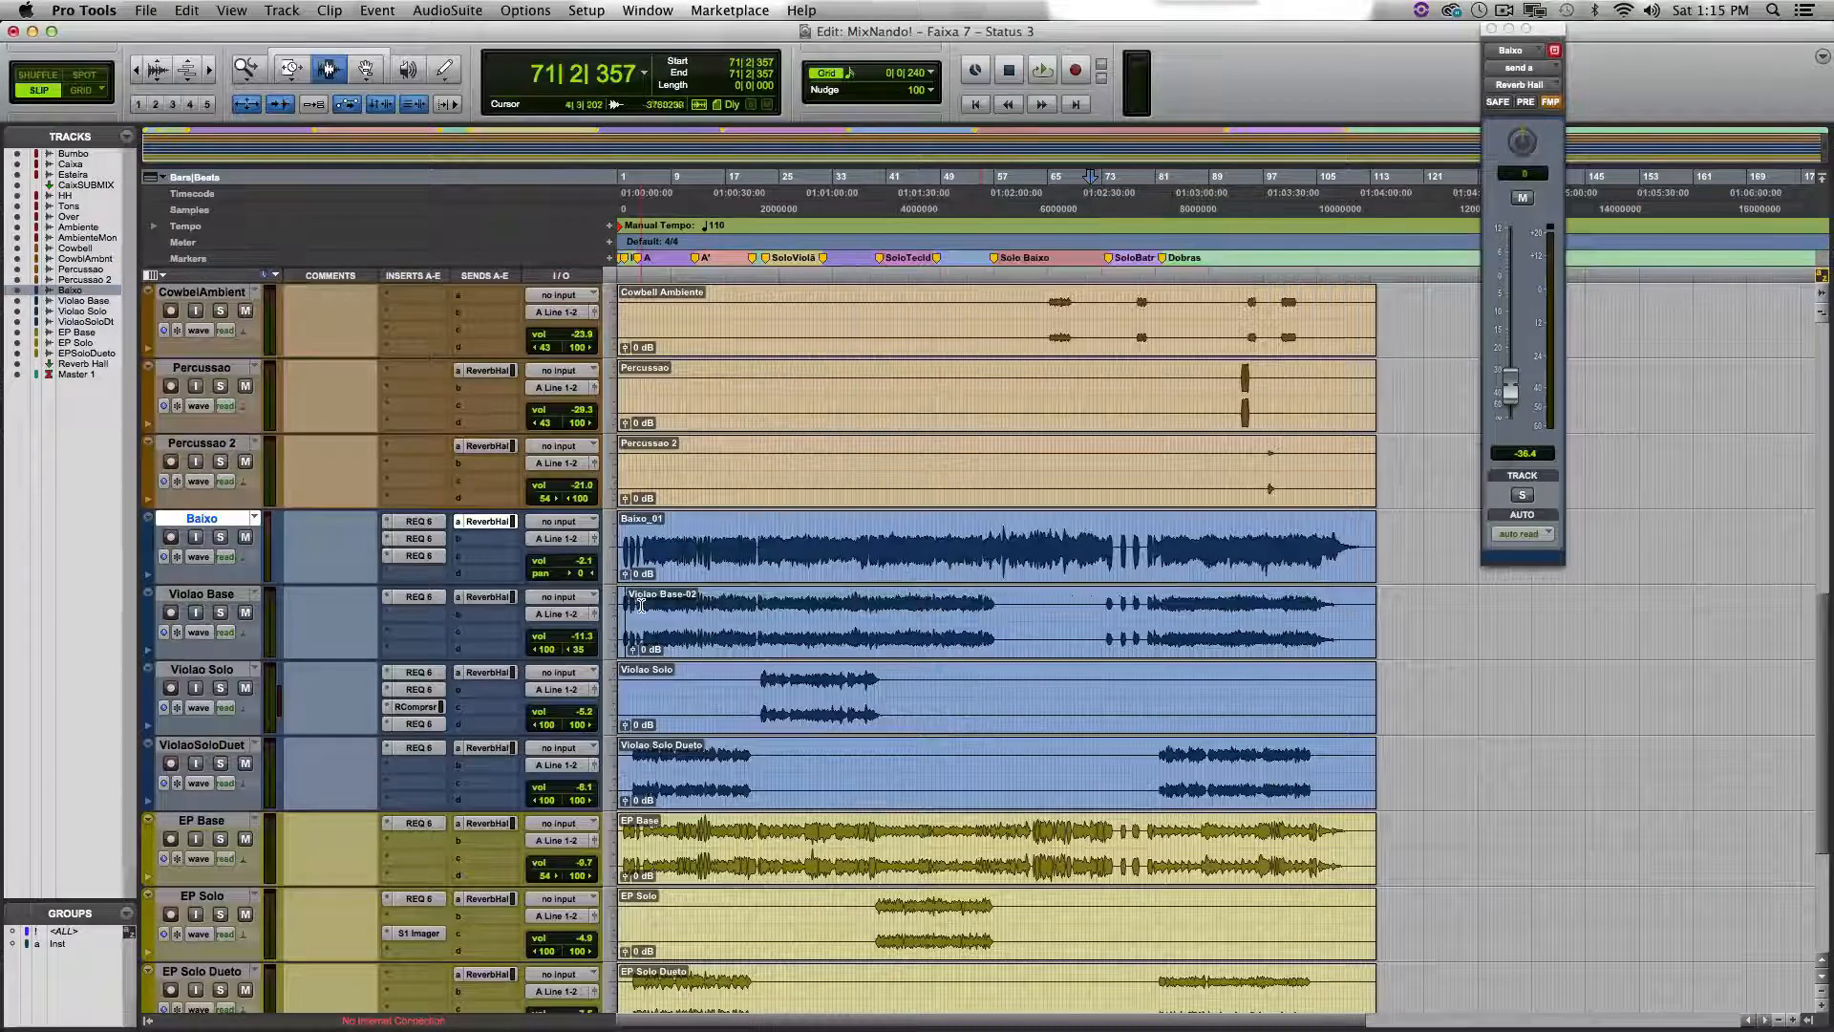
# Step: Zoom in on the start of Violao Base and play the session from bar 1, reviewing the bass, guitar and EP tracks during playback
pyautogui.click(641, 606)
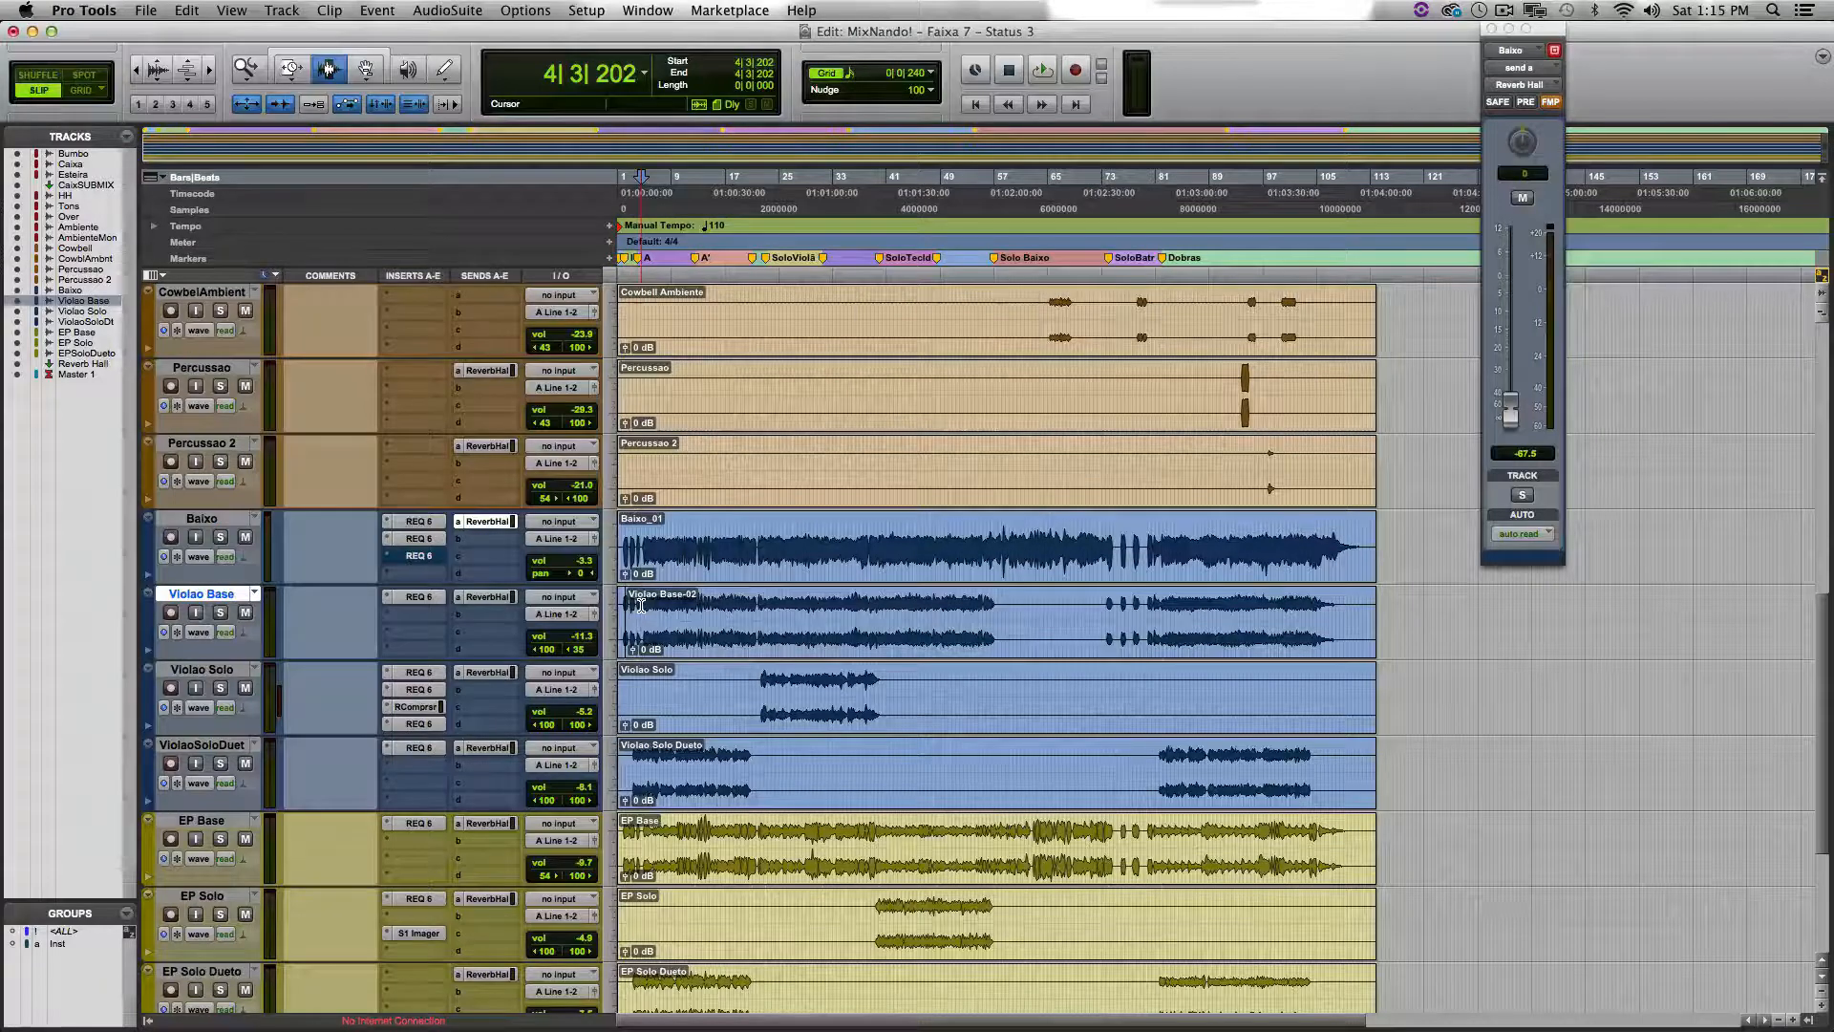
pyautogui.press('t')
pyautogui.press('t')
pyautogui.press('t')
pyautogui.press('t')
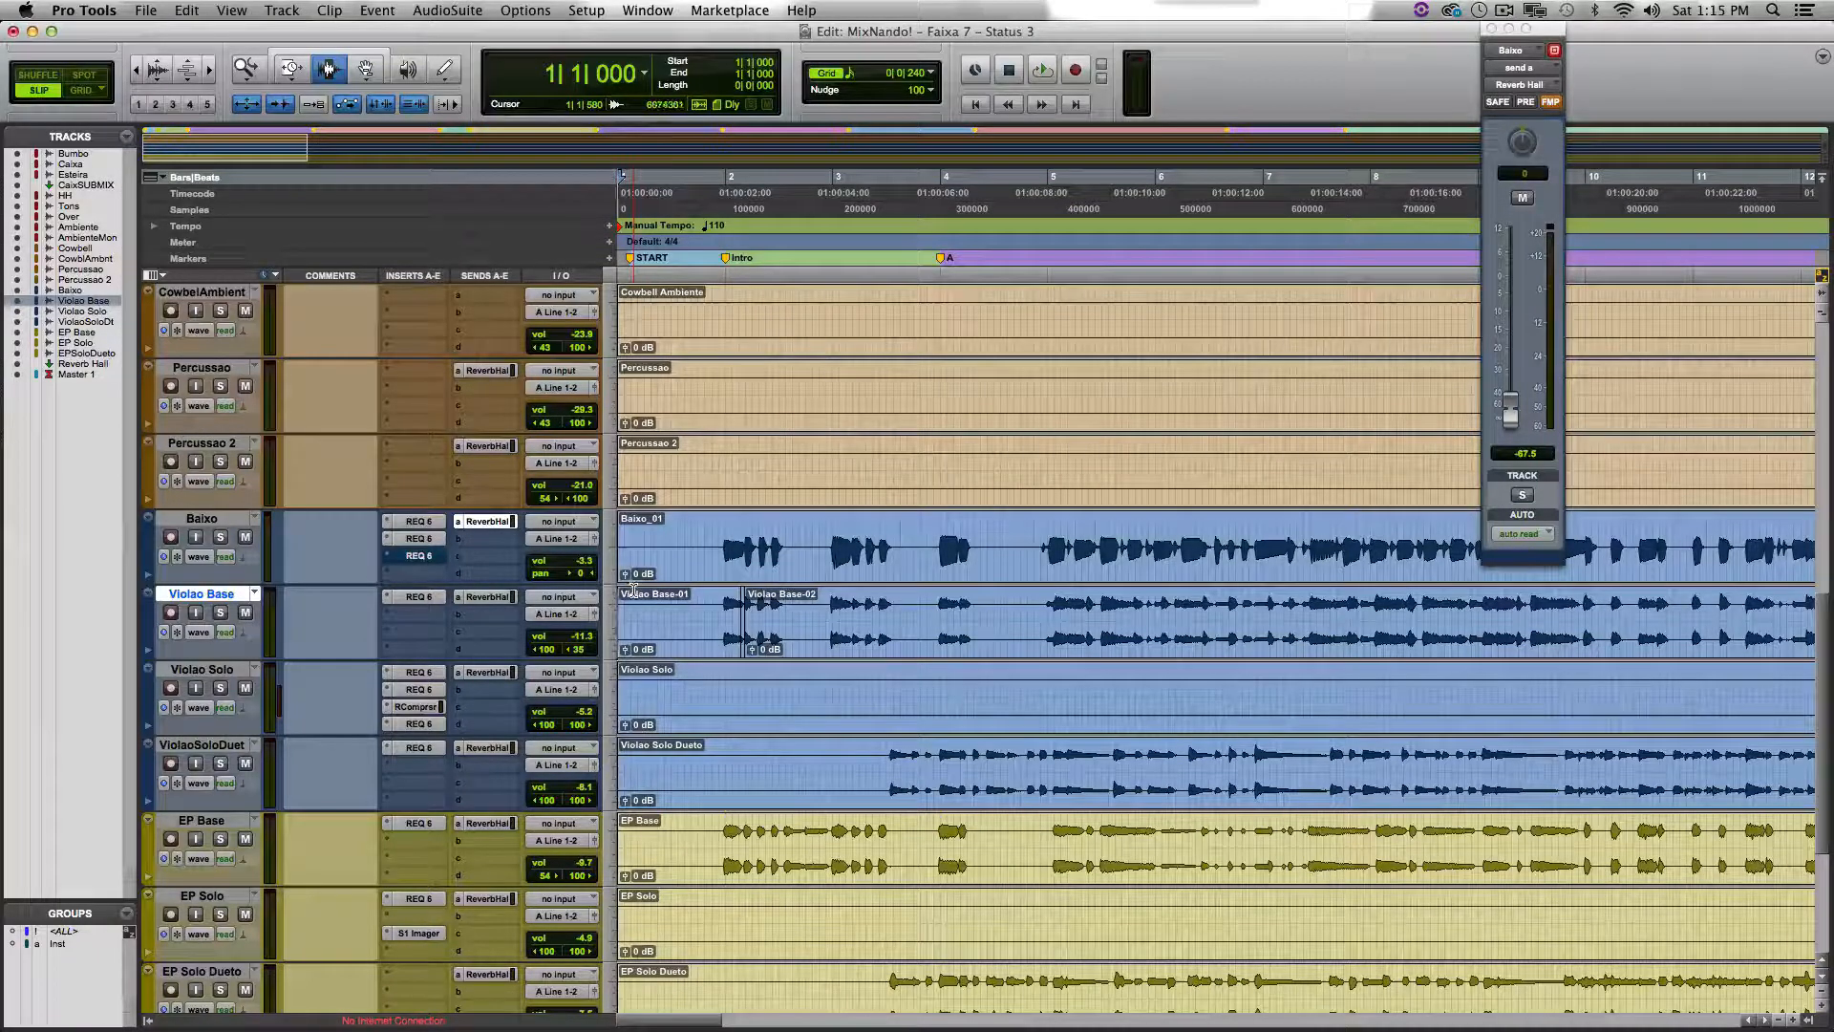
pyautogui.click(632, 593)
pyautogui.press('space')
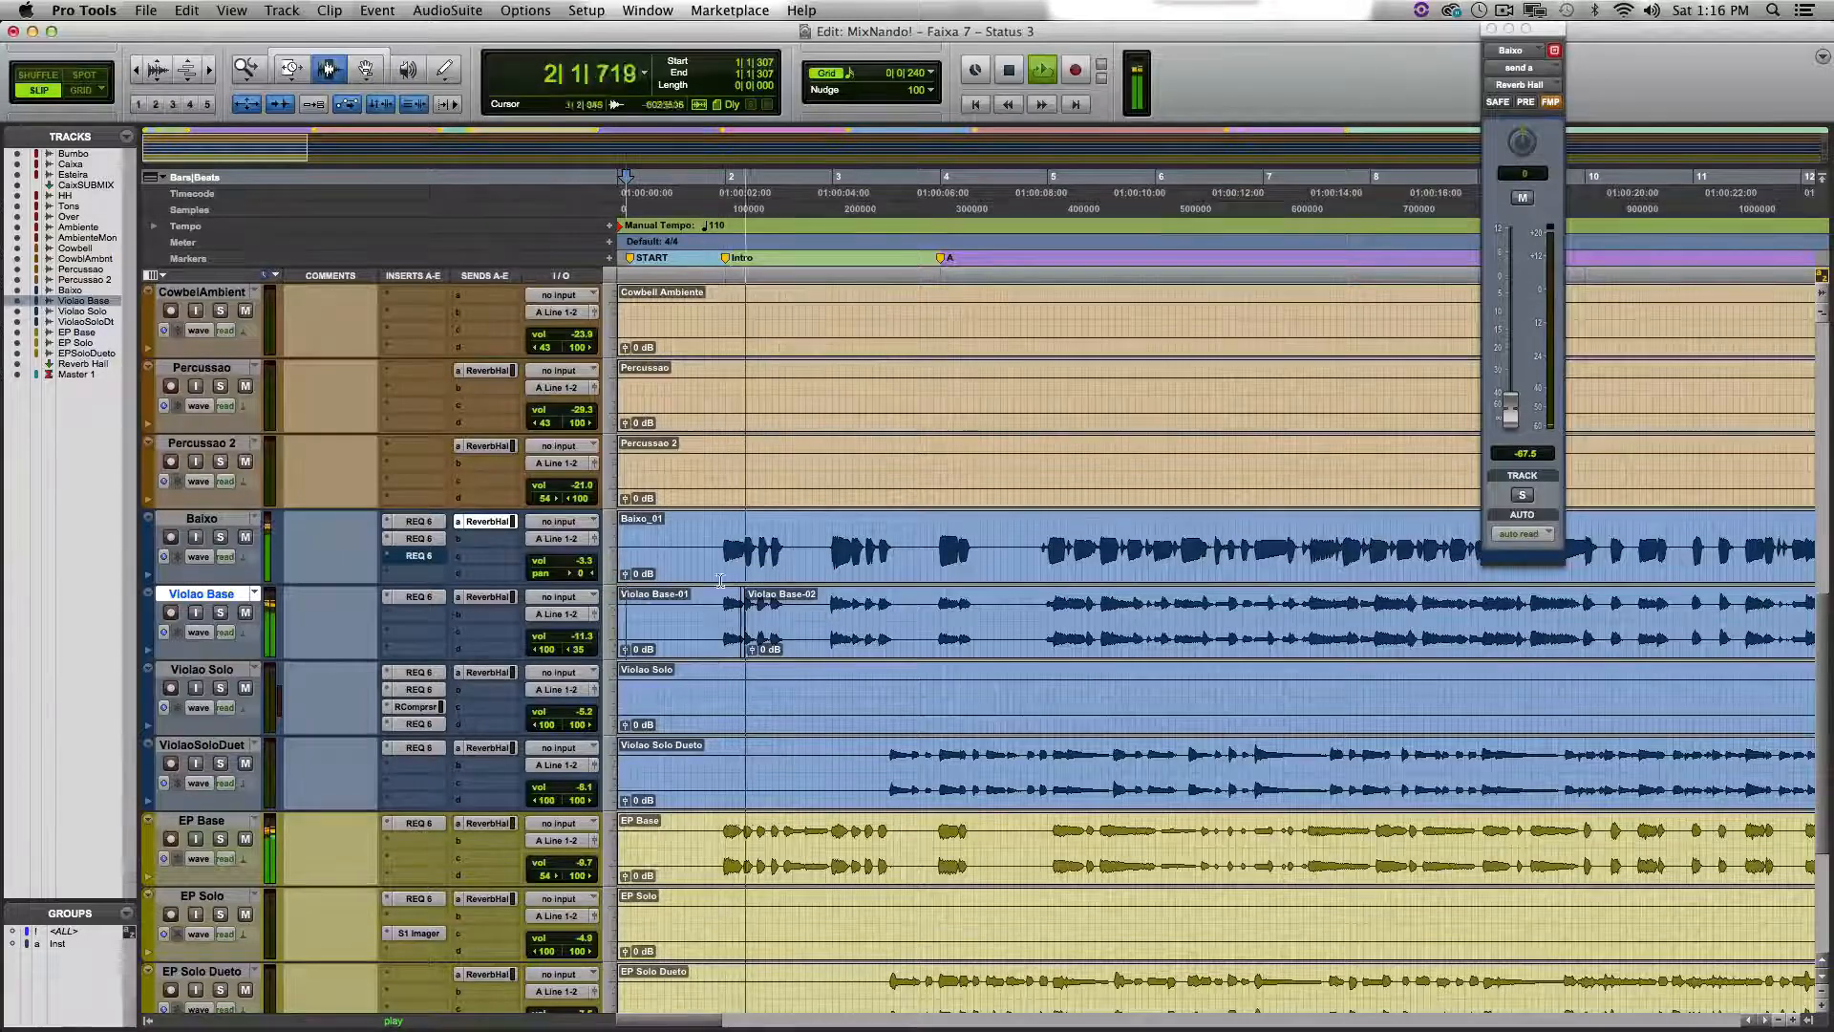
pyautogui.scroll(-1, 983, 609)
pyautogui.hscroll(5, 983, 610)
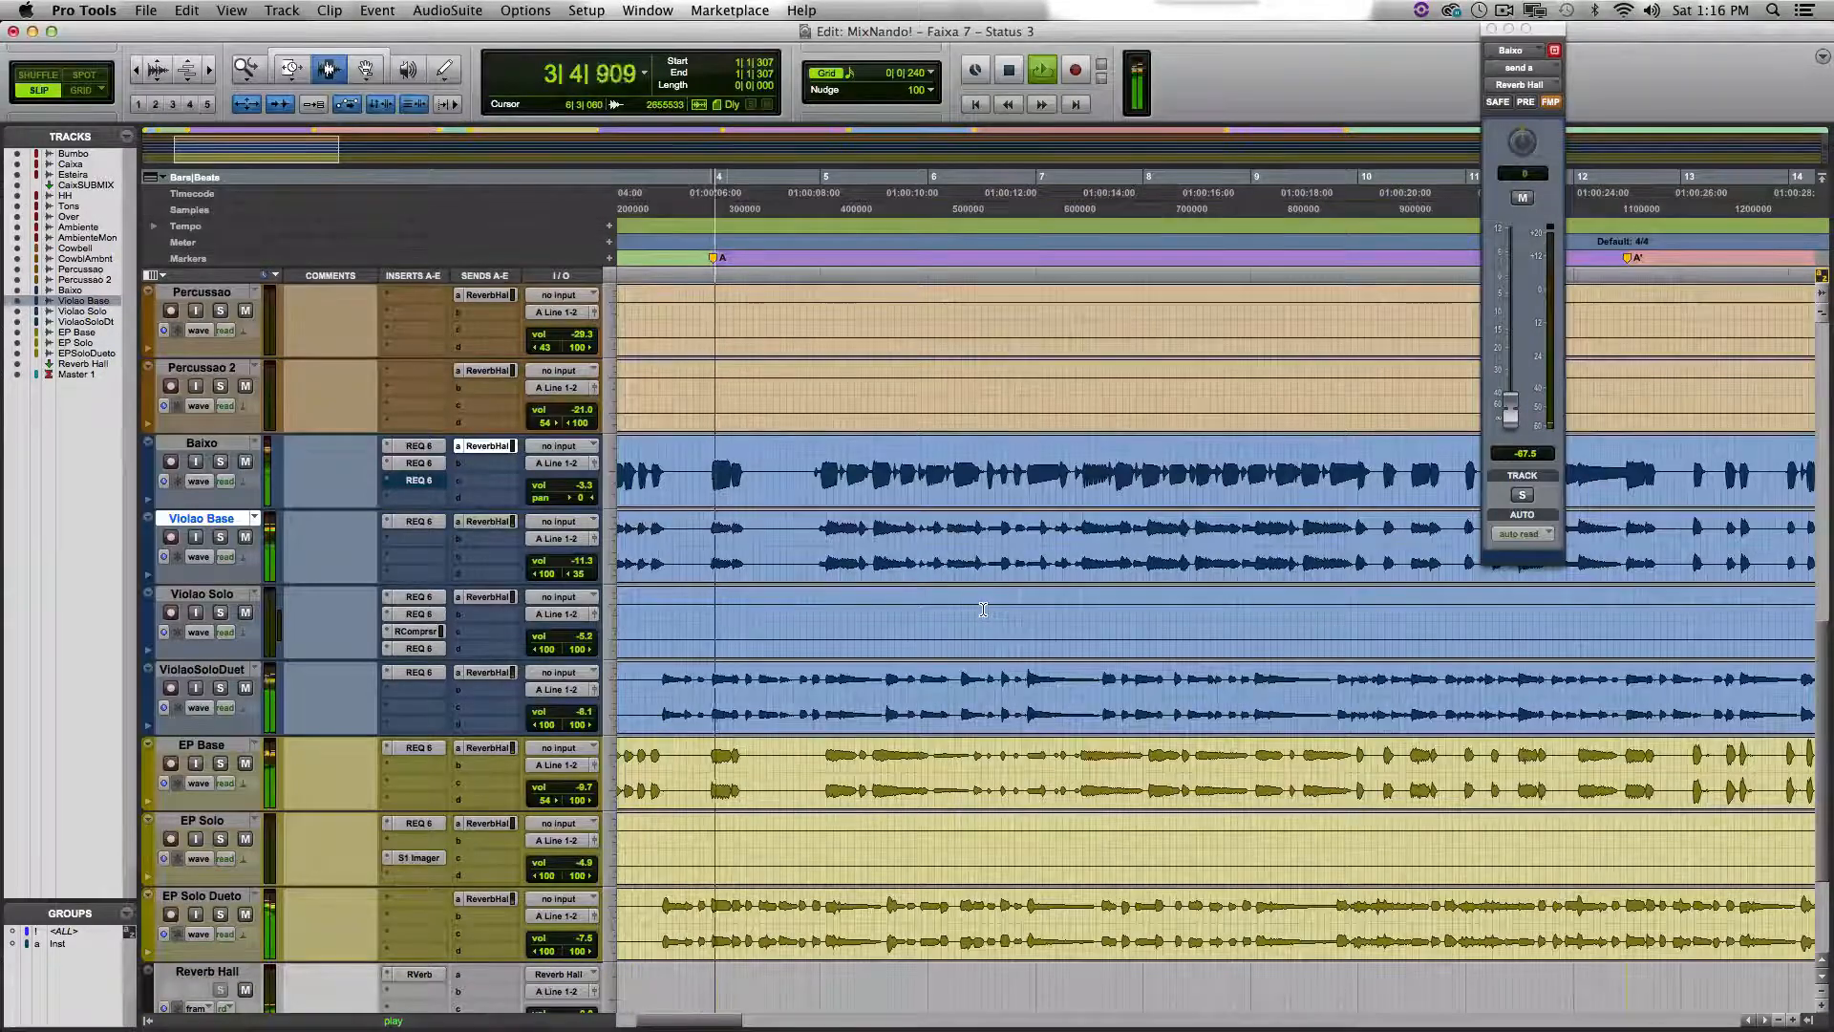
pyautogui.hscroll(1, 983, 610)
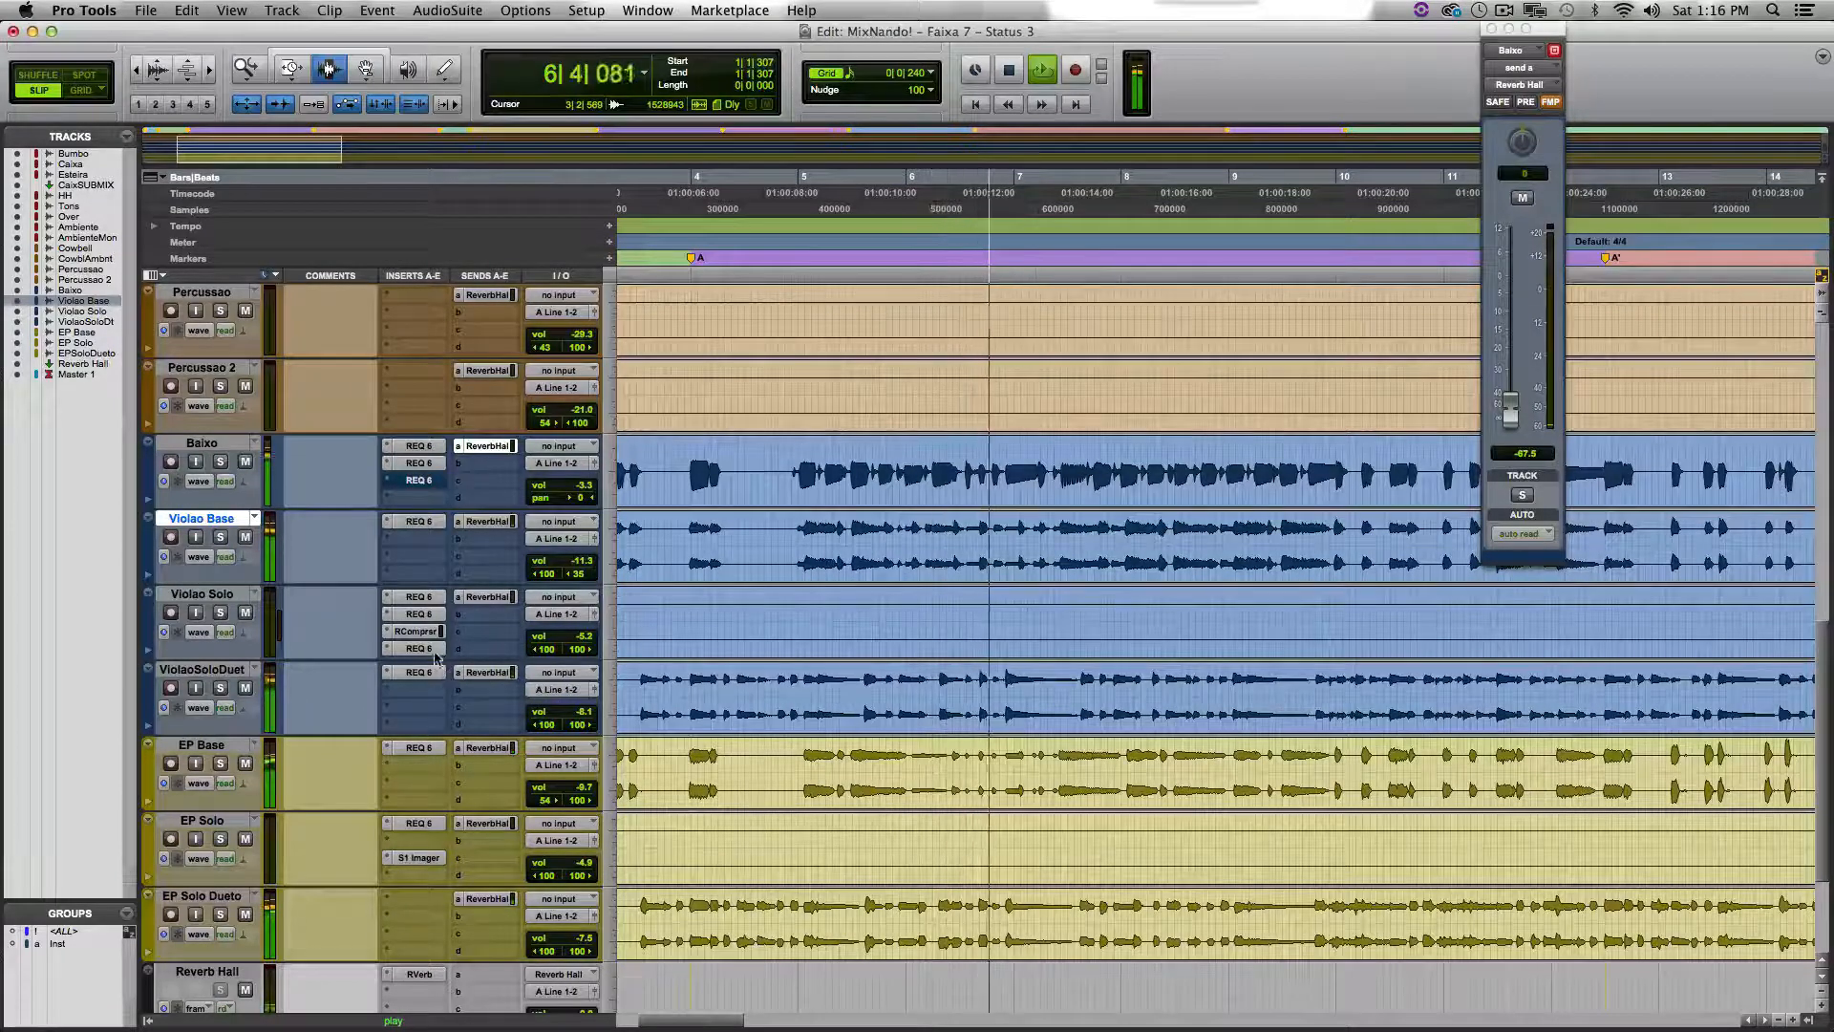
pyautogui.scroll(-1, 696, 760)
pyautogui.scroll(-1, 696, 760)
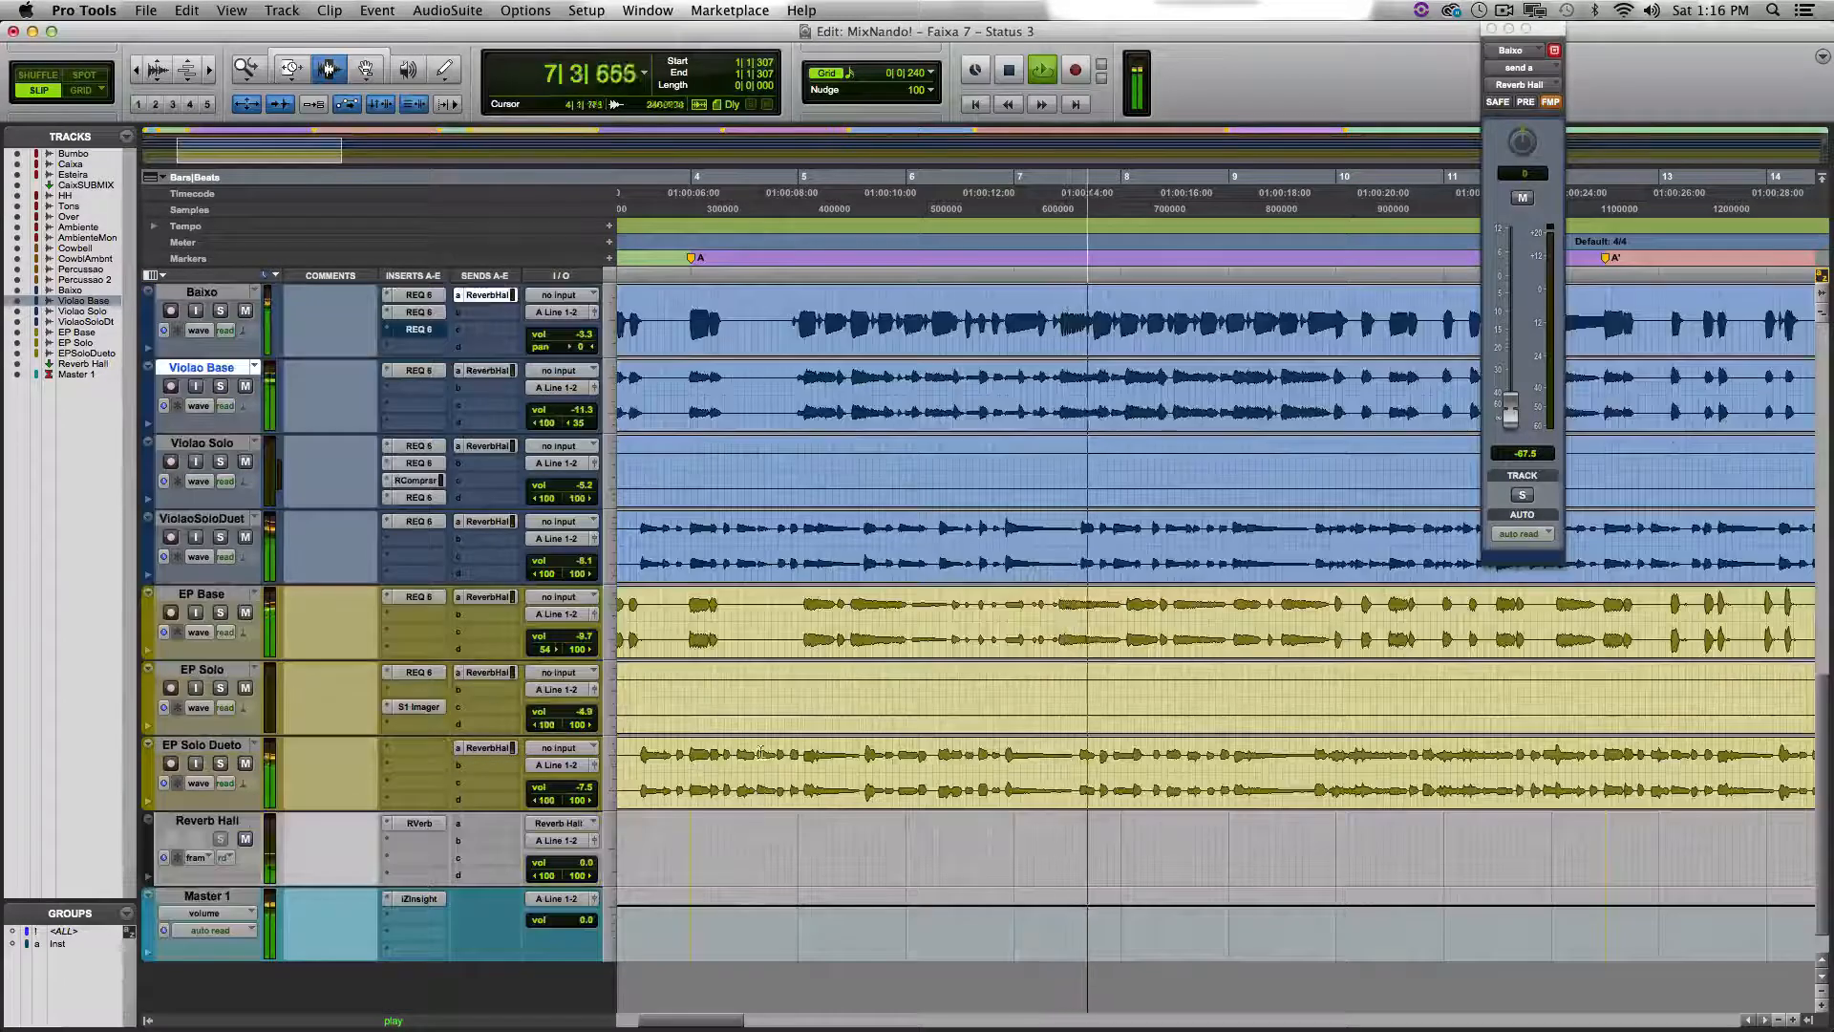
# Step: Follow the playback from about bar 7 to bar 16, reviewing the bass, guitar and EP tracks over a wider stretch of the song
pyautogui.scroll(1, 812, 745)
pyautogui.scroll(1, 898, 731)
pyautogui.press('r')
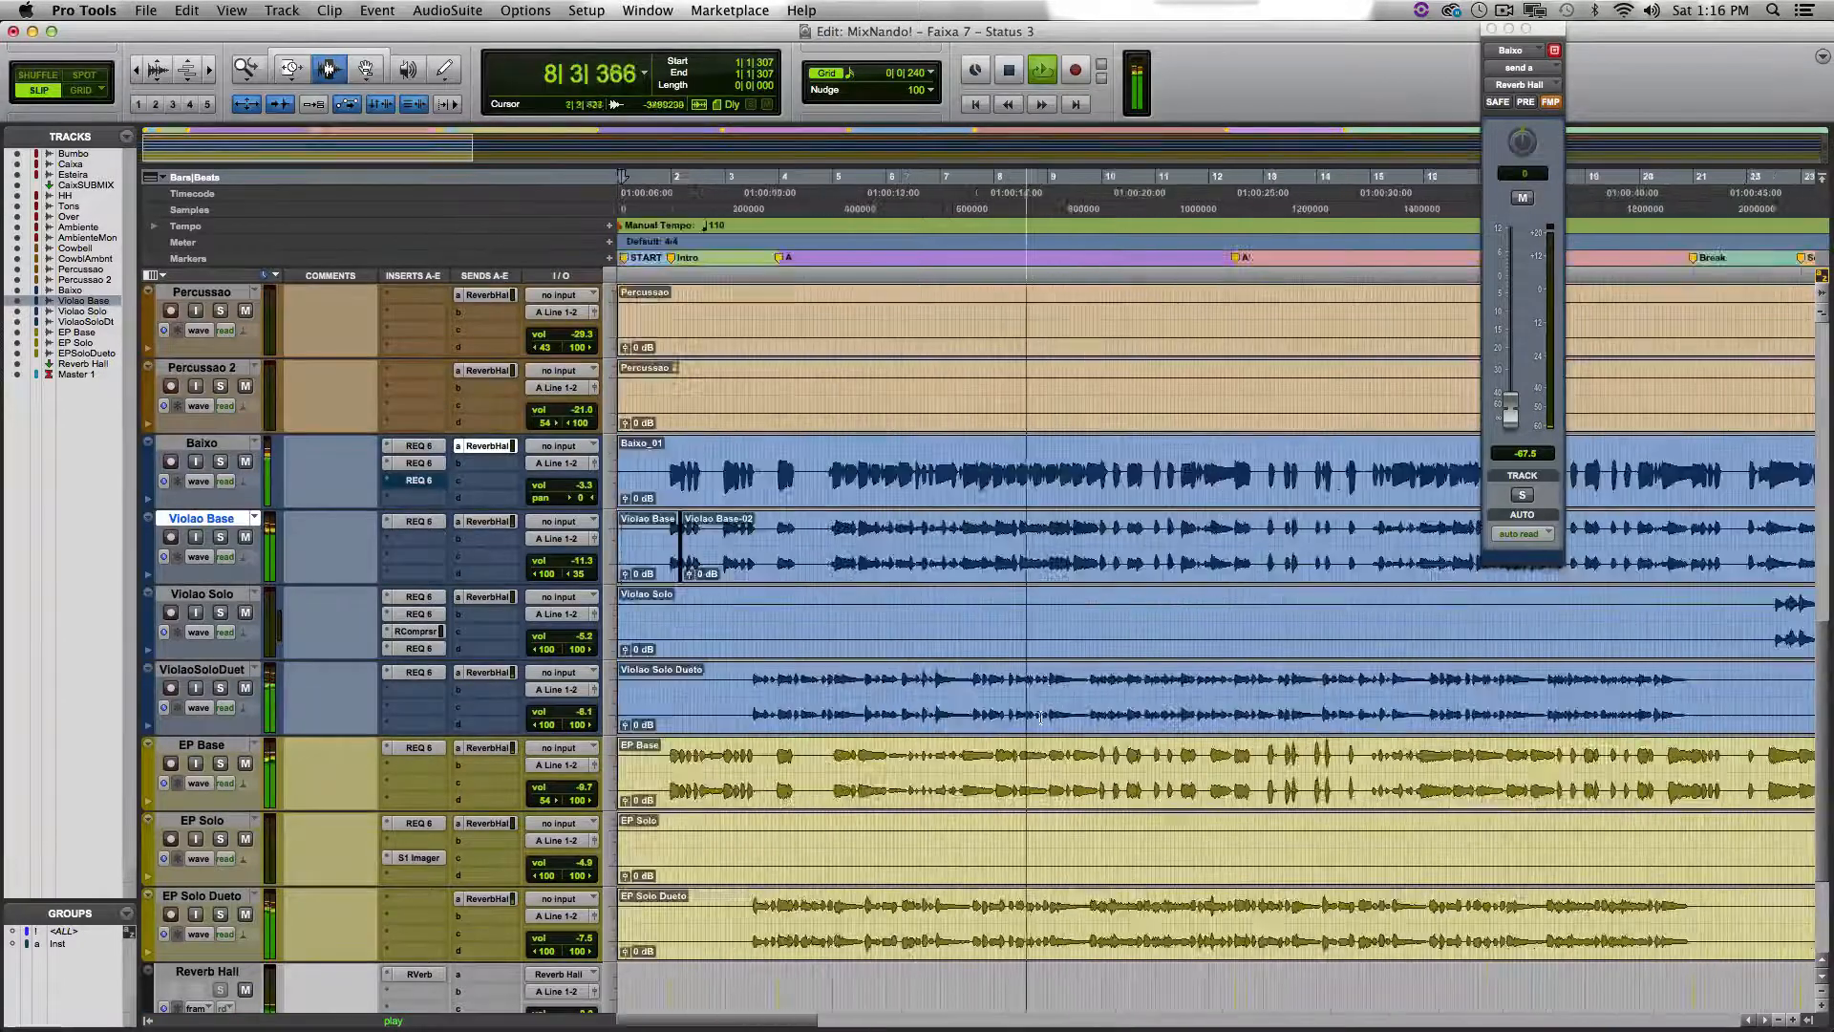
pyautogui.hscroll(2, 1051, 714)
pyautogui.hscroll(1, 1126, 709)
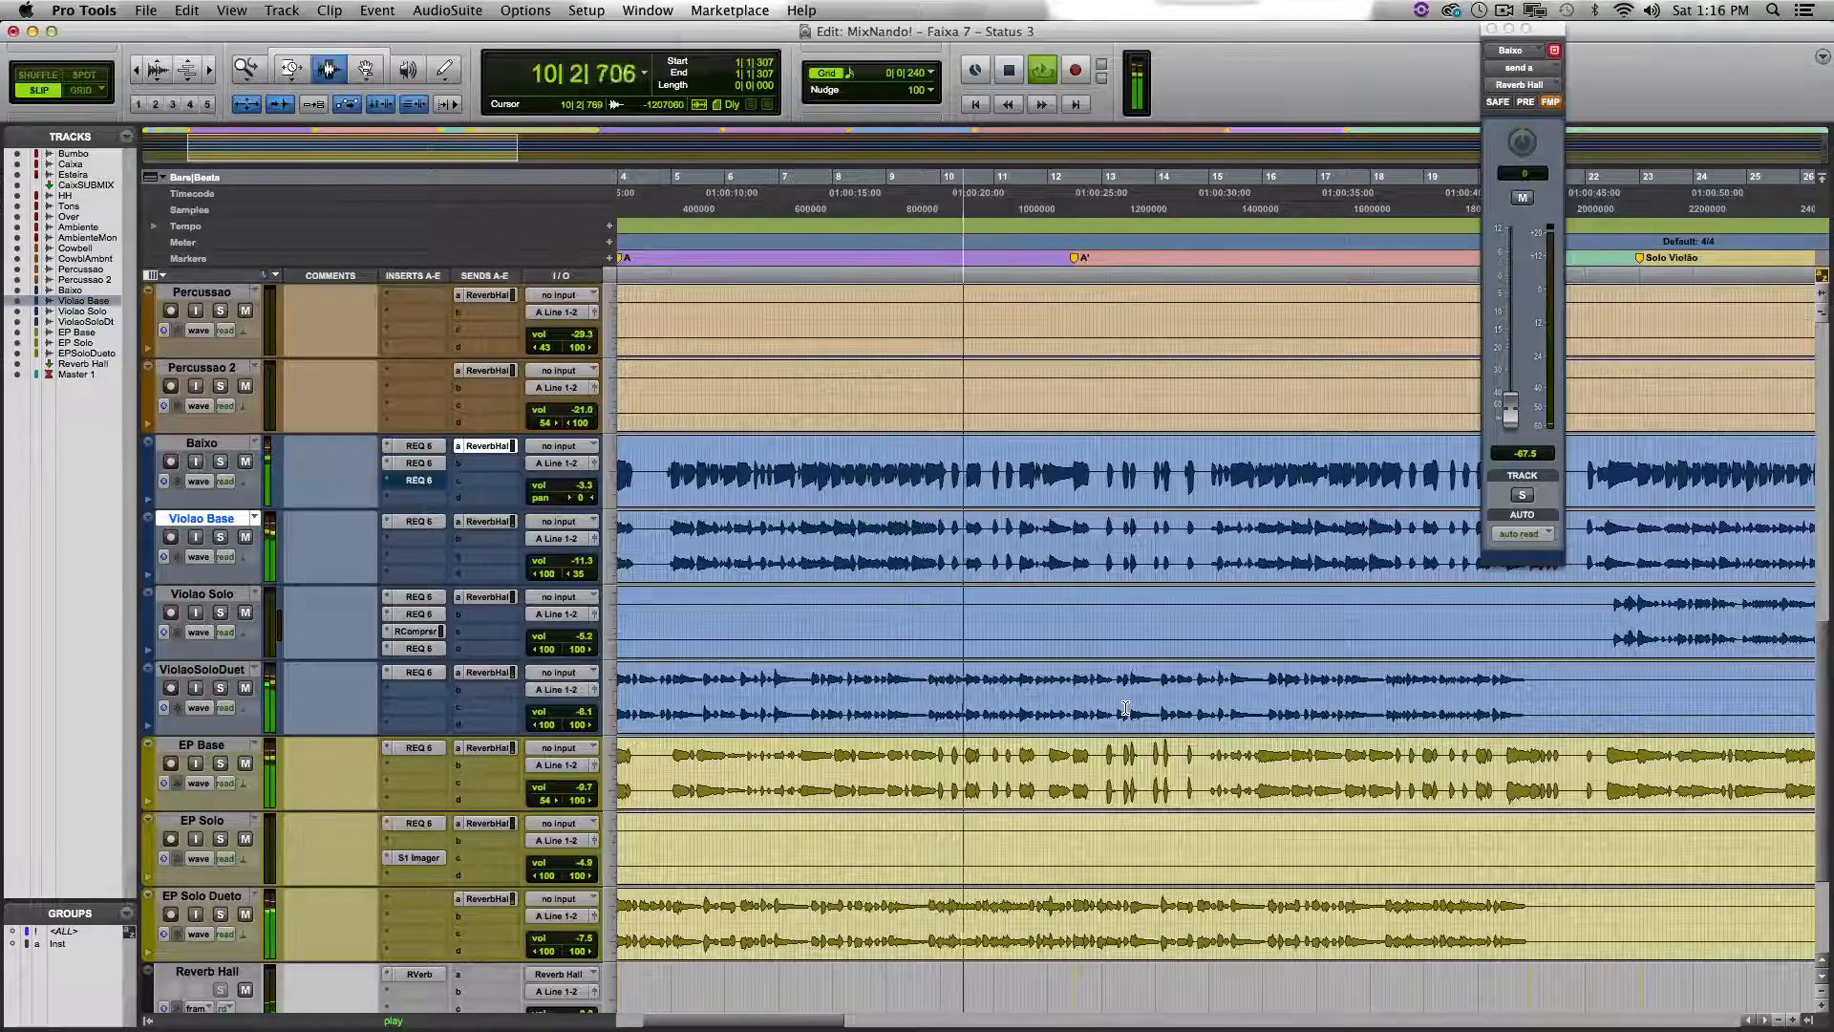
pyautogui.hscroll(1, 1125, 708)
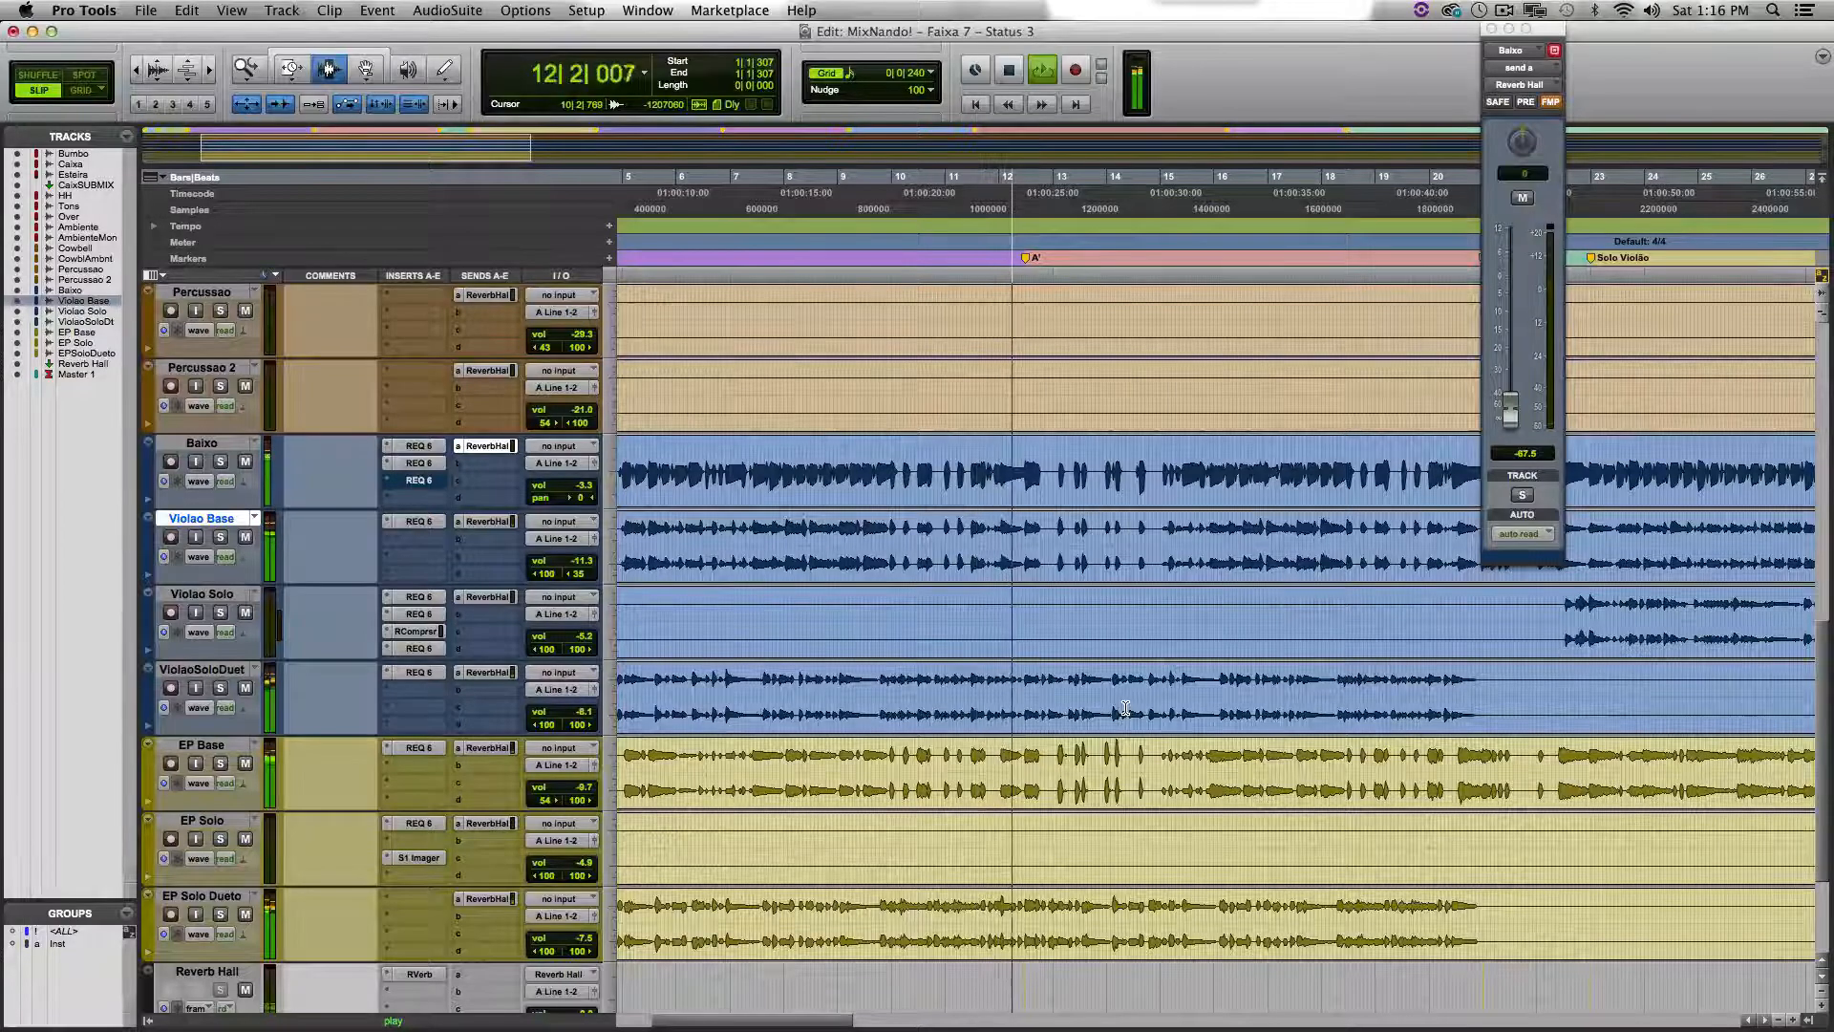
pyautogui.hscroll(3, 1125, 708)
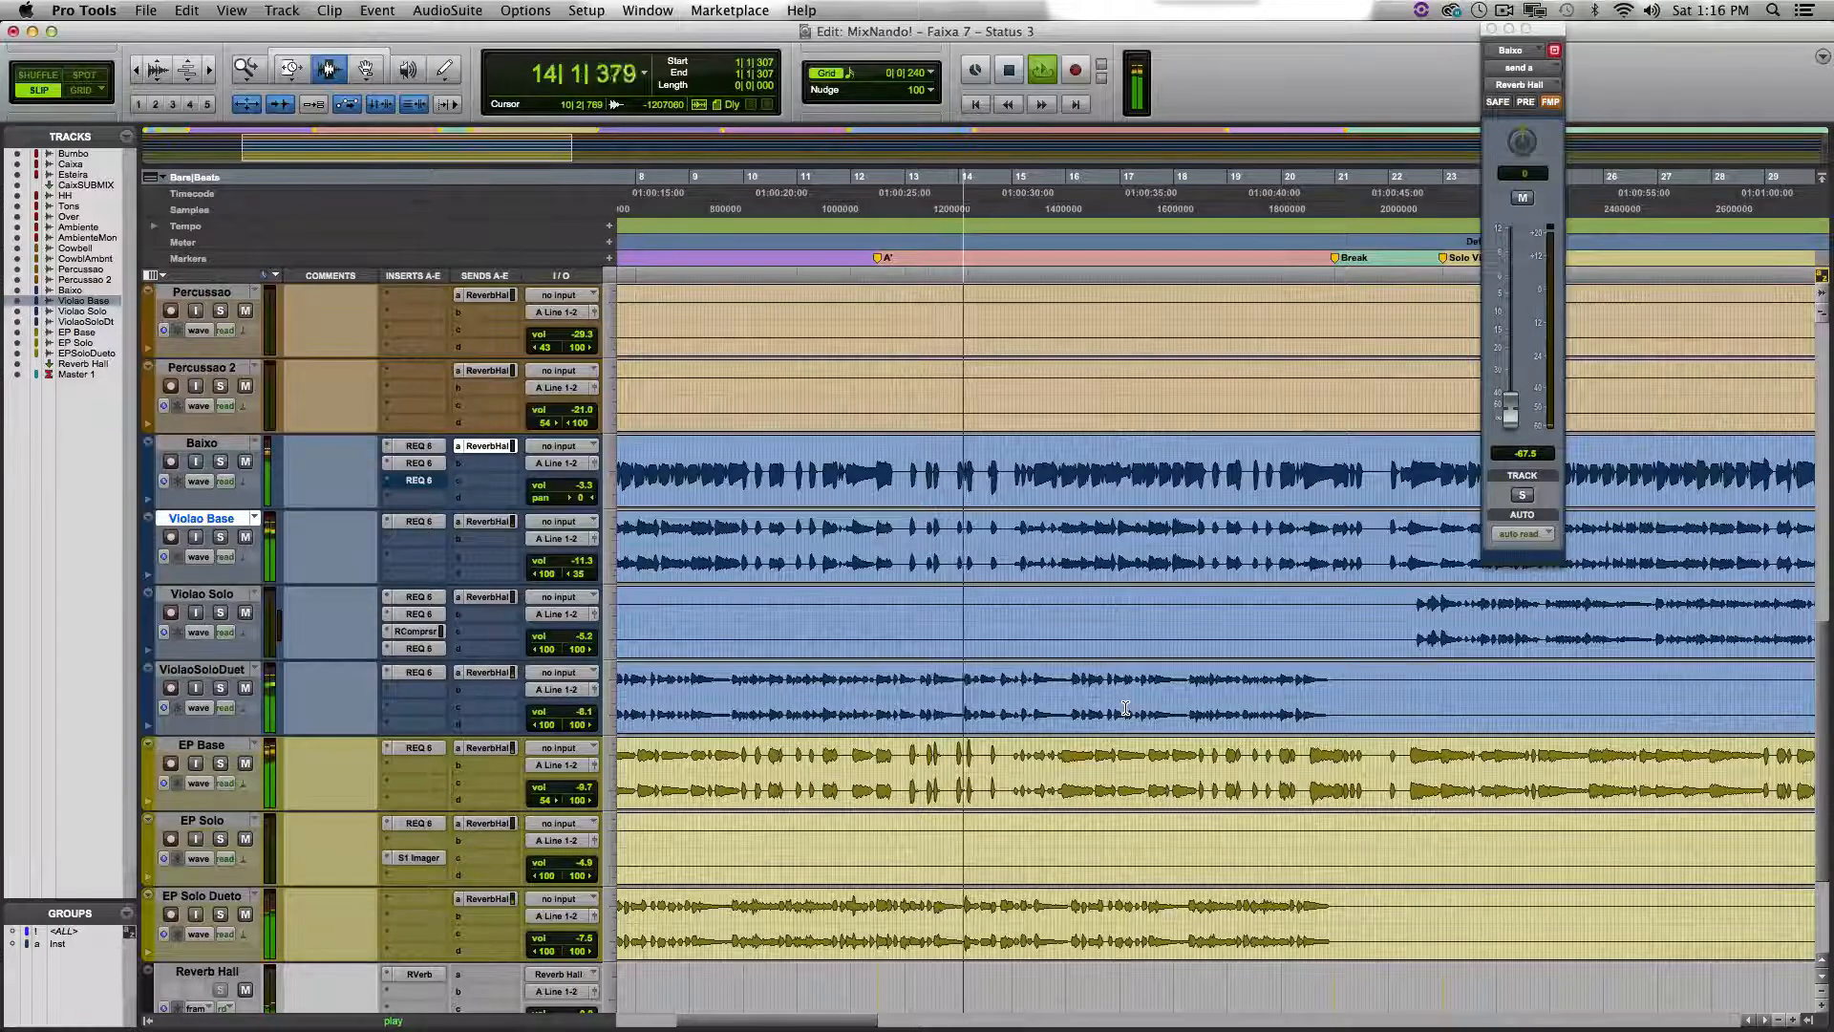
pyautogui.press('super+bracketleft')
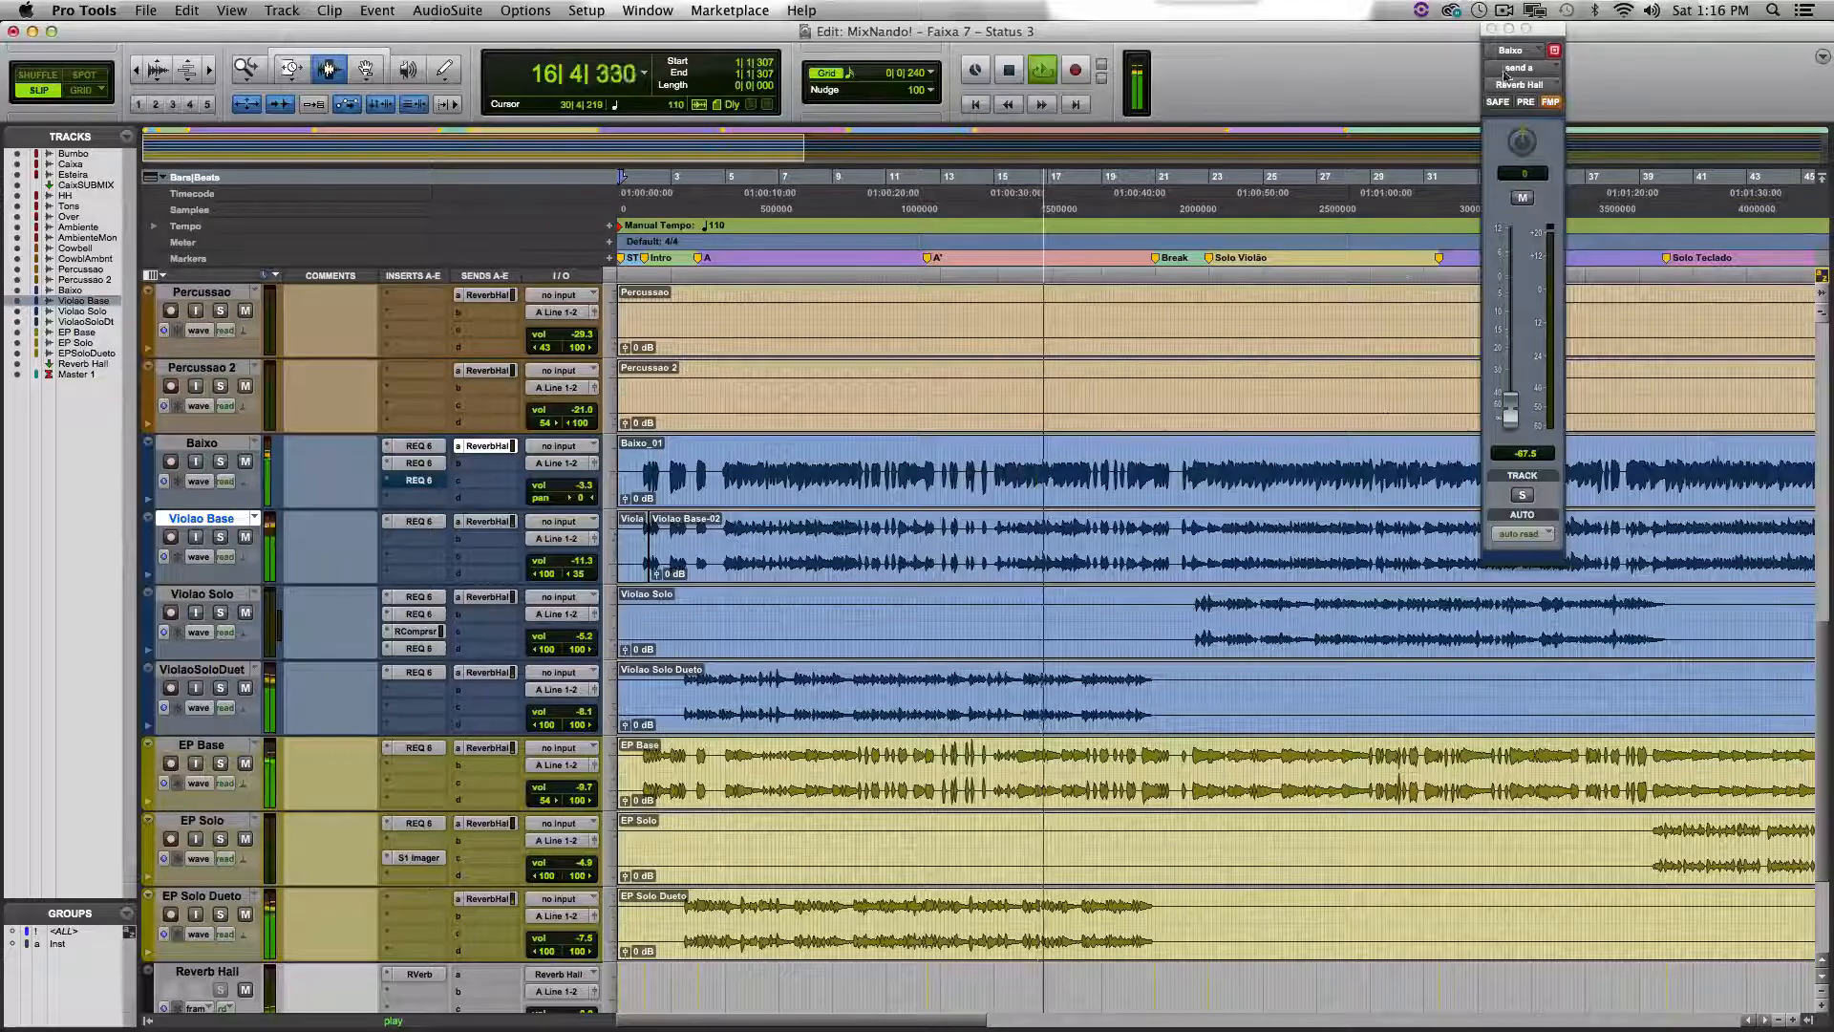
# Step: Close Baixo's reverb send window and examine Violao Solo's RCompressor during the guitar solo, keeping its window clear of the solo waveform
pyautogui.click(1493, 30)
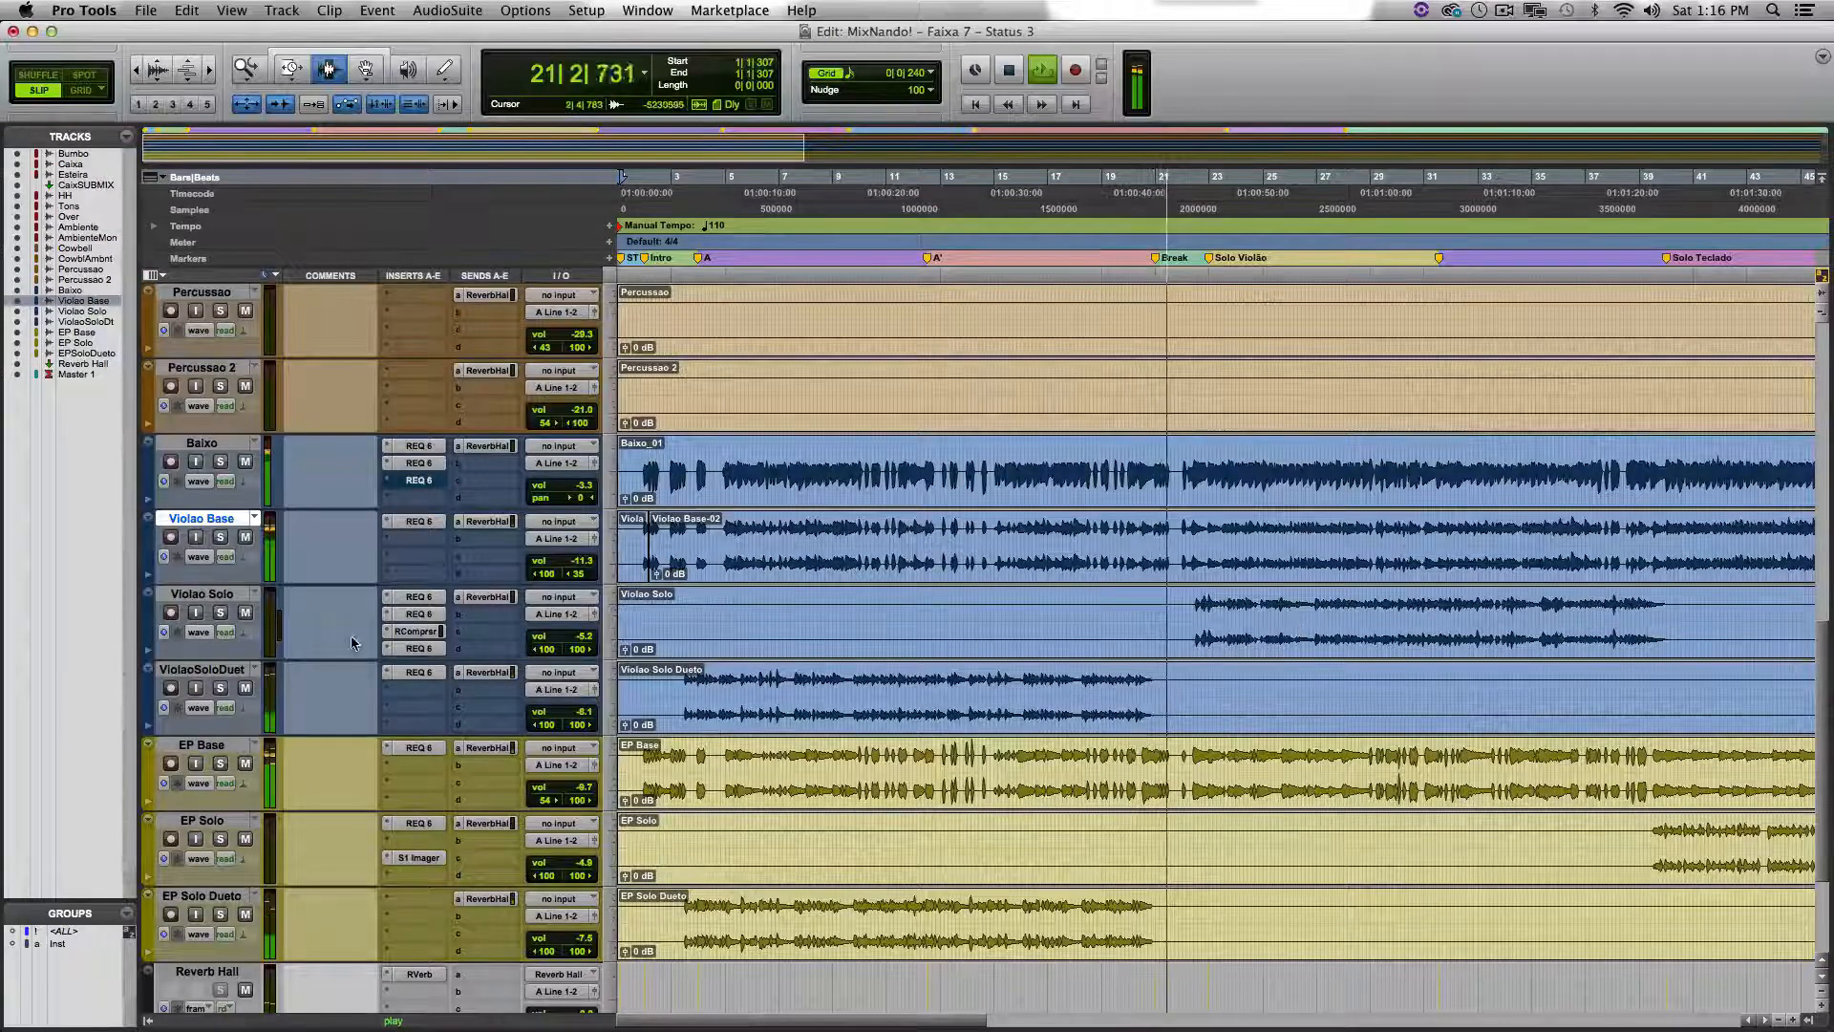
pyautogui.click(415, 631)
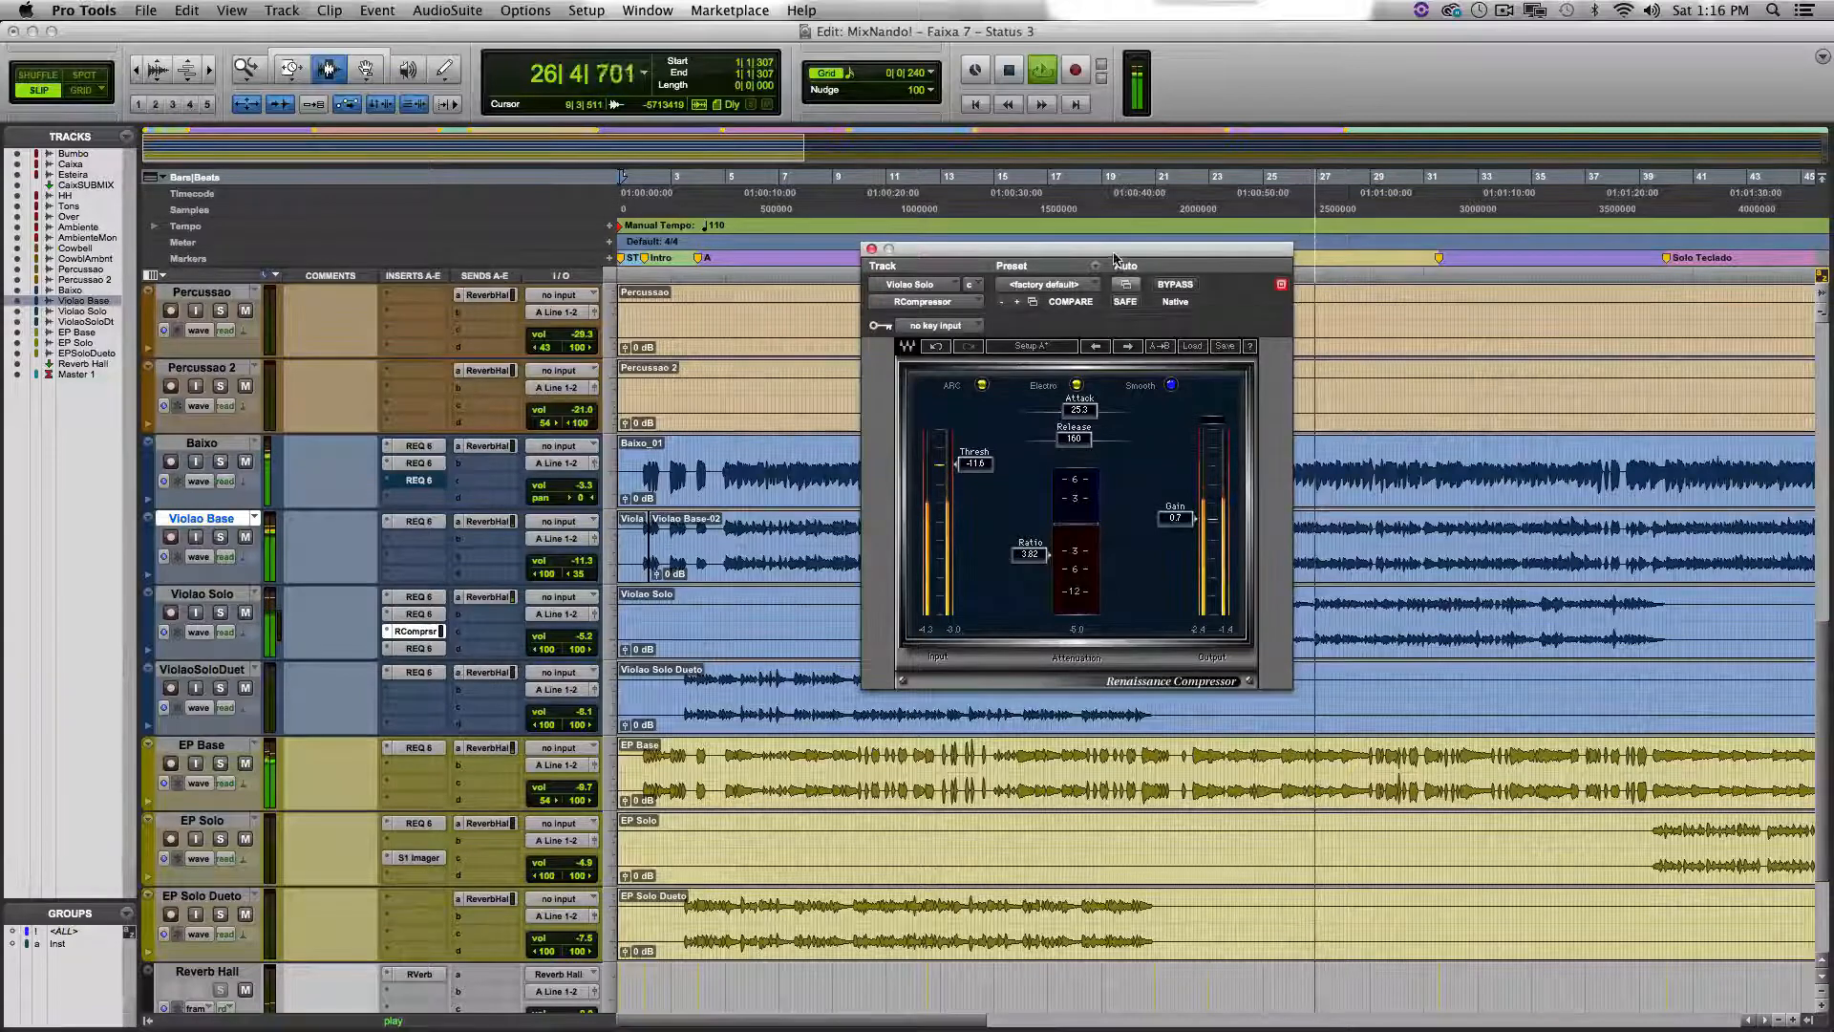
pyautogui.moveTo(1114, 255); pyautogui.dragTo(985, 214)
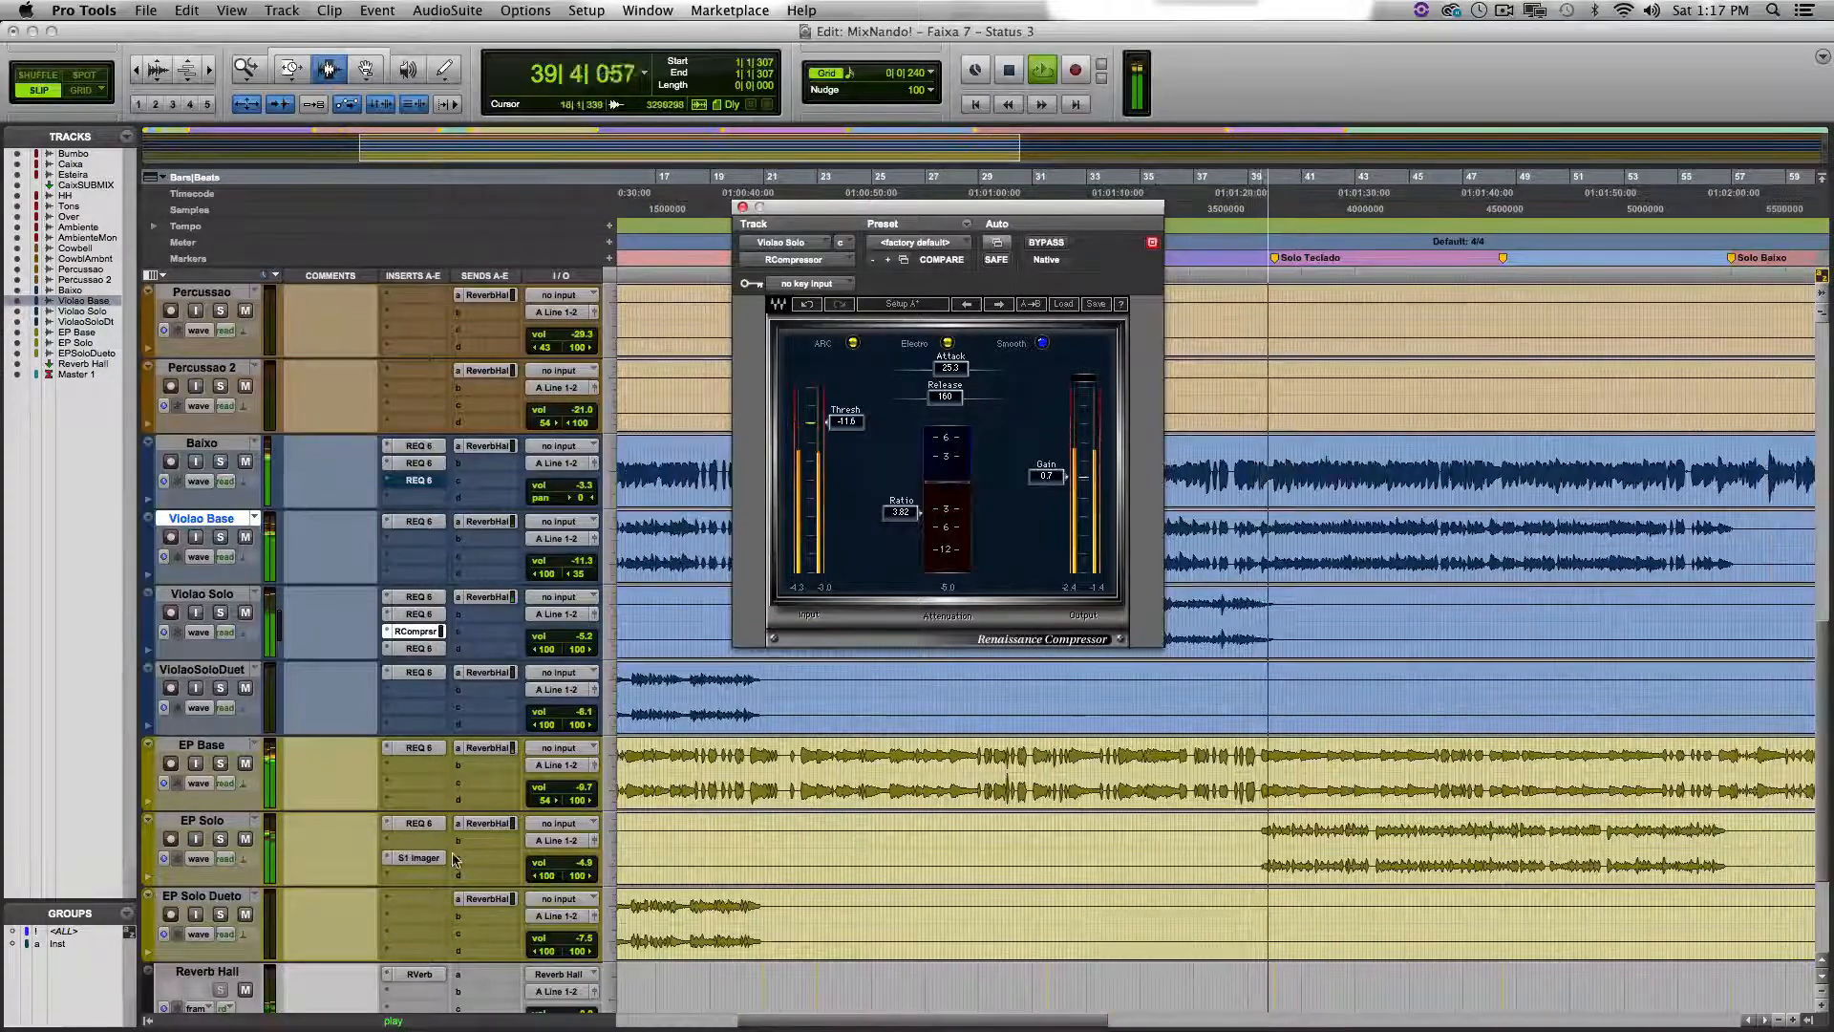
# Step: Examine EP Solo's REQ 6 equalizer during the keyboard solo, and close the plug-in window
pyautogui.click(420, 827)
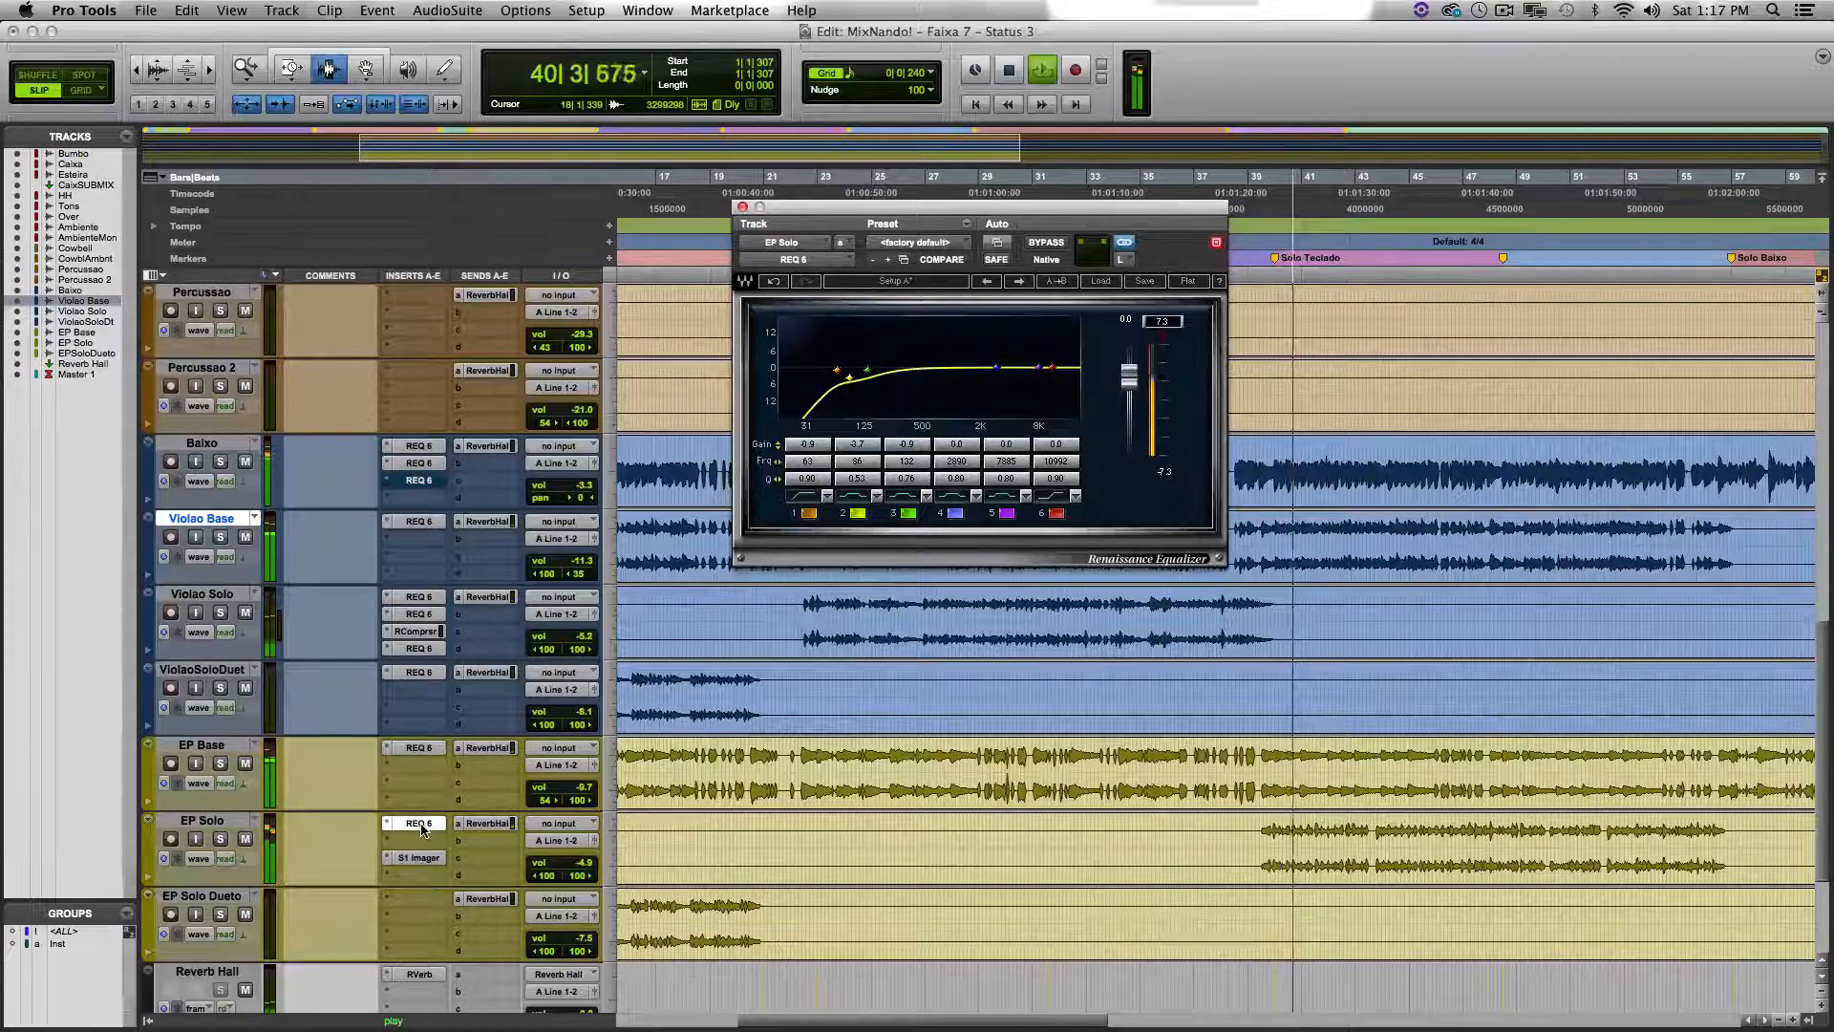
pyautogui.hscroll(5, 1078, 793)
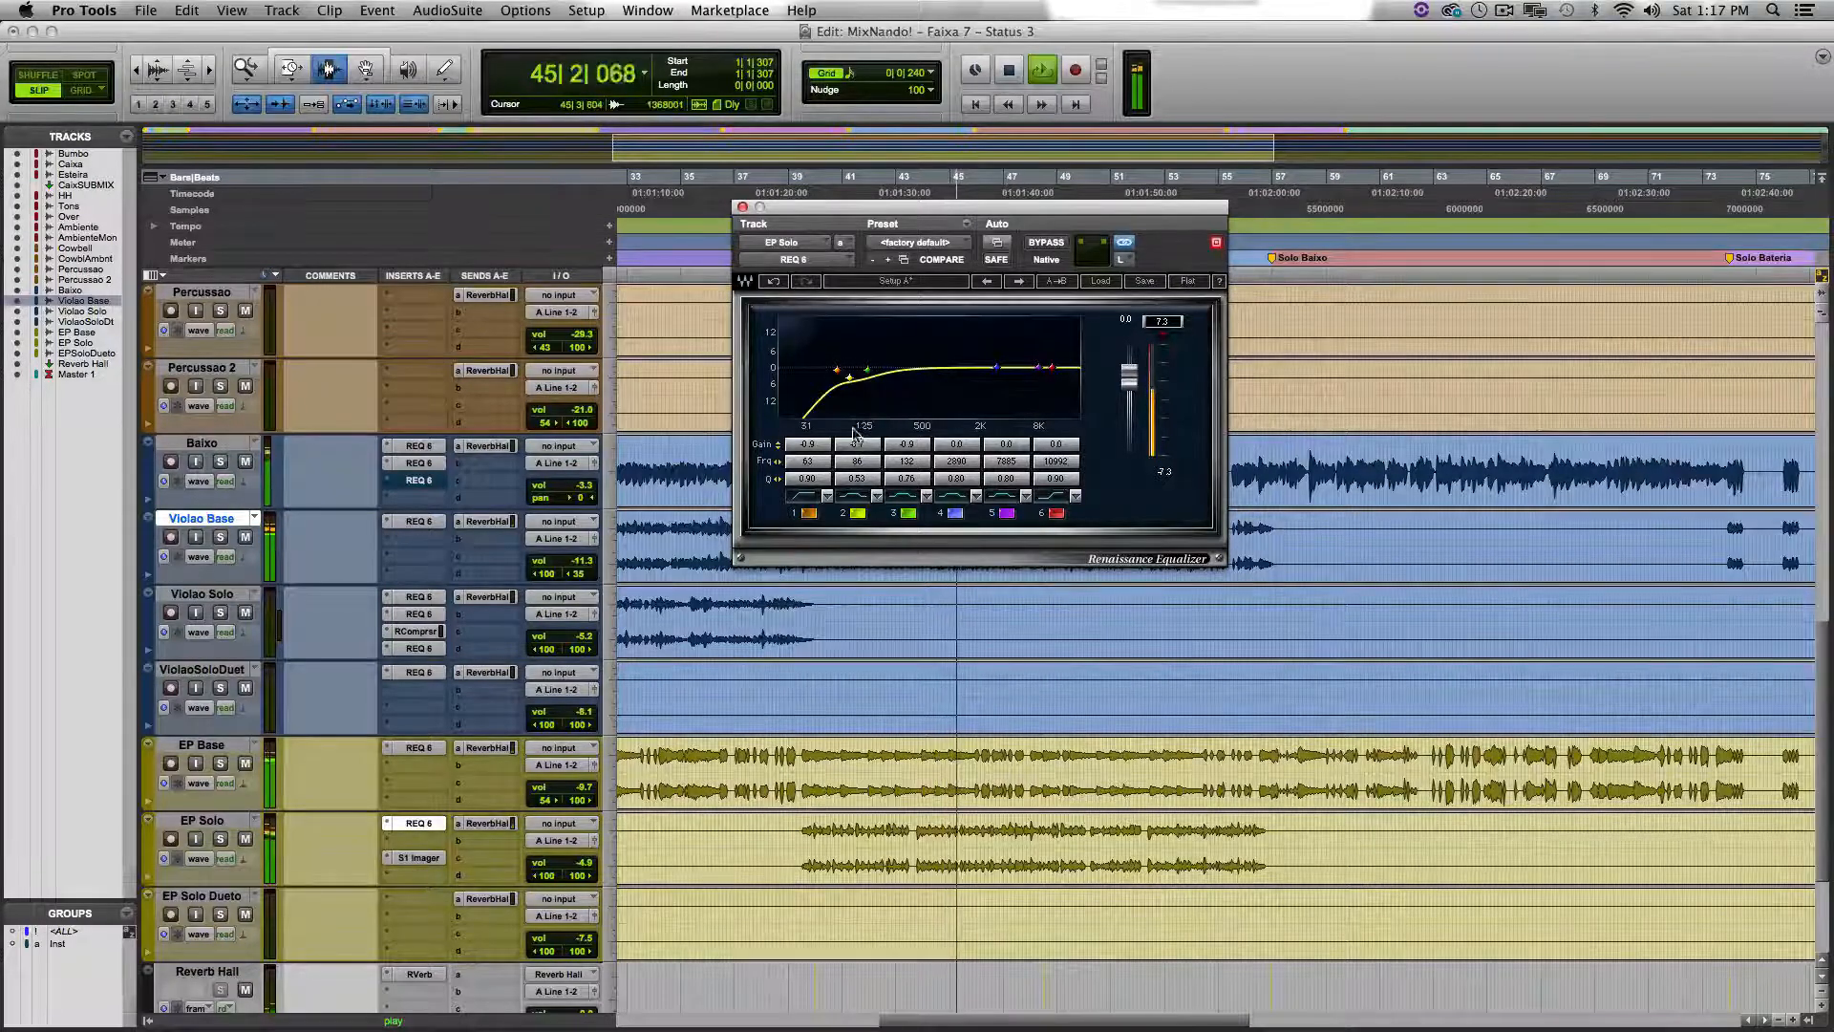
pyautogui.press('super+w')
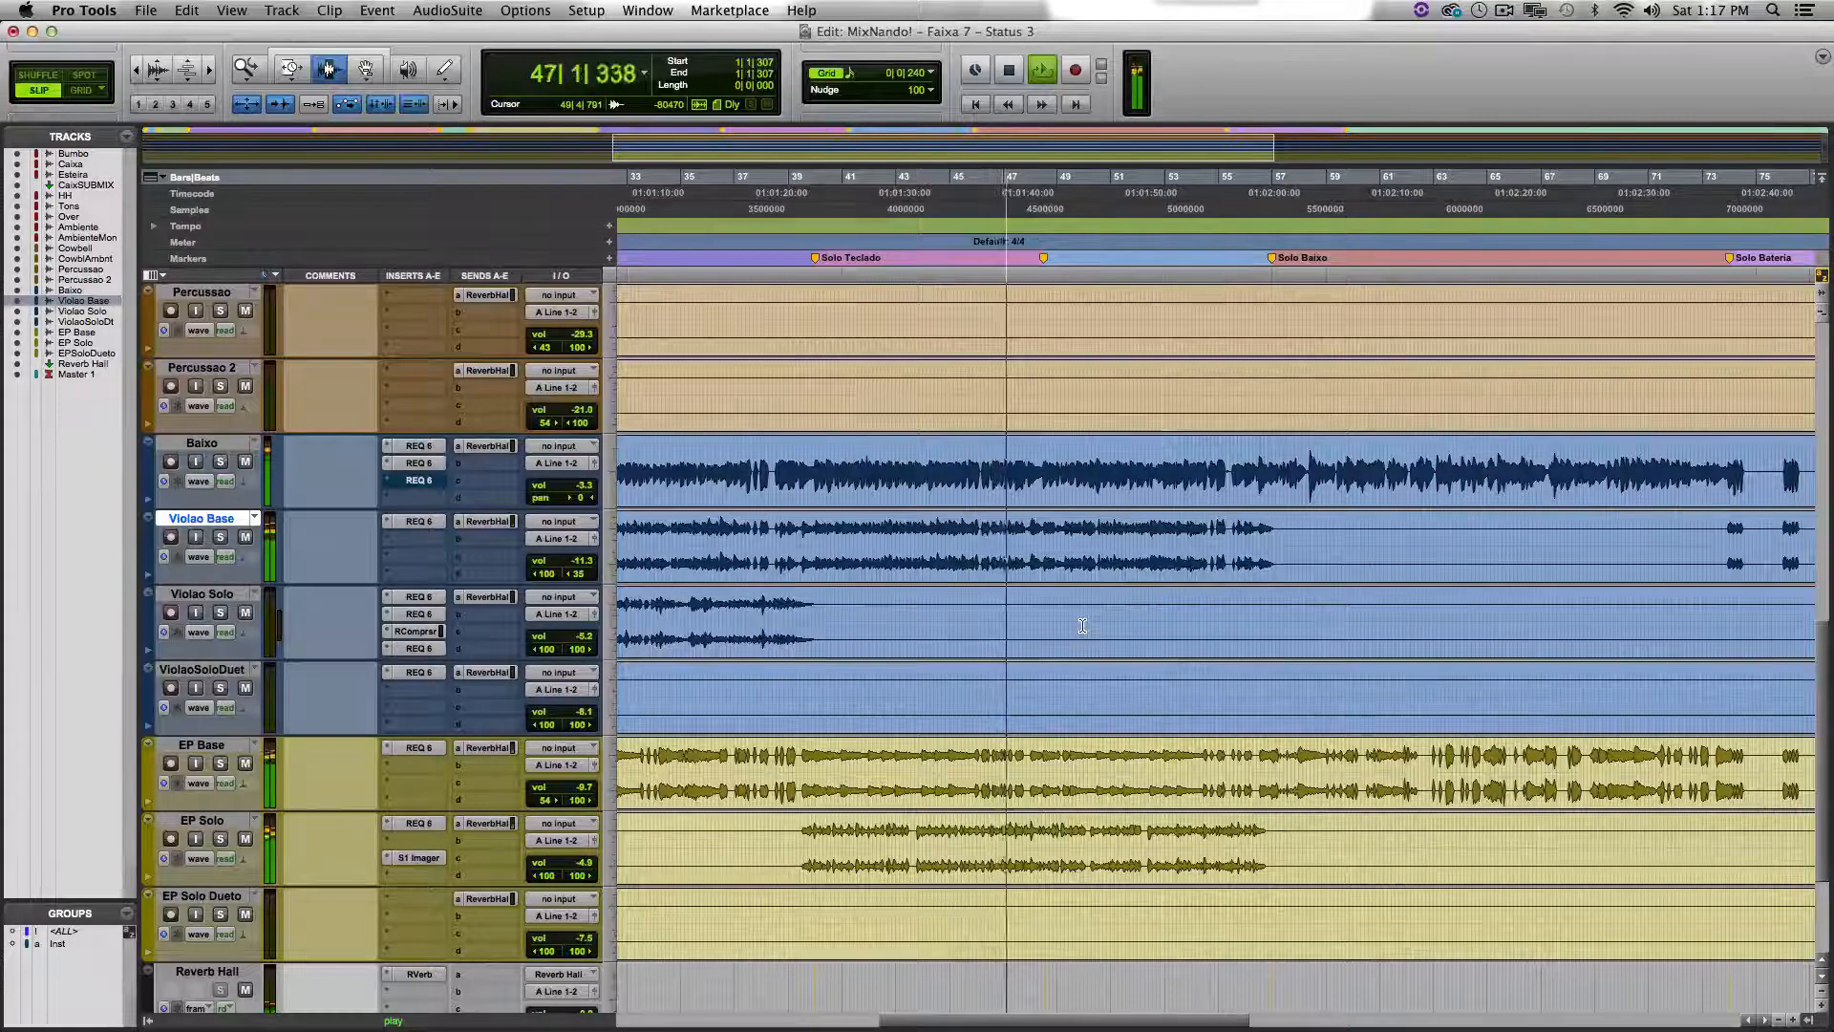
# Step: View the whole song in the timeline and examine Baixo's third REQ 6 as playback enters the bass solo
pyautogui.press('super+bracketleft')
pyautogui.press('super+bracketleft')
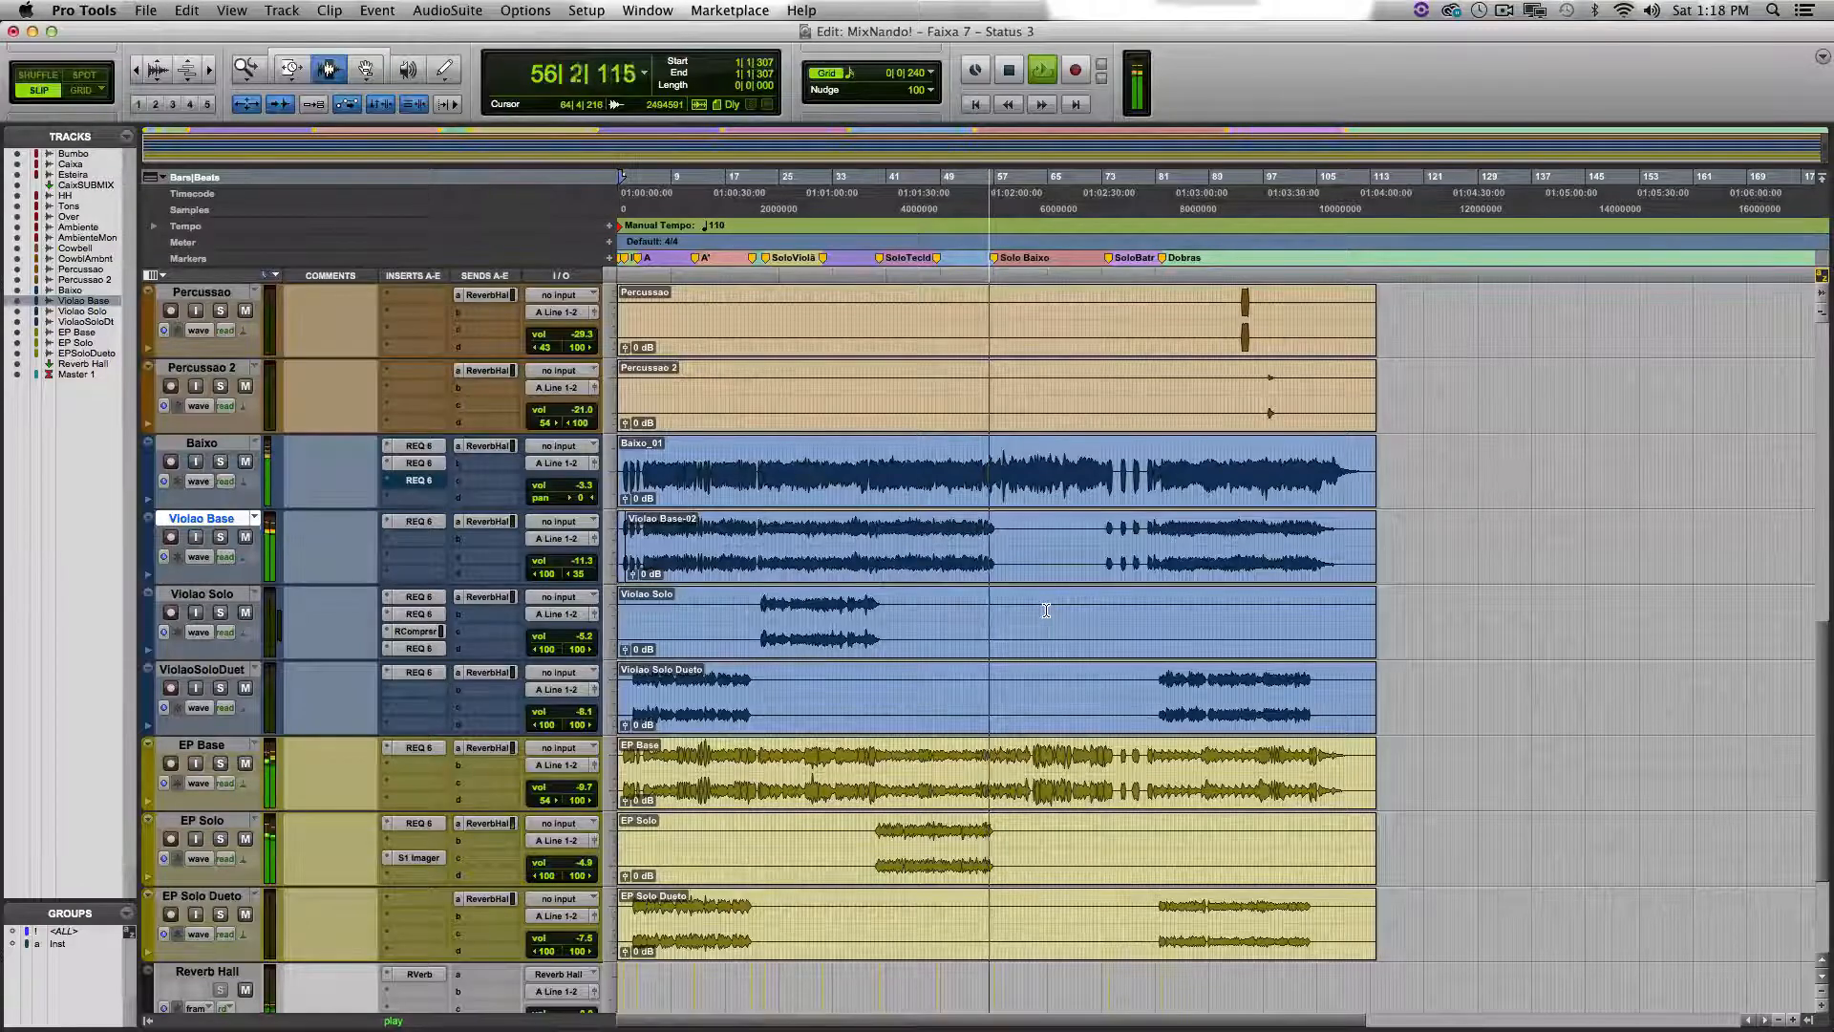
pyautogui.keyDown('super'); pyautogui.click(421, 479); pyautogui.keyUp('super')
pyautogui.click(425, 483)
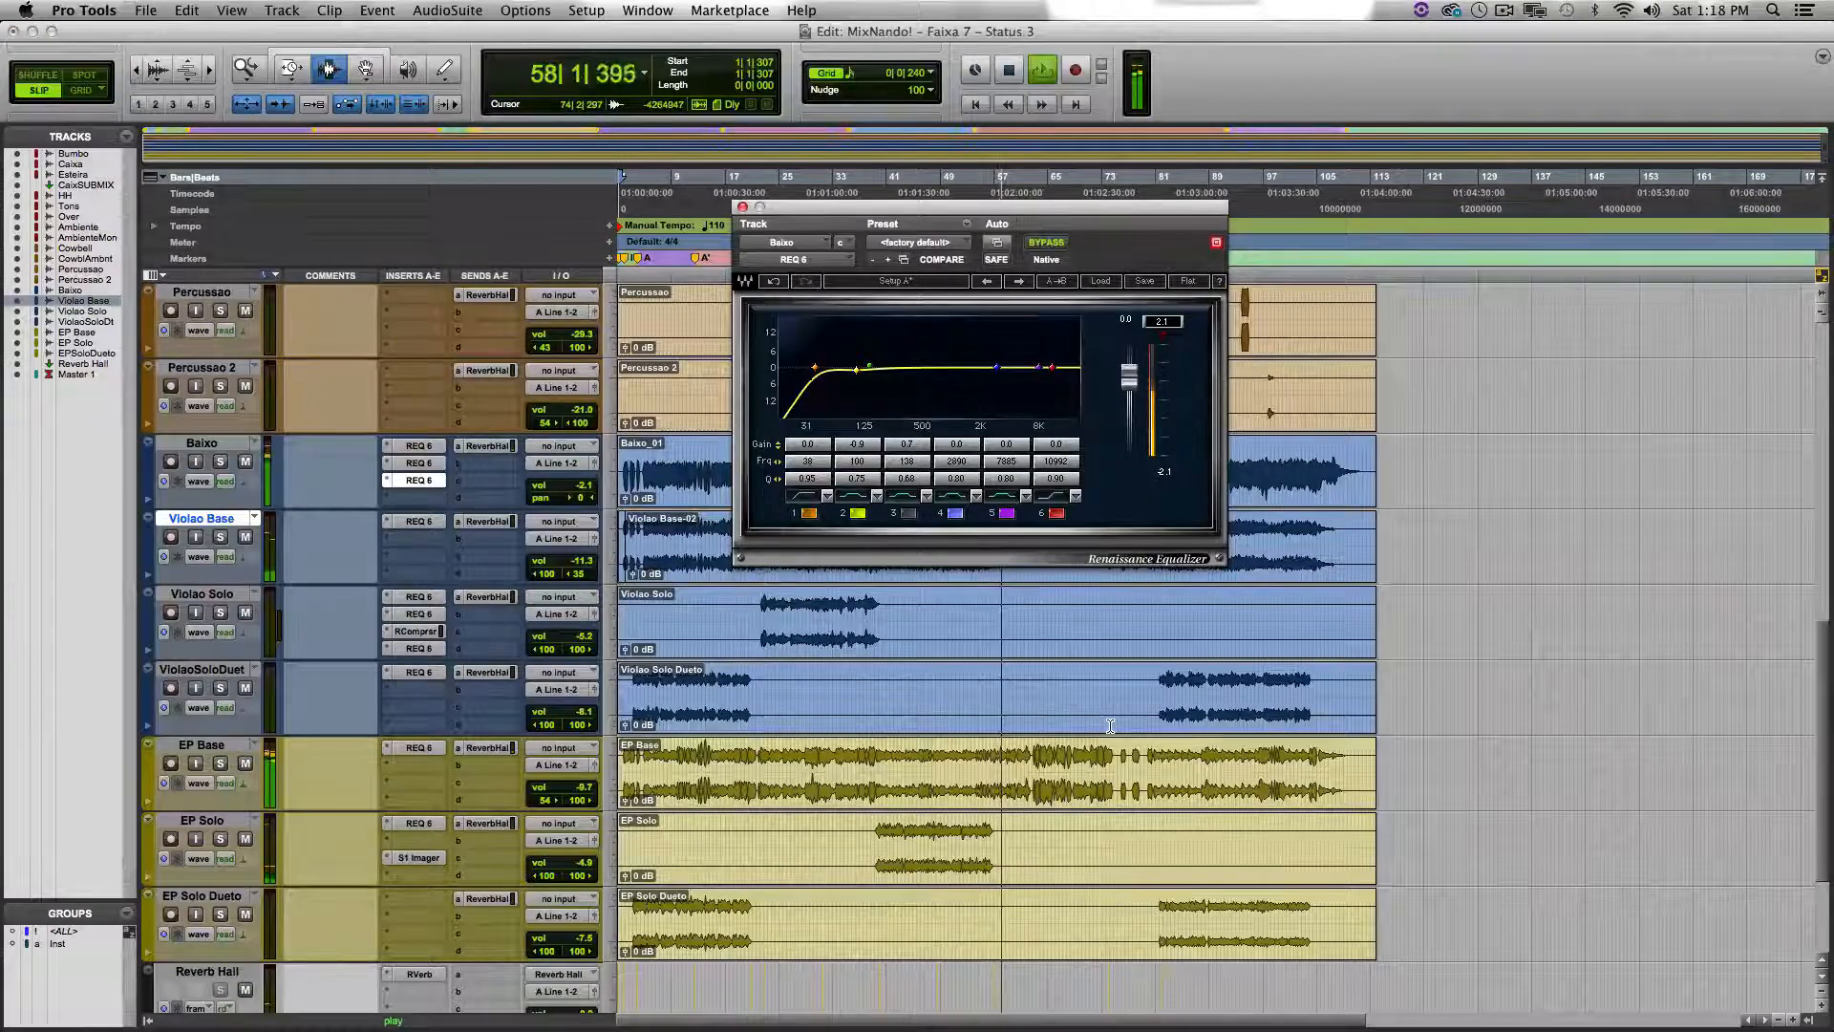
pyautogui.scroll(2, 1110, 727)
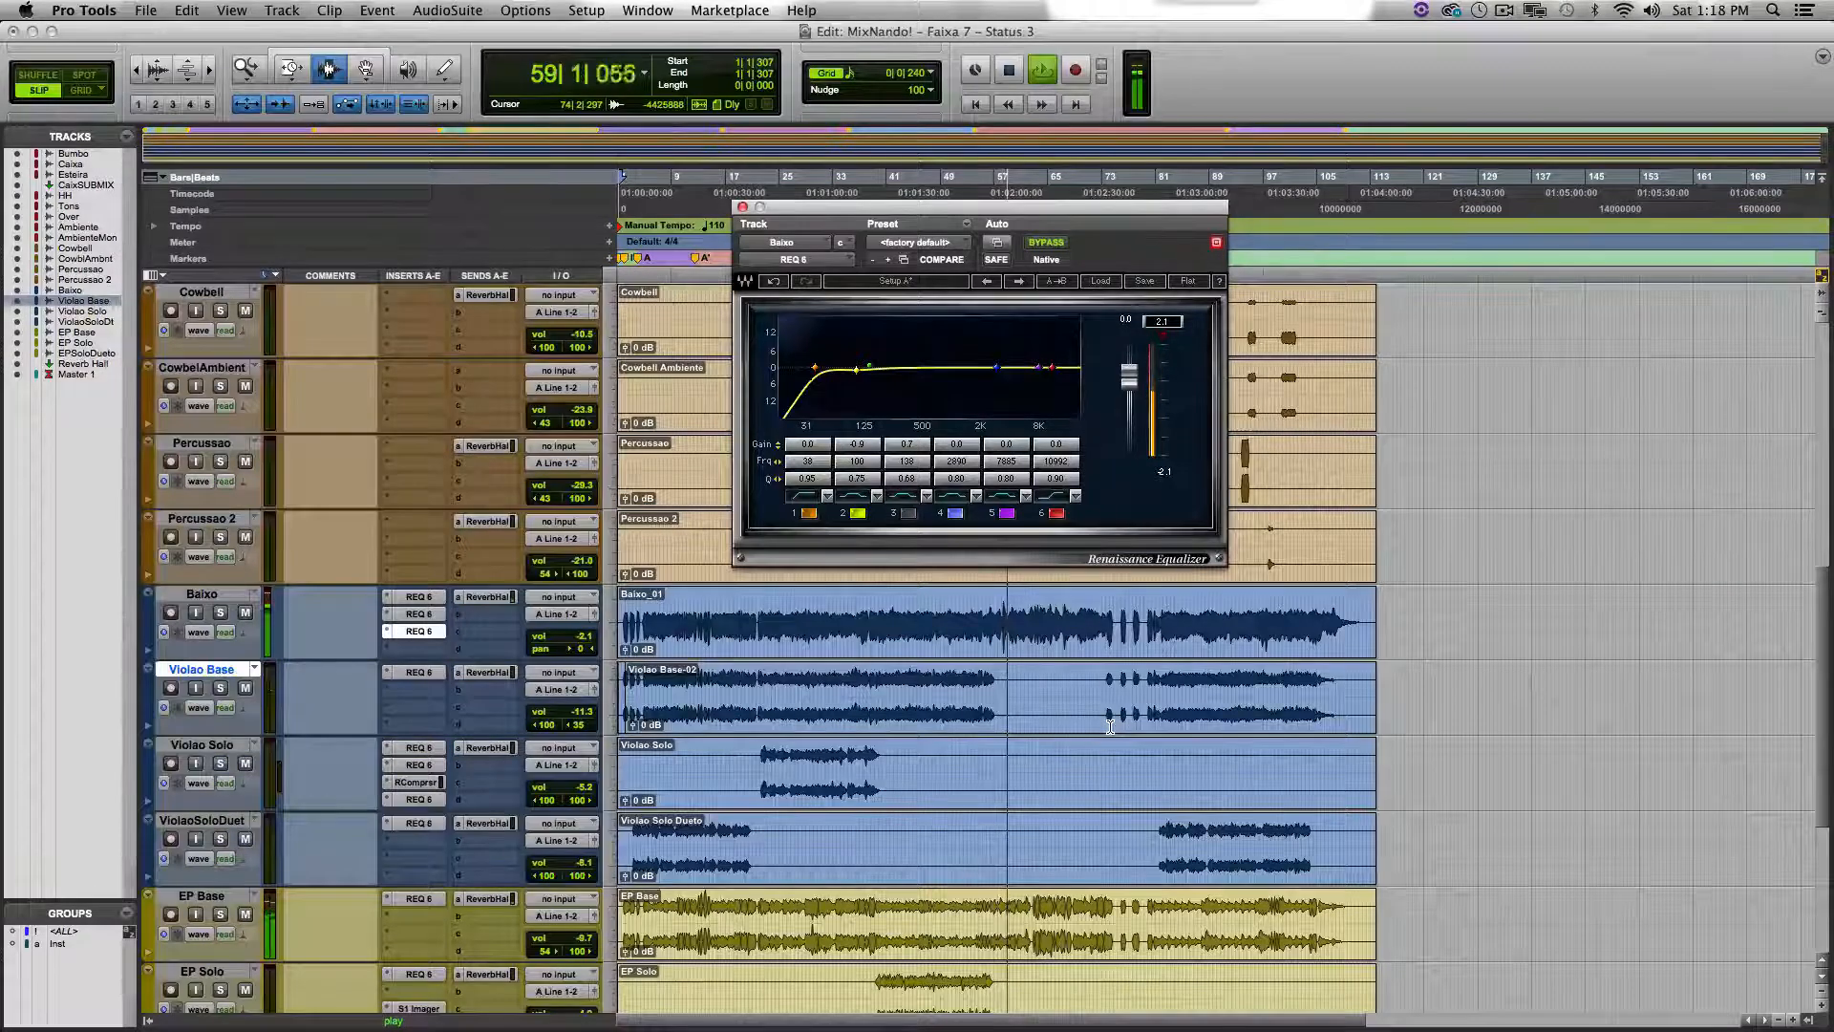